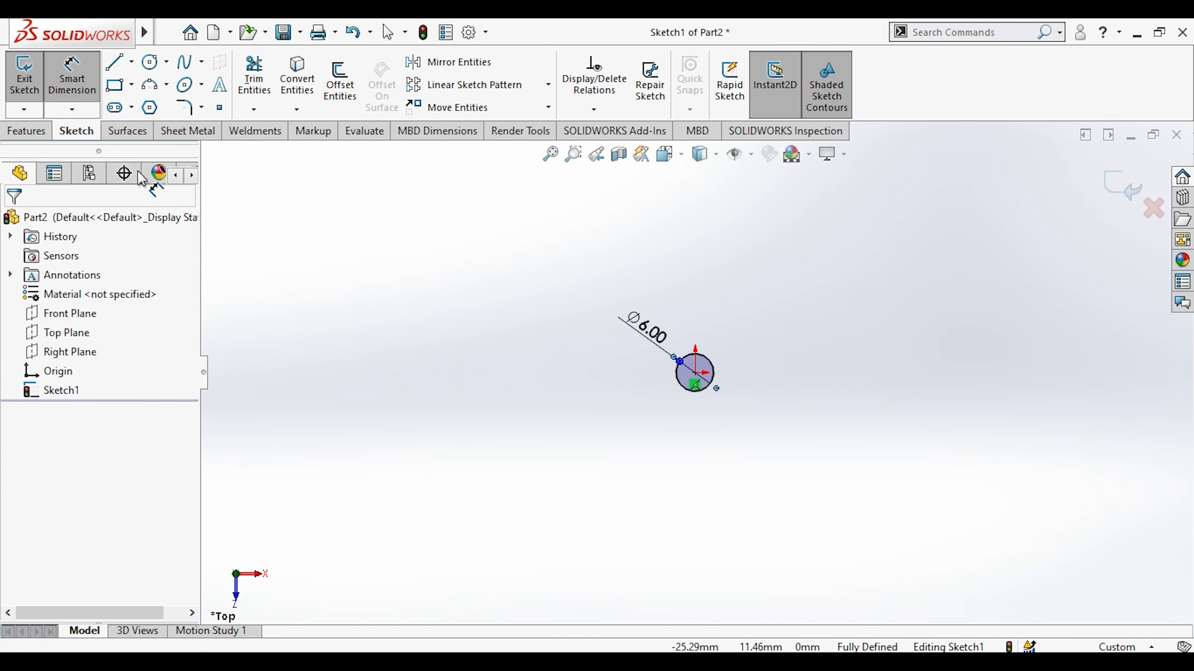
Extrude the 6 mm circle 40 mm blind in the reversed, downward direction to form the bolt shank.
left_click(21, 133)
left_click(23, 98)
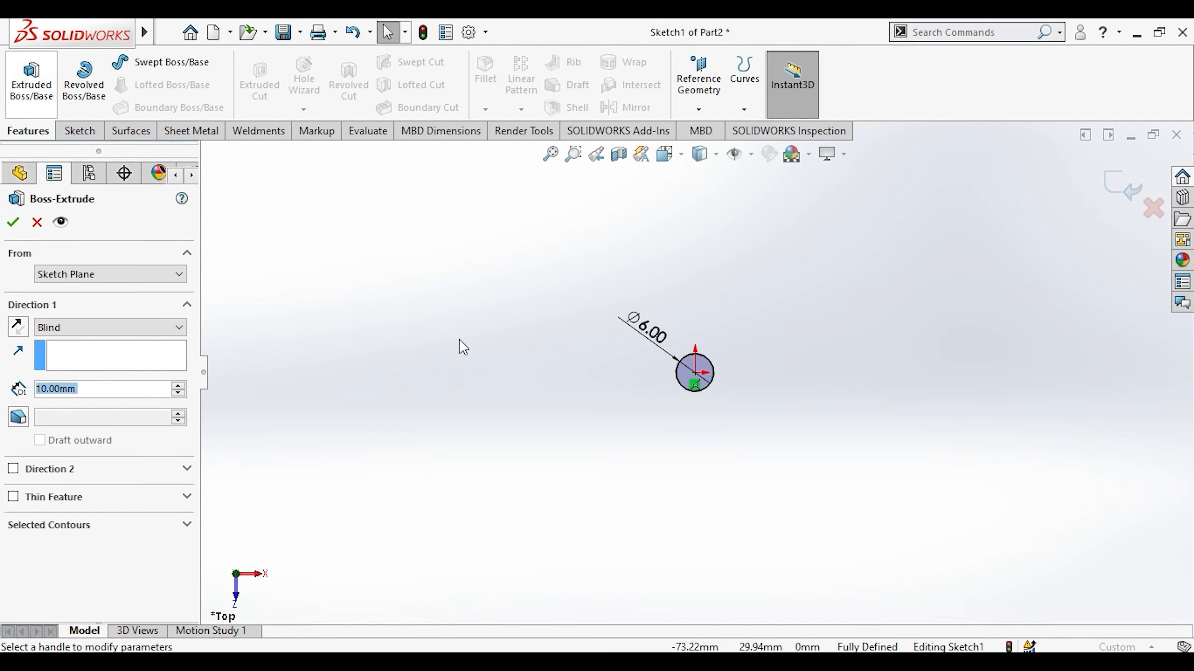
left_click(21, 329)
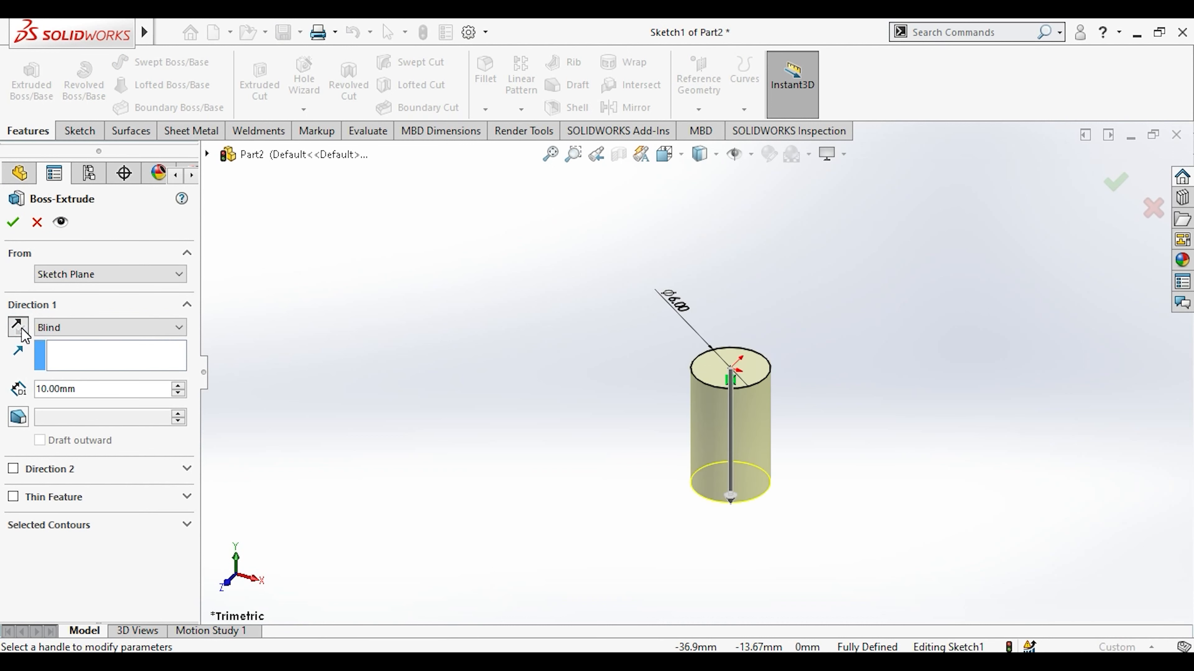
type("40")
key("Return")
scroll(501, 308, "up", 2)
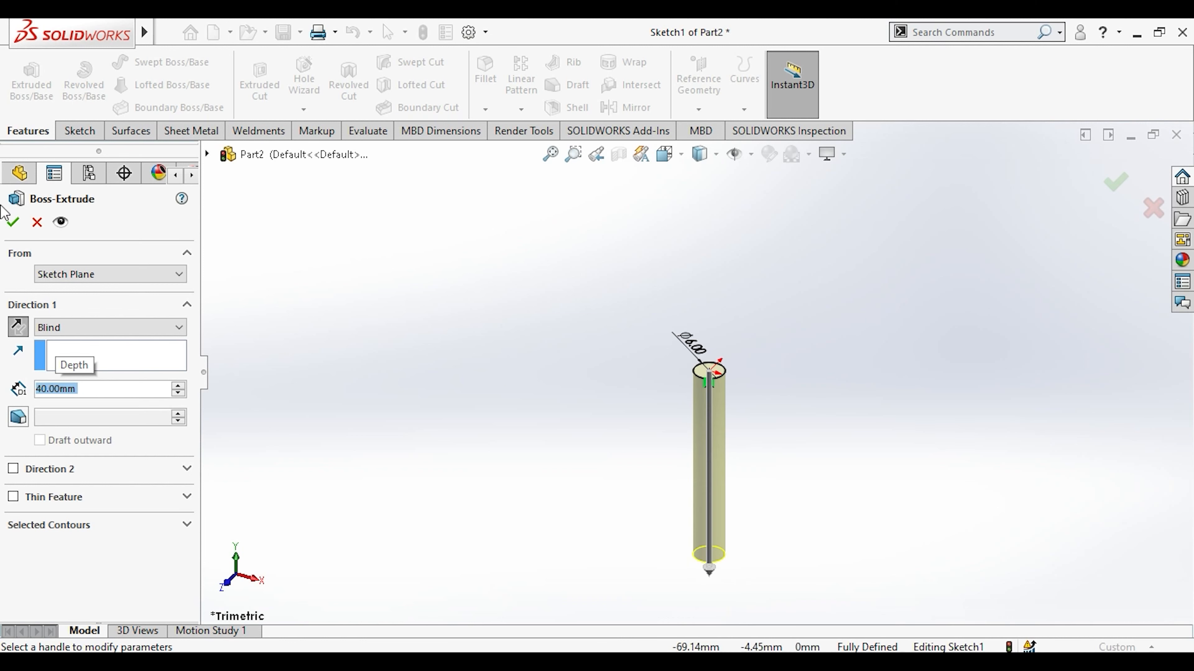
left_click(14, 219)
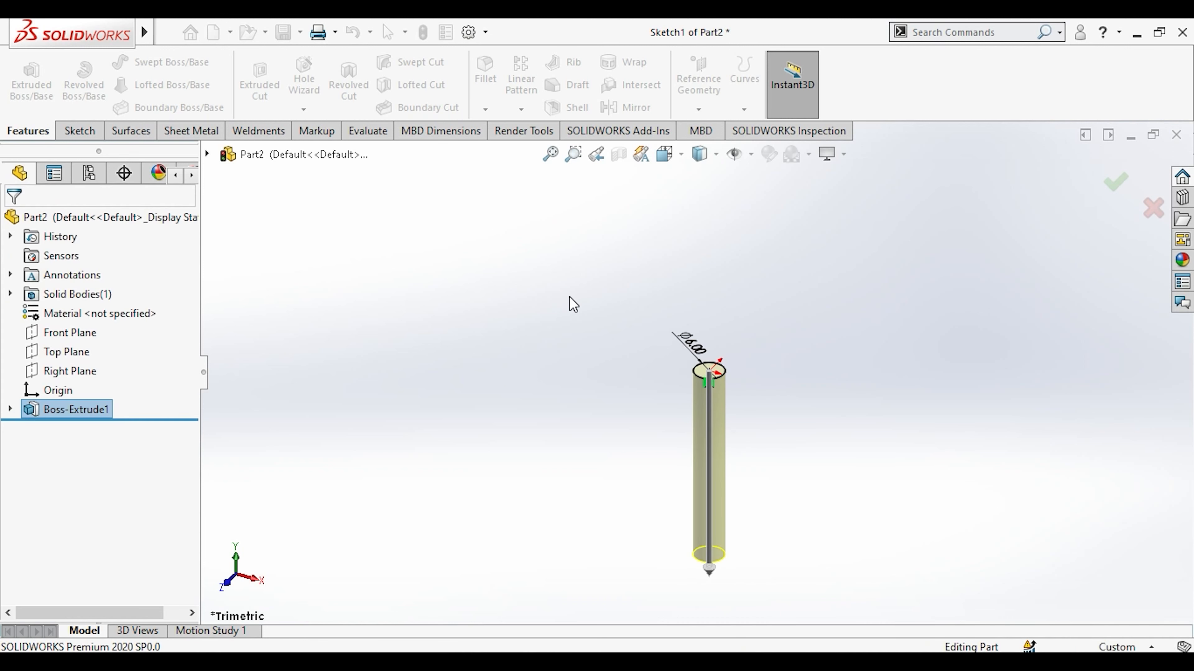
left_click(568, 297)
scroll(682, 374, "down", 2)
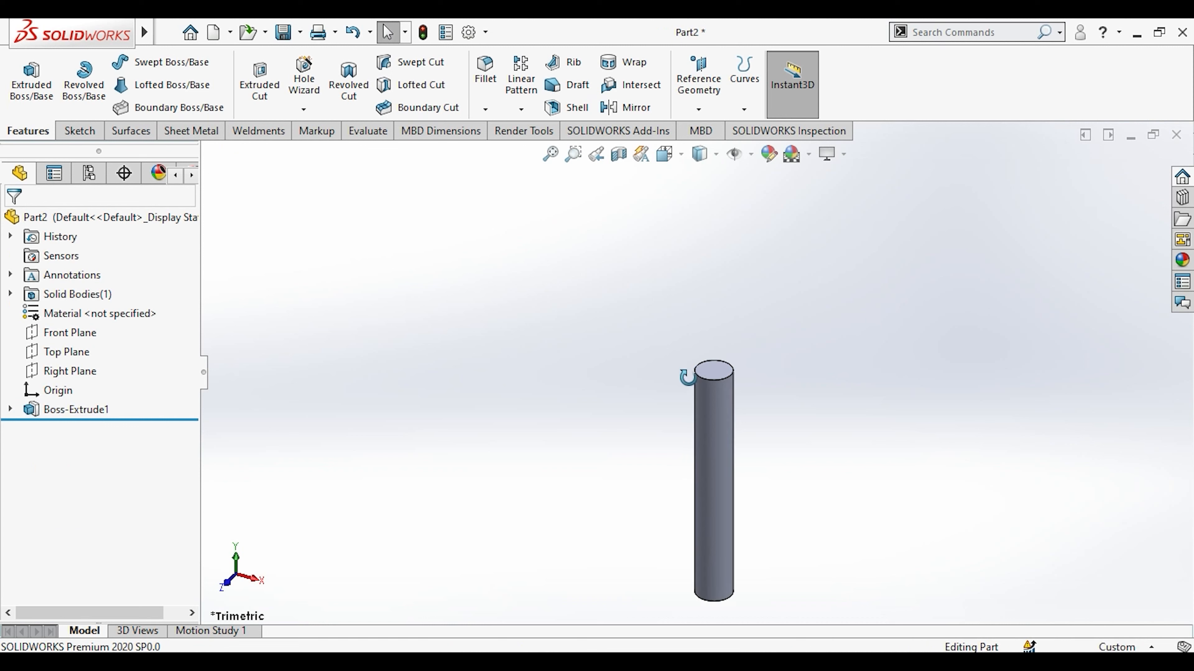
On the shank's top end face, sketch a six-sided polygon centred on the origin, about 7.88 mm across flats.
middle_click_drag(684, 379, 687, 407)
left_click(723, 404)
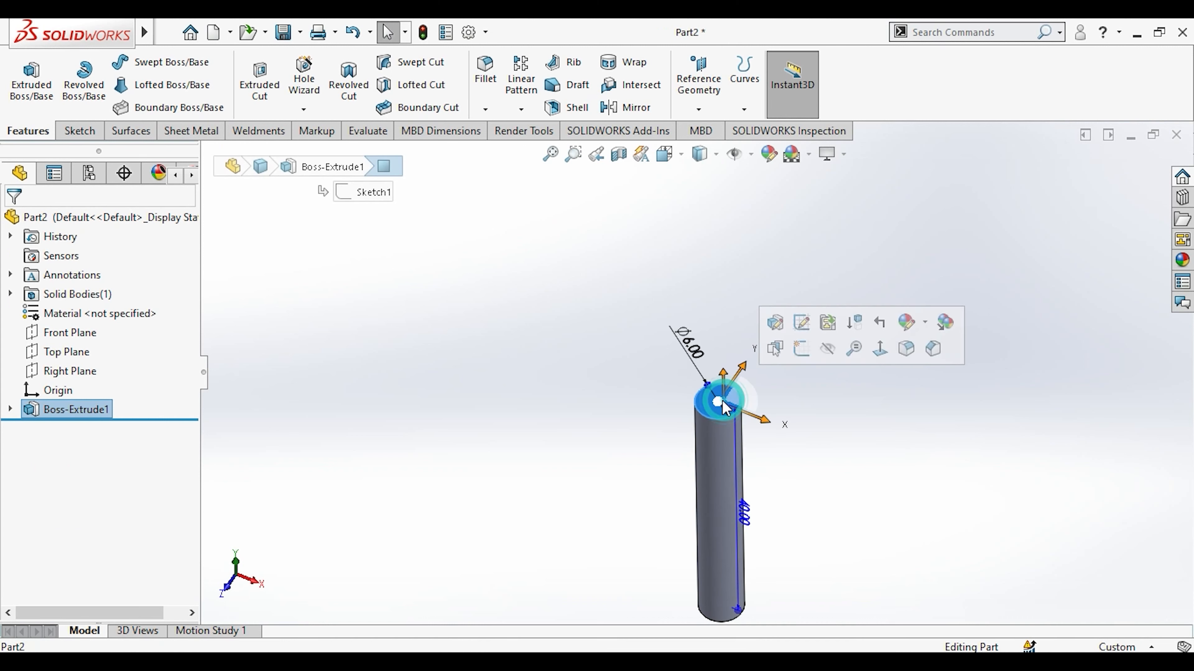
left_click(799, 351)
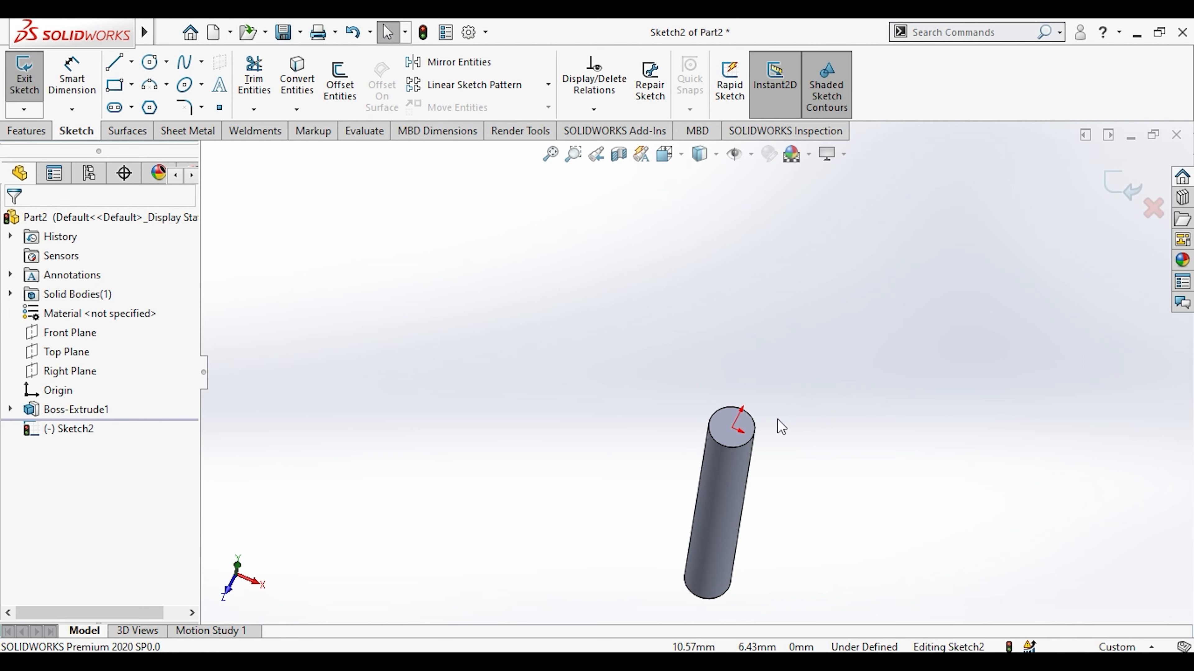
key("space")
left_click(597, 387)
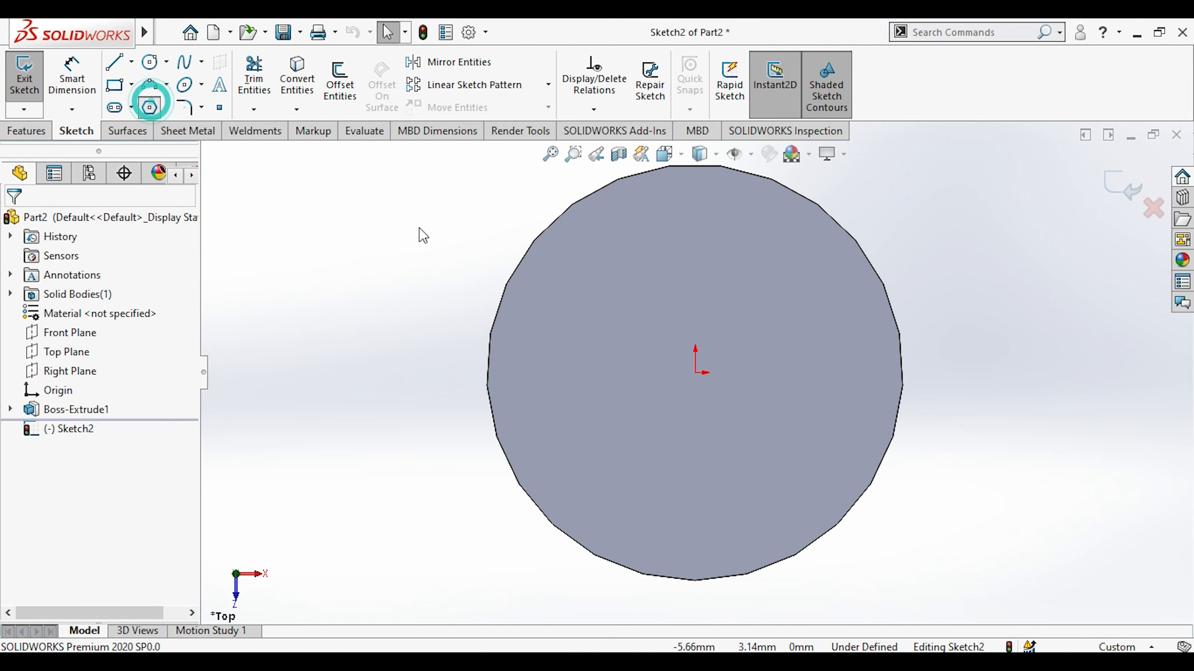
left_click(149, 107)
left_click(695, 372)
scroll(705, 386, "up", 3)
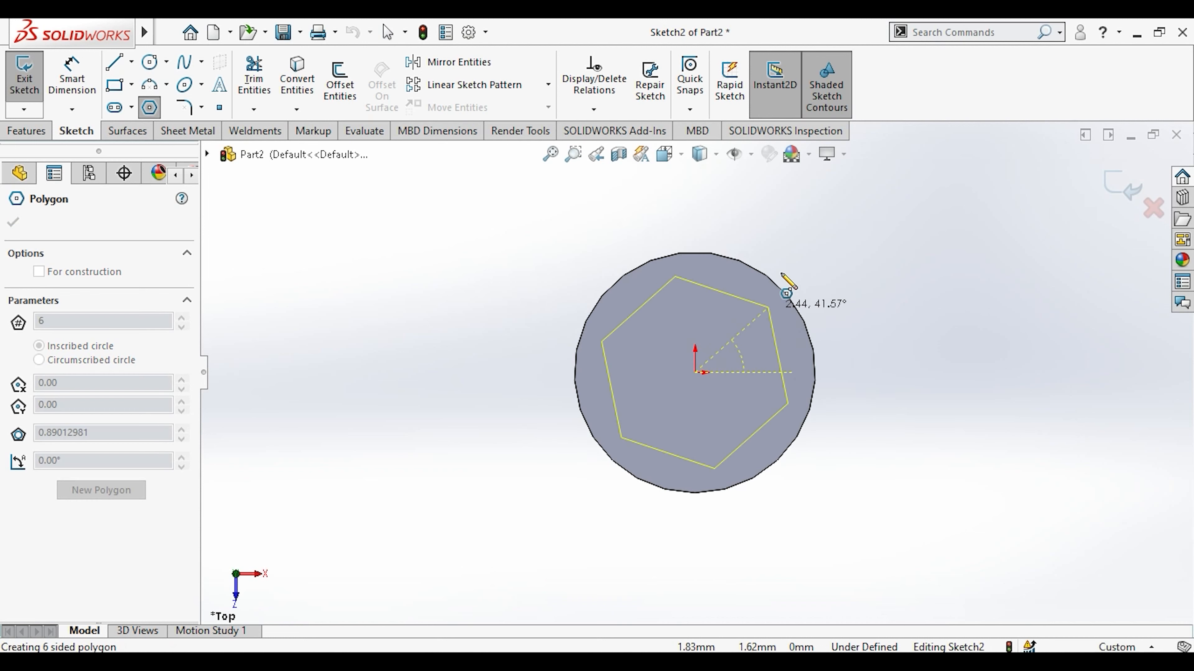
left_click(706, 192)
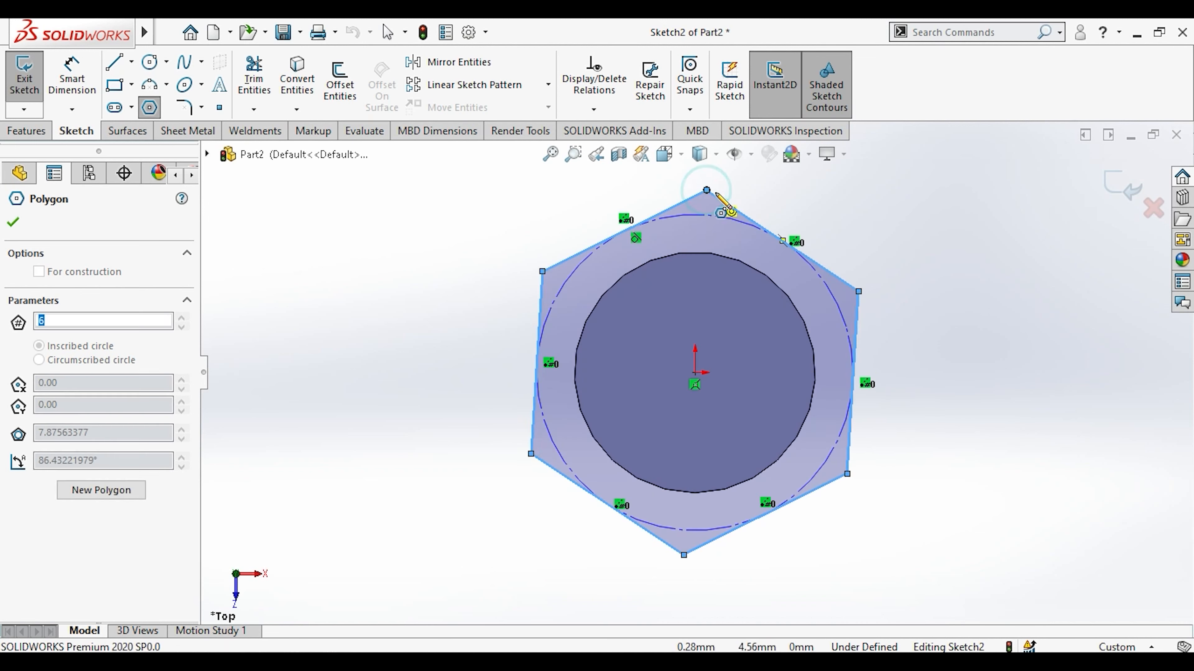
key("Escape")
Add a vertical relation between the hexagon's uppermost vertex and the origin.
left_click(706, 191)
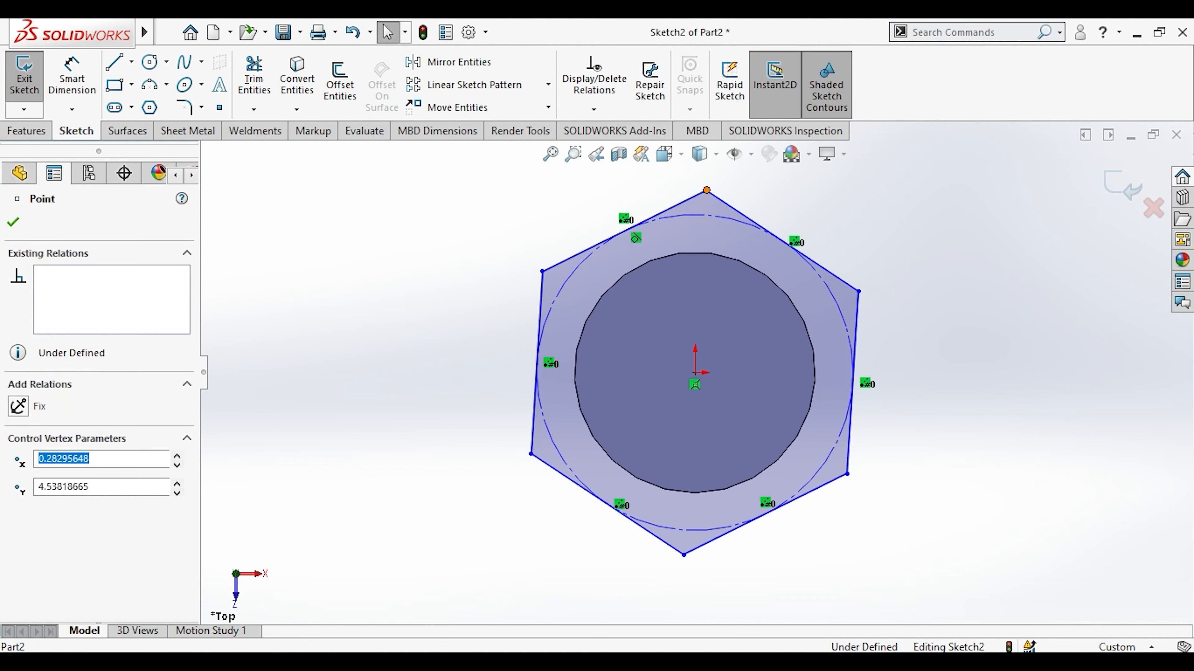
left_click(695, 374, "ctrl")
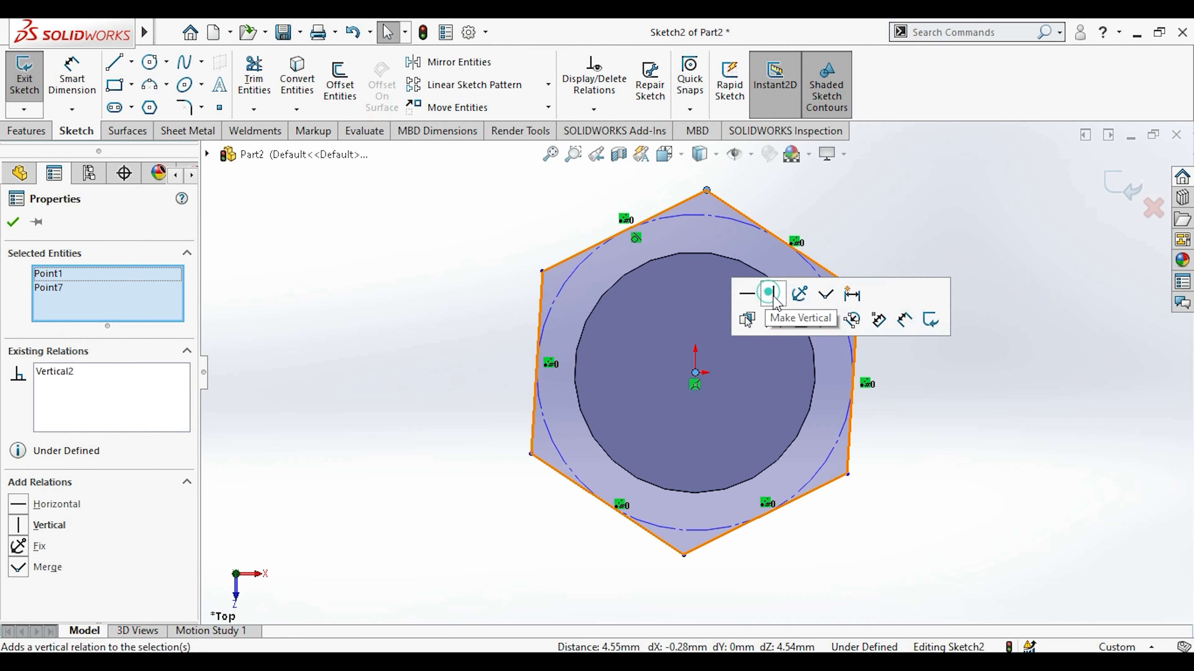
left_click(770, 293)
Dimension the distance between the hexagon's two vertical sides and set it to 11 mm.
left_click(72, 78)
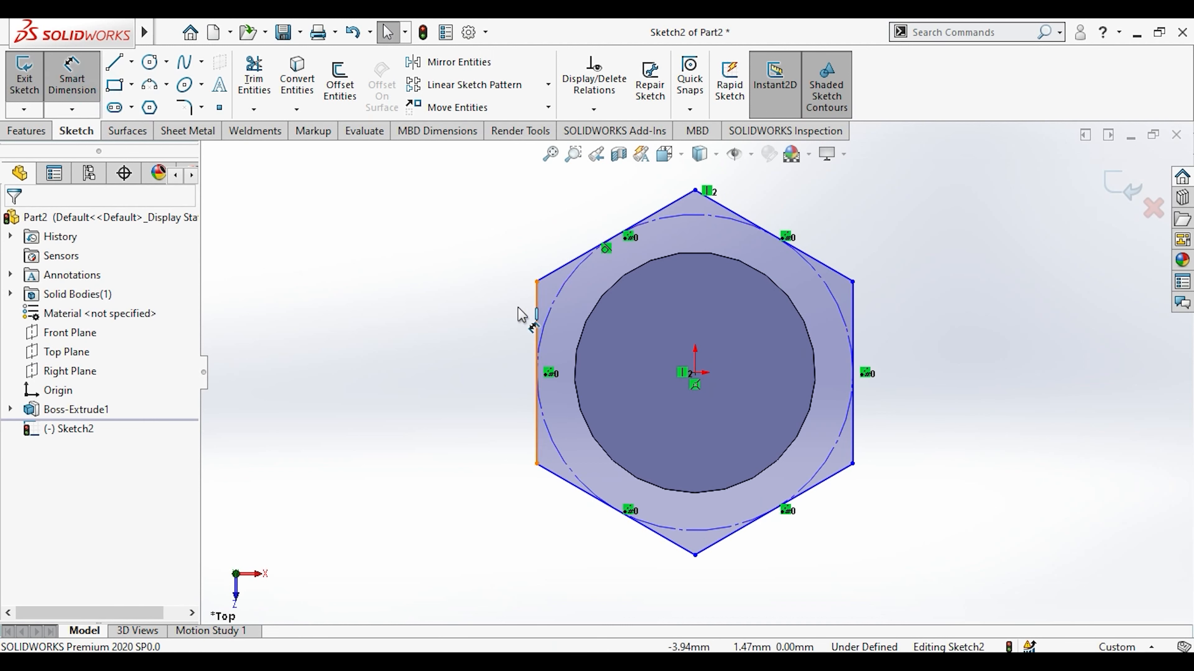
left_click(535, 314)
left_click(852, 306)
scroll(761, 235, "up", 3)
left_click(739, 230)
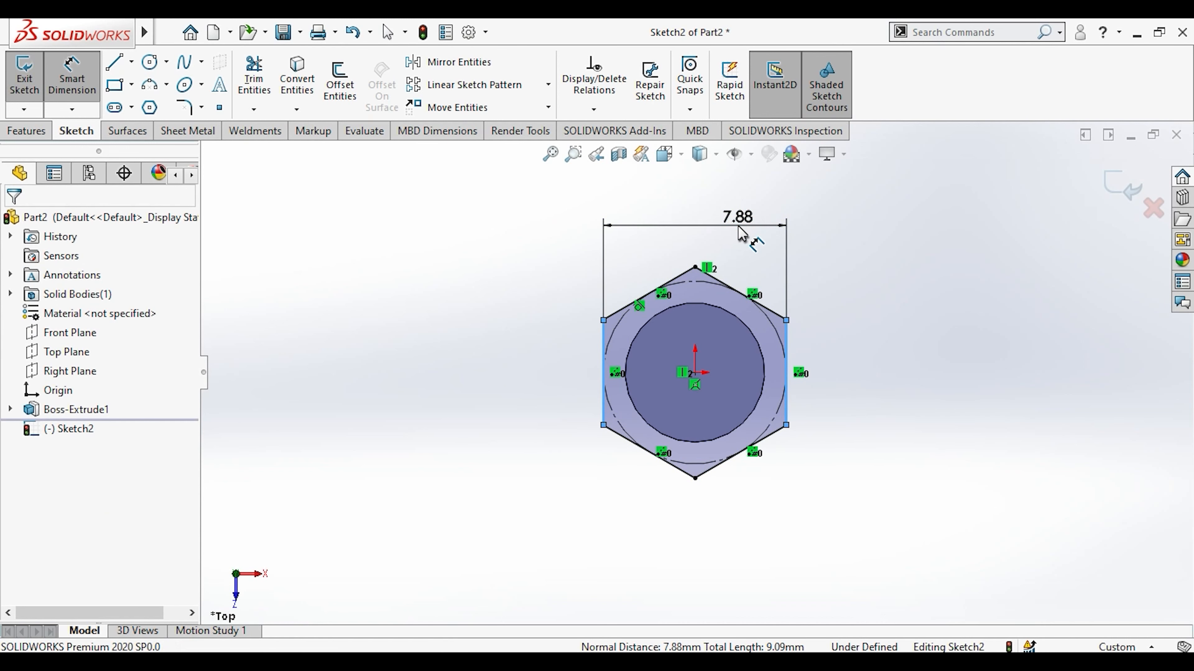
type("11")
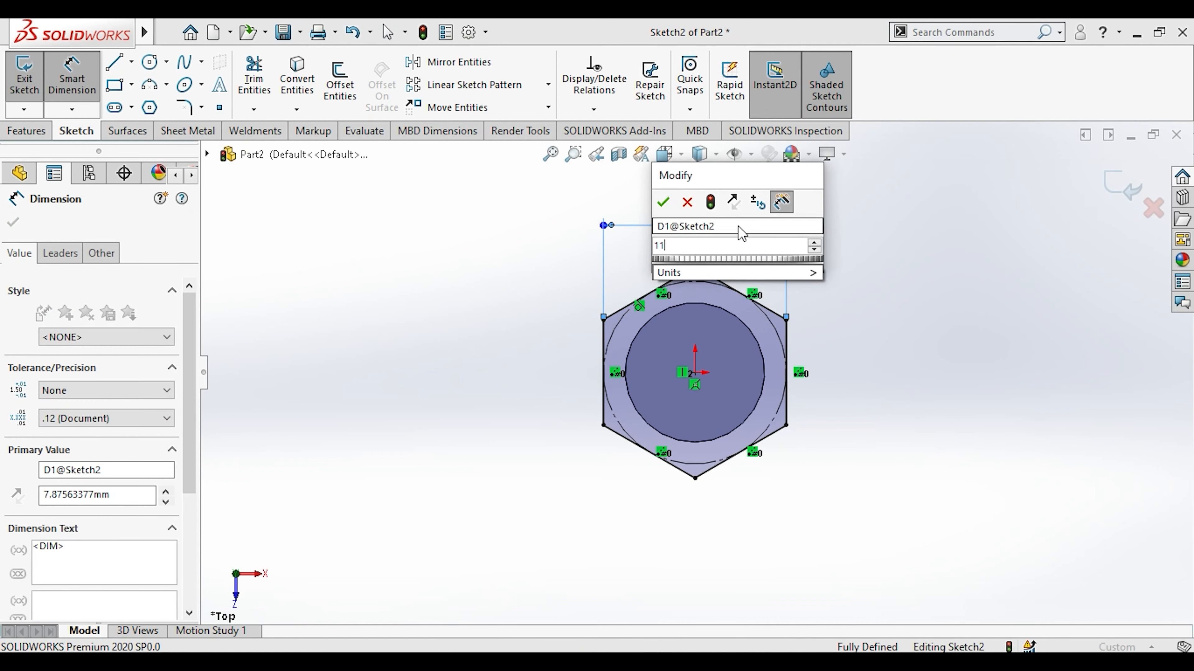
key("Return")
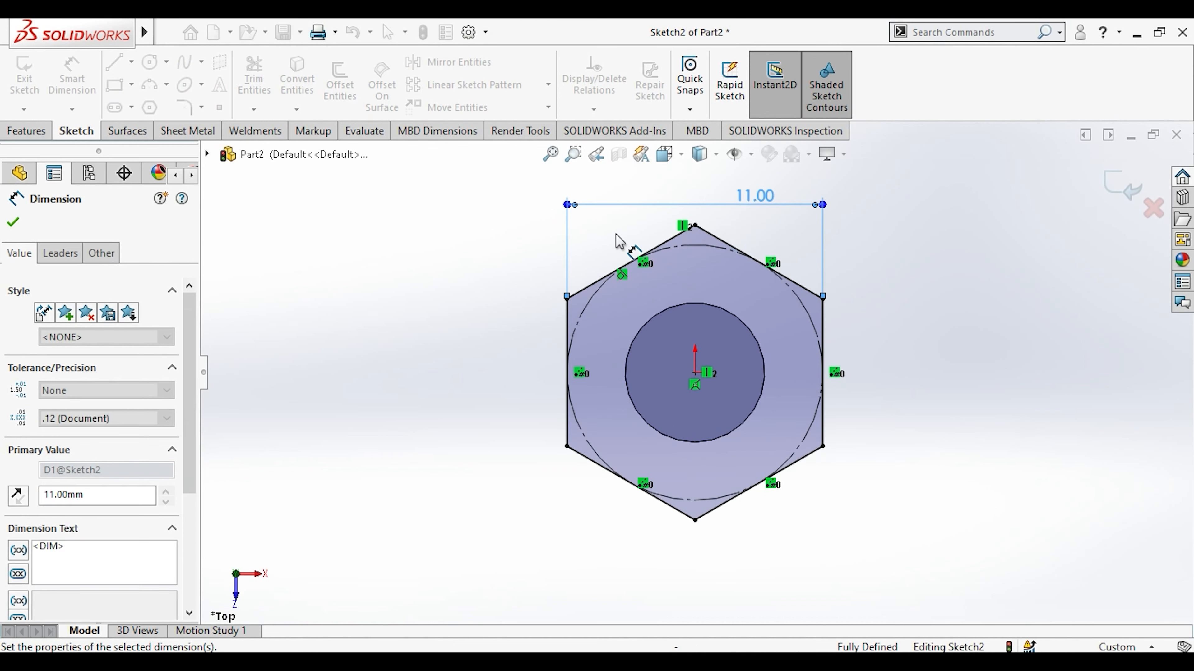
key("Escape")
Start a blind boss extrusion of the hexagon away from the shank with a 10 mm depth.
scroll(562, 258, "up", 1)
middle_click_drag(562, 259, 545, 261)
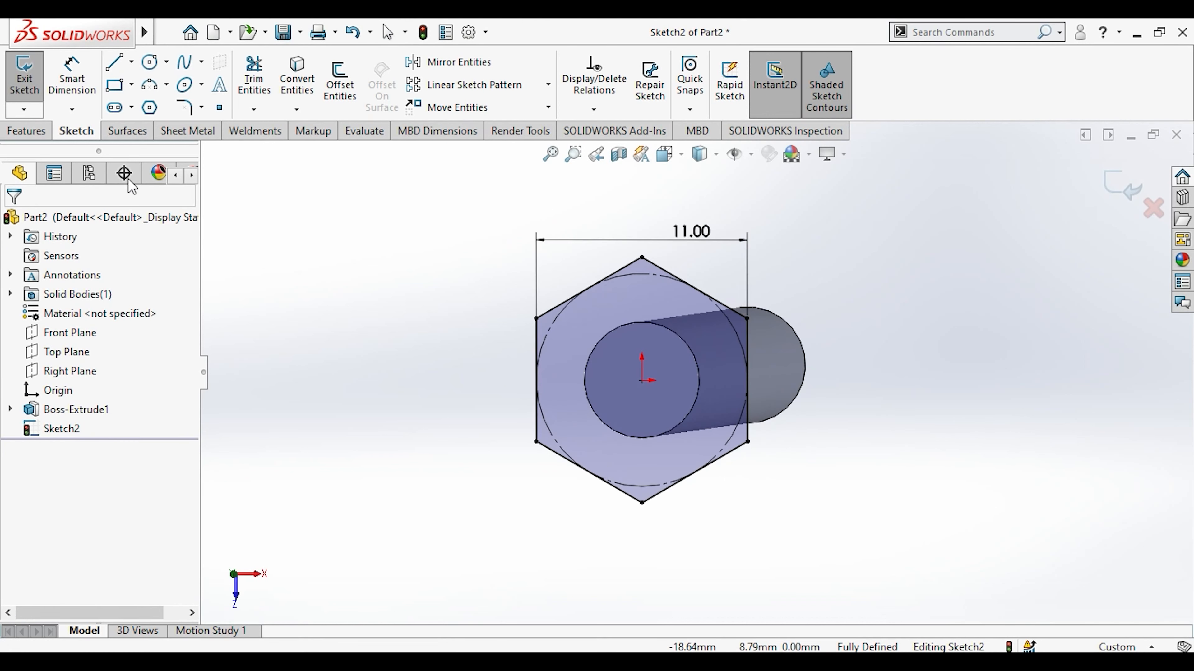
left_click(31, 129)
left_click(41, 102)
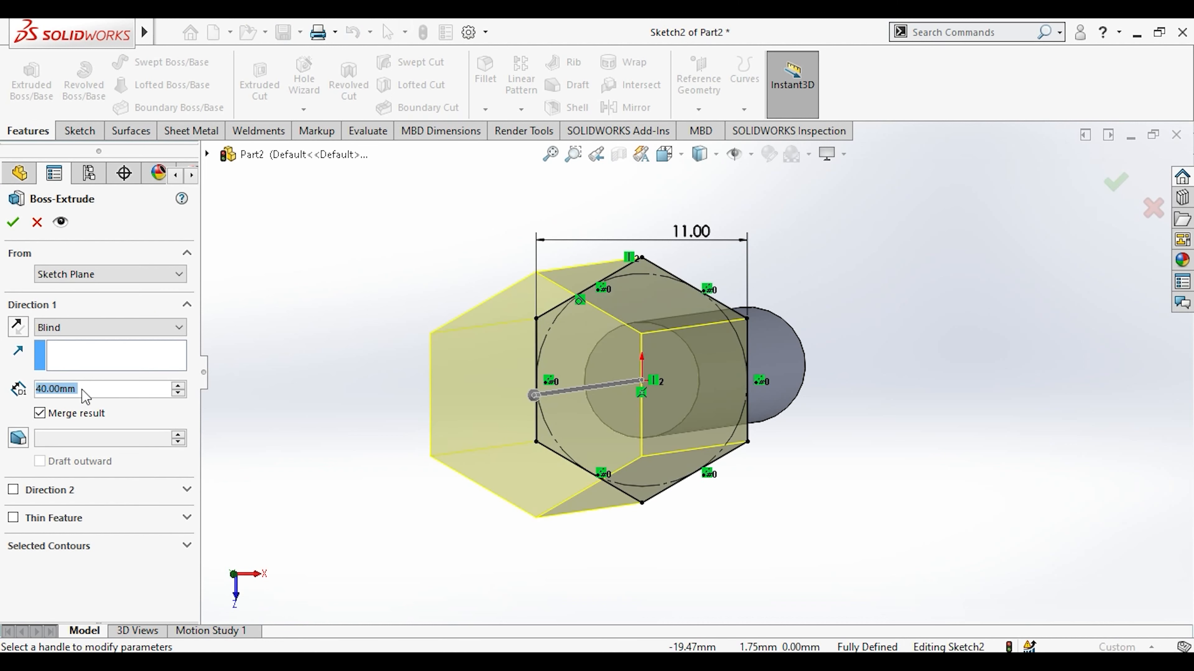
type("10")
key("Return")
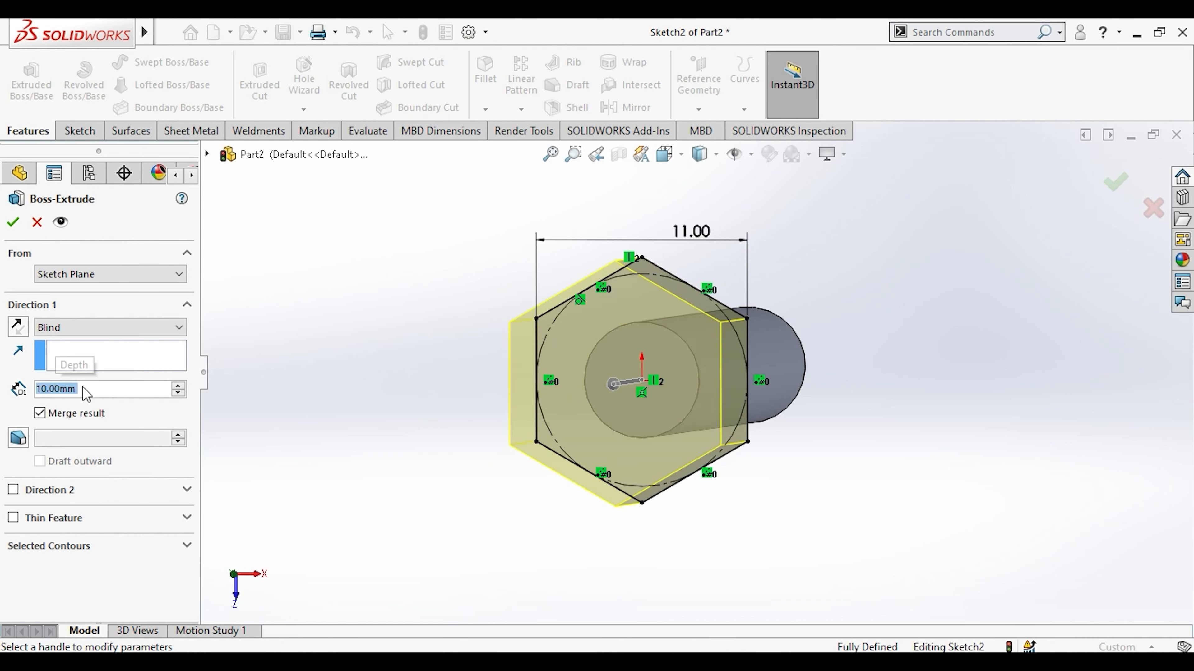
scroll(430, 286, "down", 1)
middle_click_drag(426, 278, 371, 278)
scroll(407, 341, "up", 3)
middle_click_drag(370, 341, 317, 335)
Set the hexagon's extrusion depth to 5 mm and finish the bolt head merged with the shank.
type("6")
key("Return")
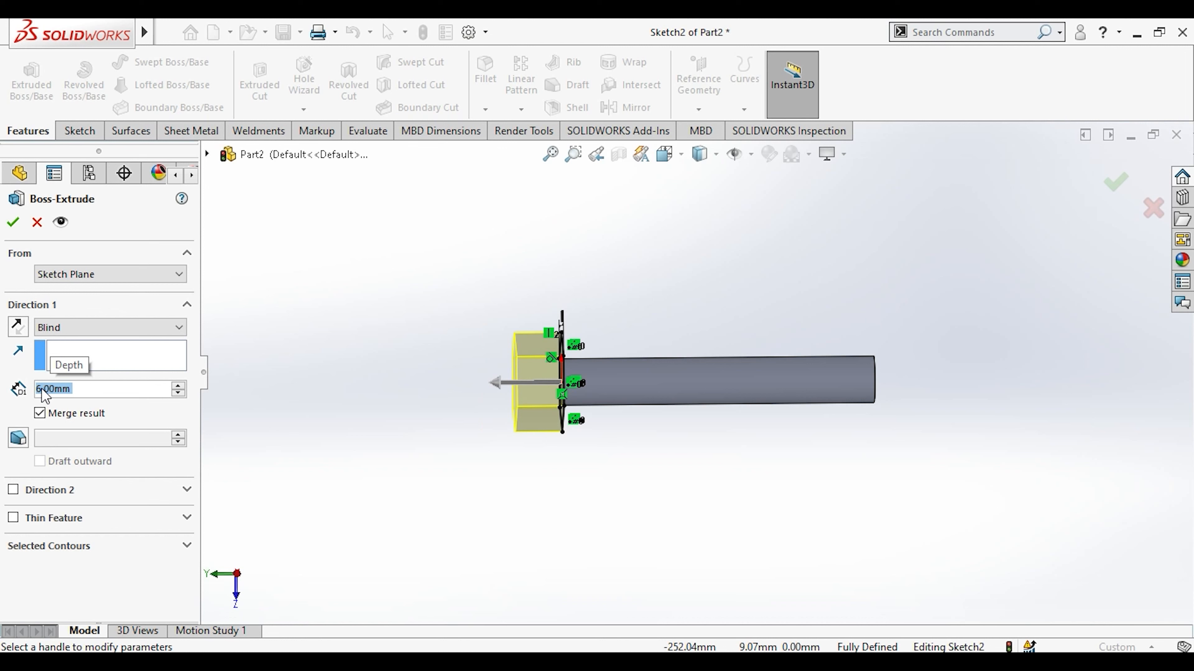
type("5")
key("Return")
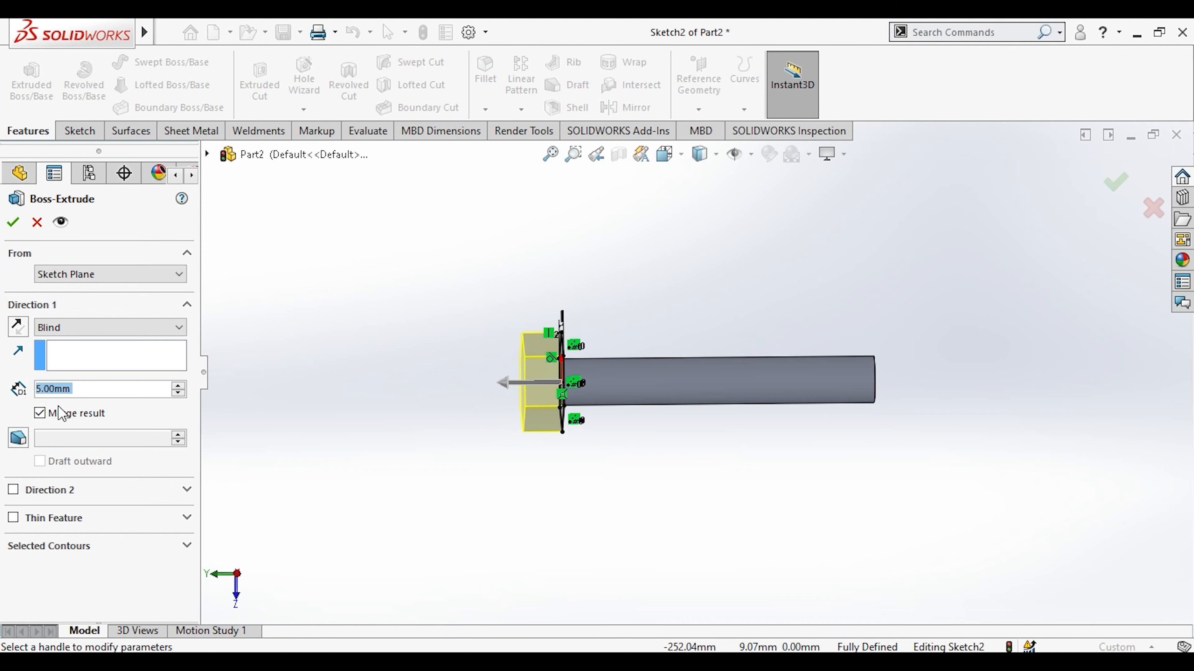
left_click(22, 223)
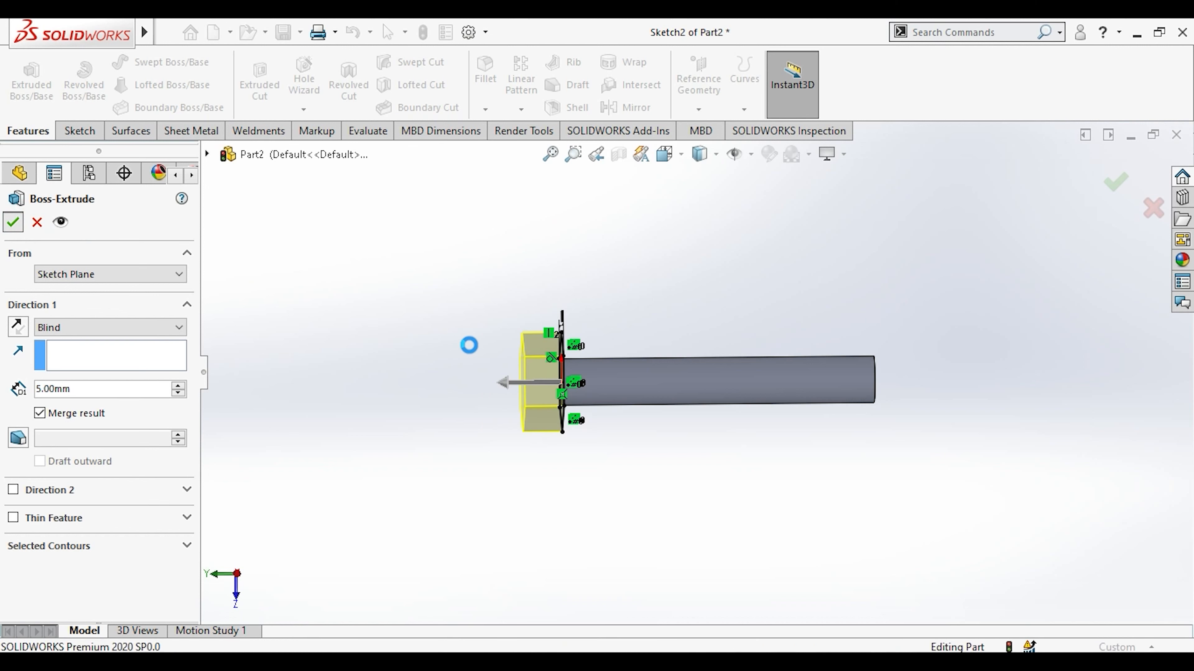
left_click(468, 346)
middle_click_drag(466, 343, 437, 325)
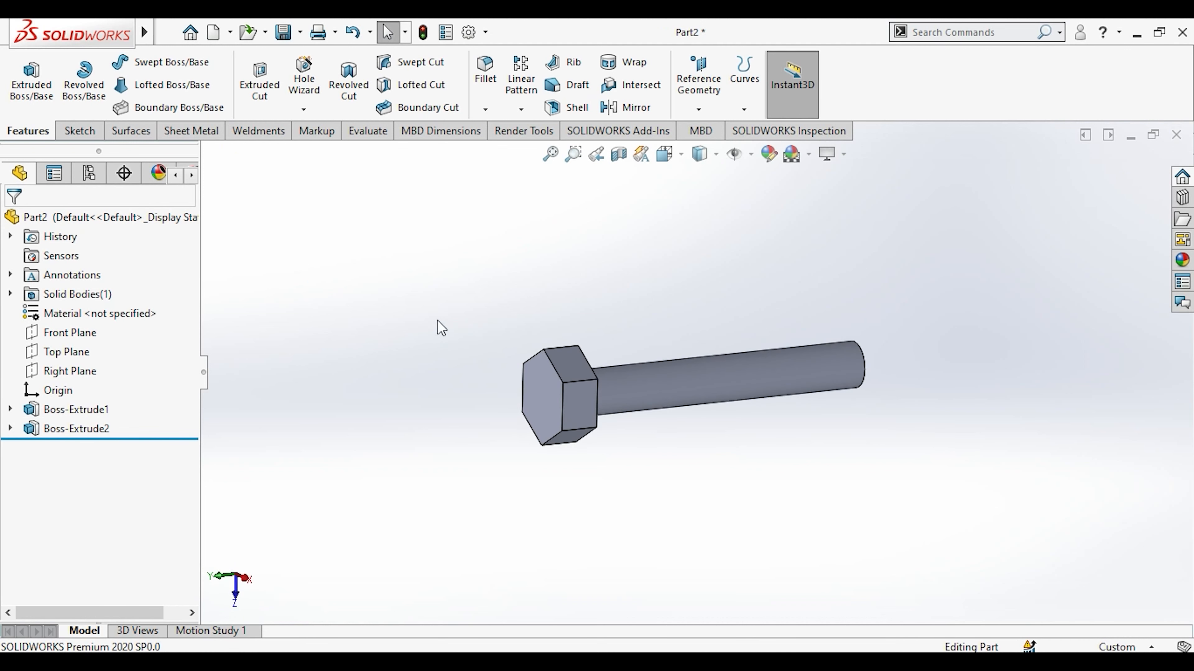
Start a constant-size fillet with the six outer edges of the bolt head's end face as its items.
left_click(541, 378)
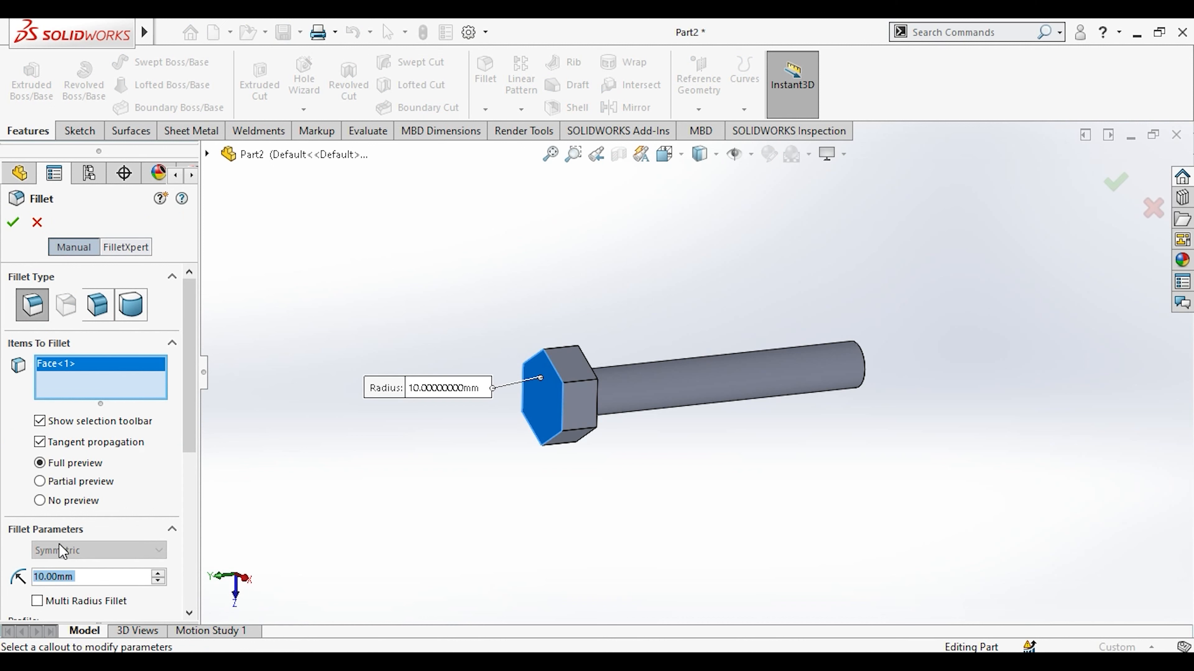
right_click(96, 381)
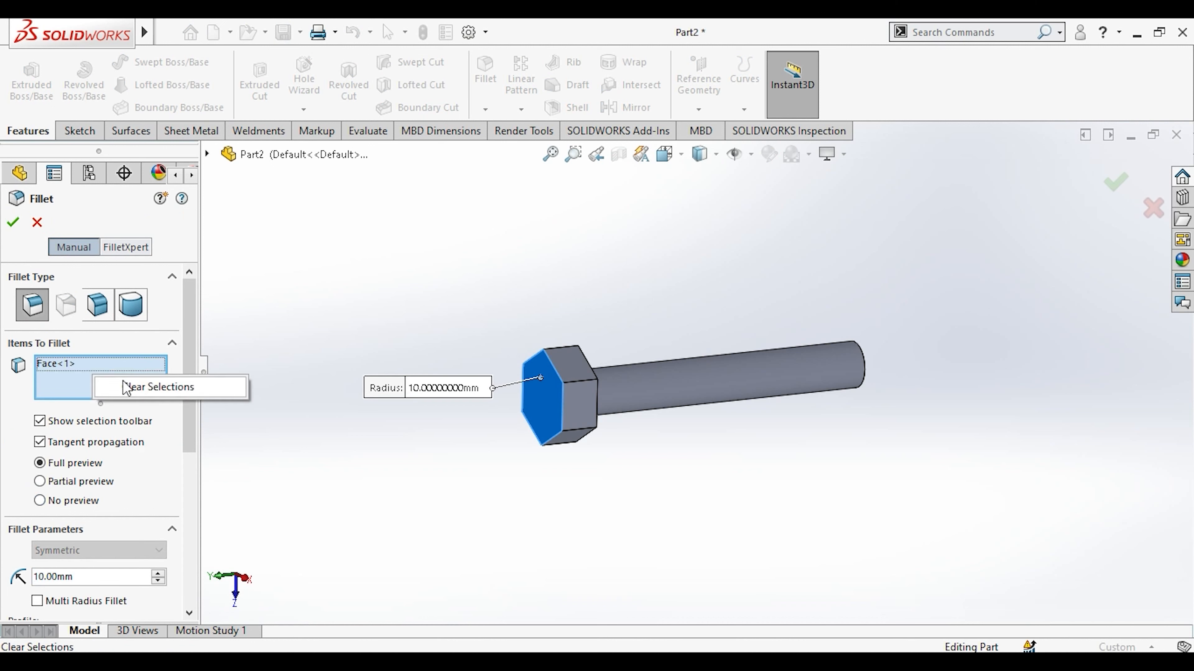
left_click(127, 388)
left_click(552, 366)
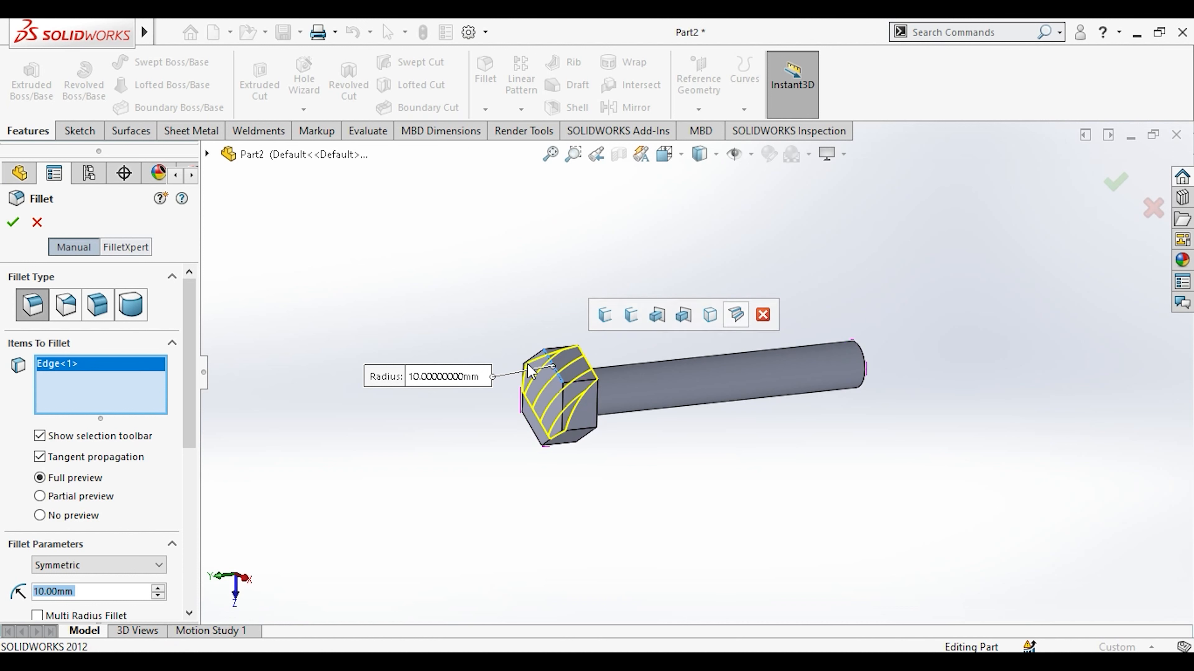
scroll(502, 348, "down", 2)
middle_click_drag(502, 348, 567, 385)
left_click(697, 405)
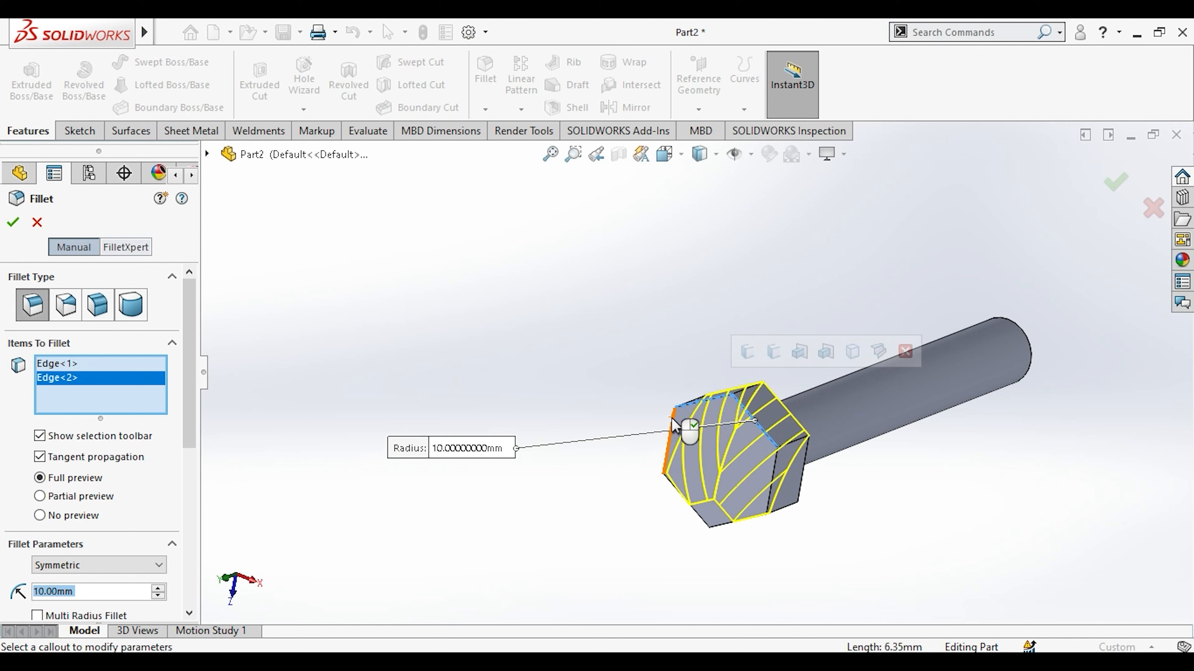
left_click(676, 489)
left_click(722, 524)
left_click(726, 525)
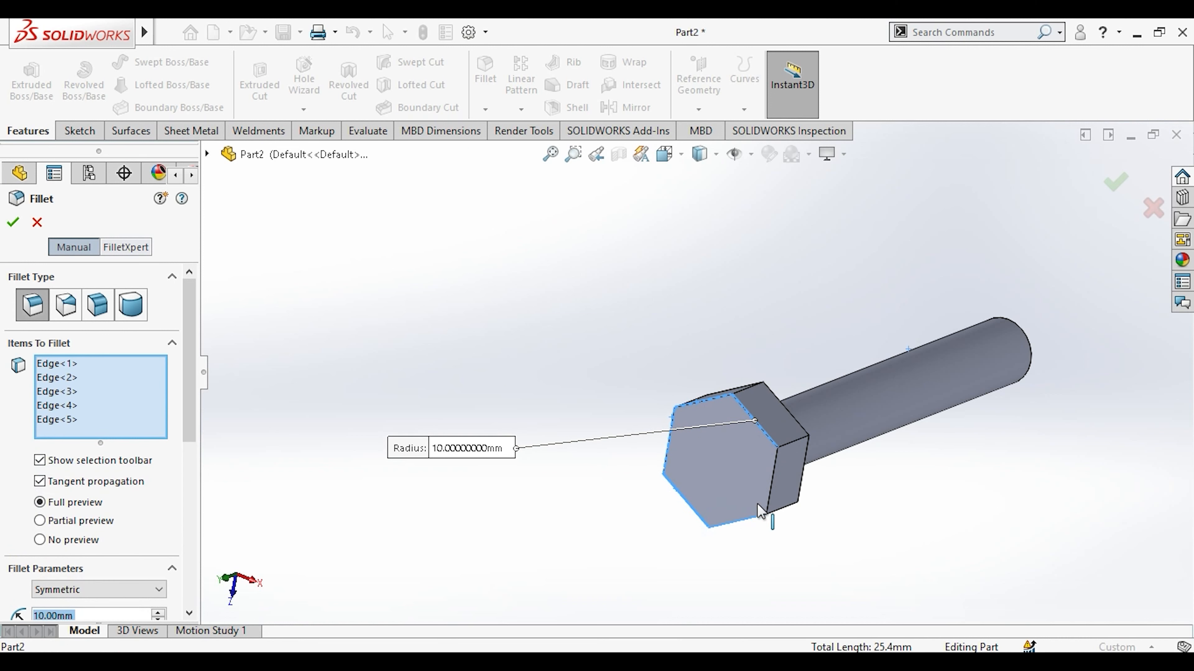
left_click(768, 499)
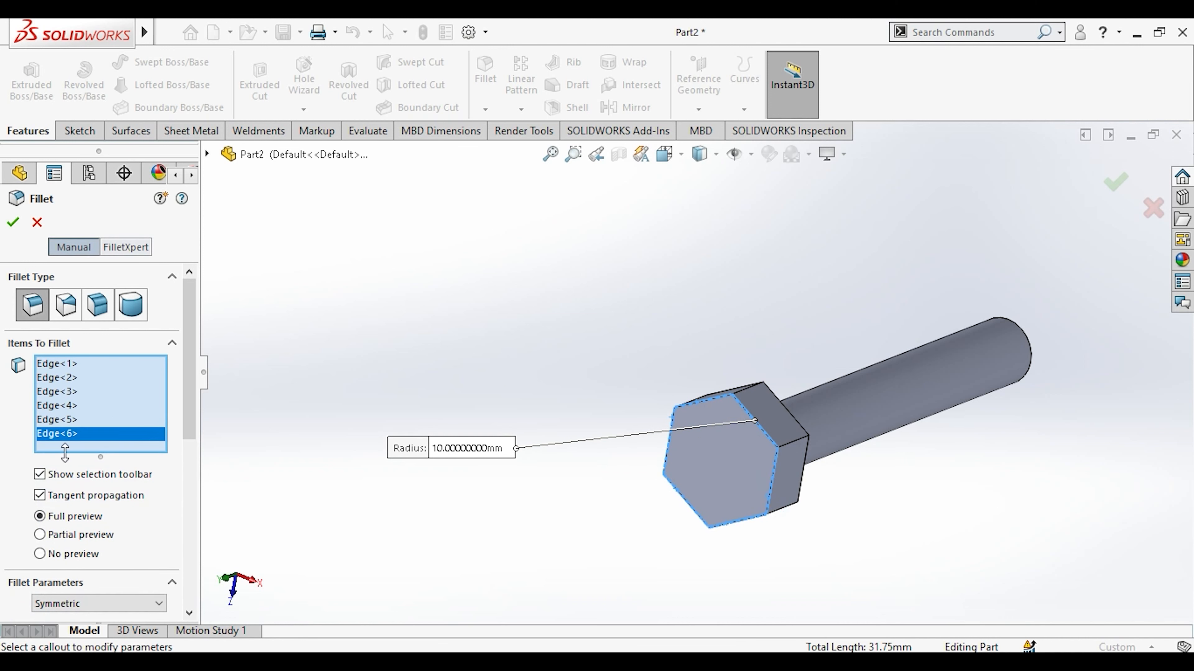
Set the symmetric fillet radius to 0.3 mm and apply it to the head's edges.
scroll(181, 412, "down", 3)
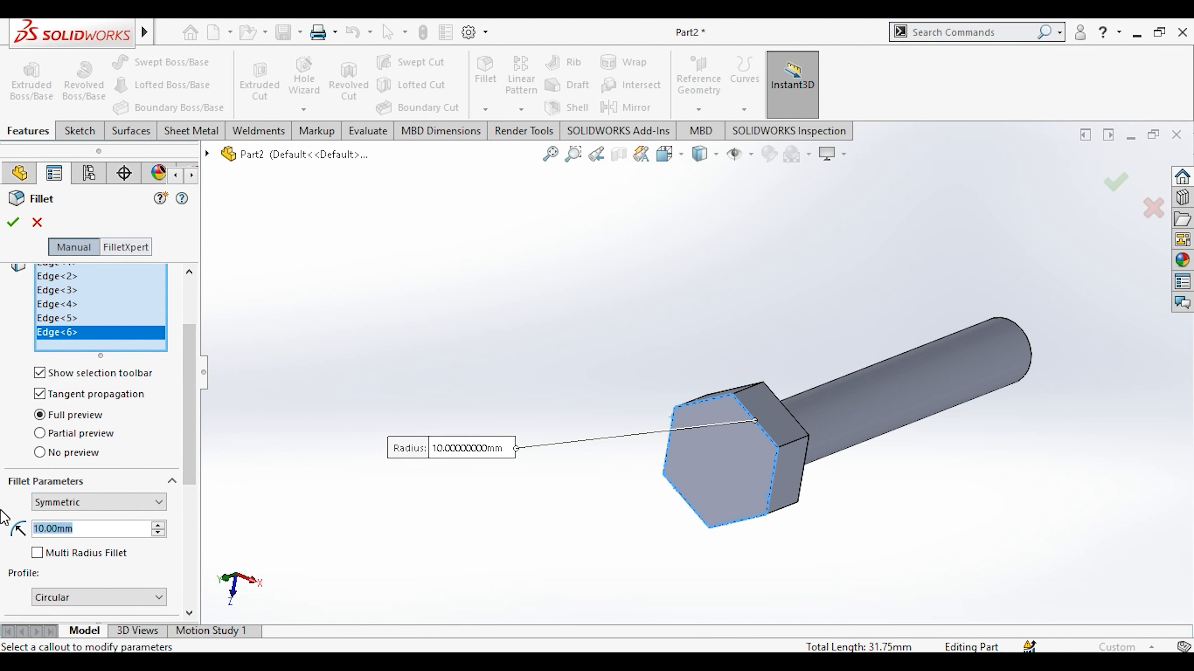
type("0.3")
key("Return")
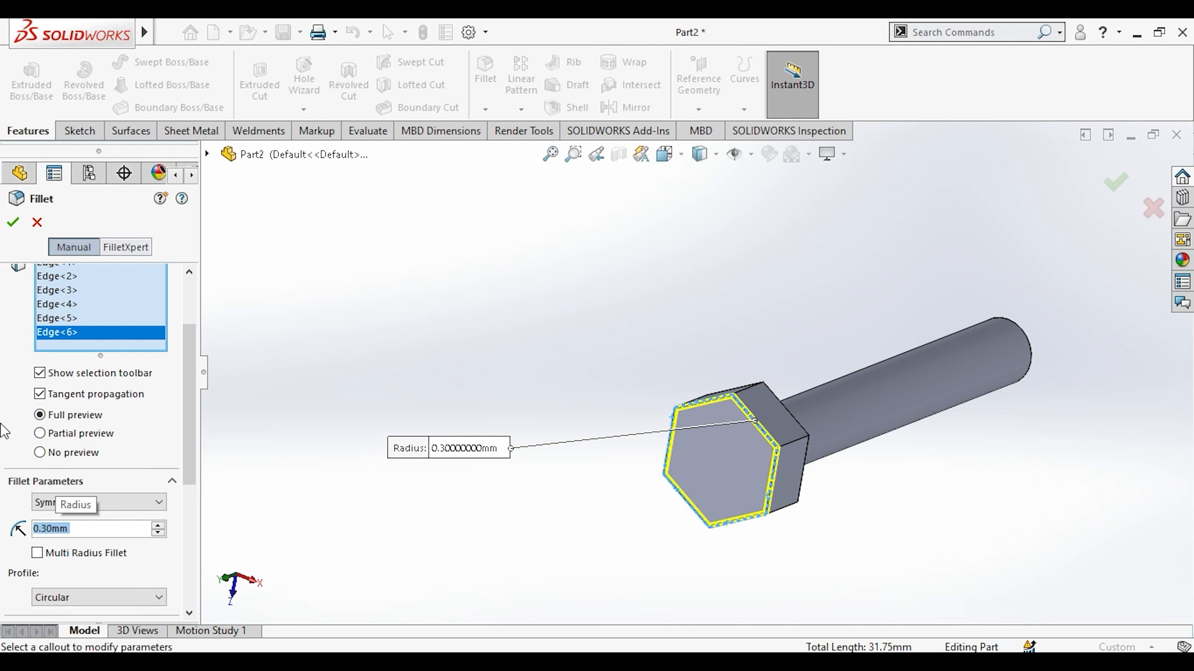
left_click(14, 223)
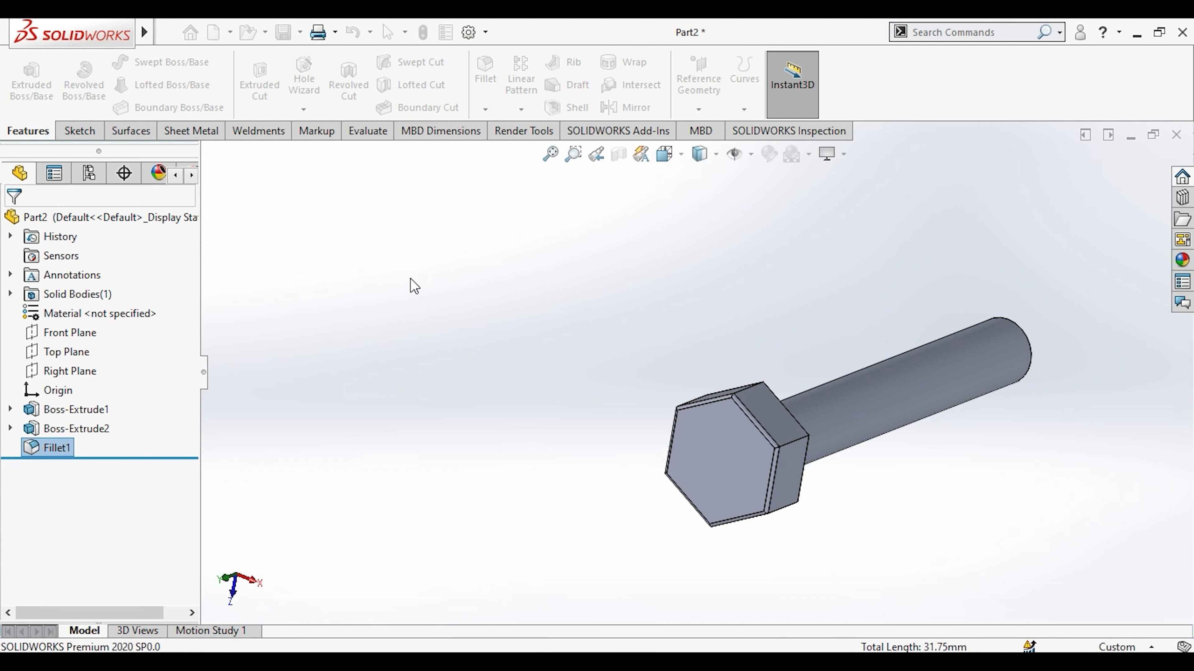
Start a Thread feature with the circular edge at the shank's free end as its location.
middle_click_drag(542, 381, 480, 374)
scroll(480, 373, "up", 3)
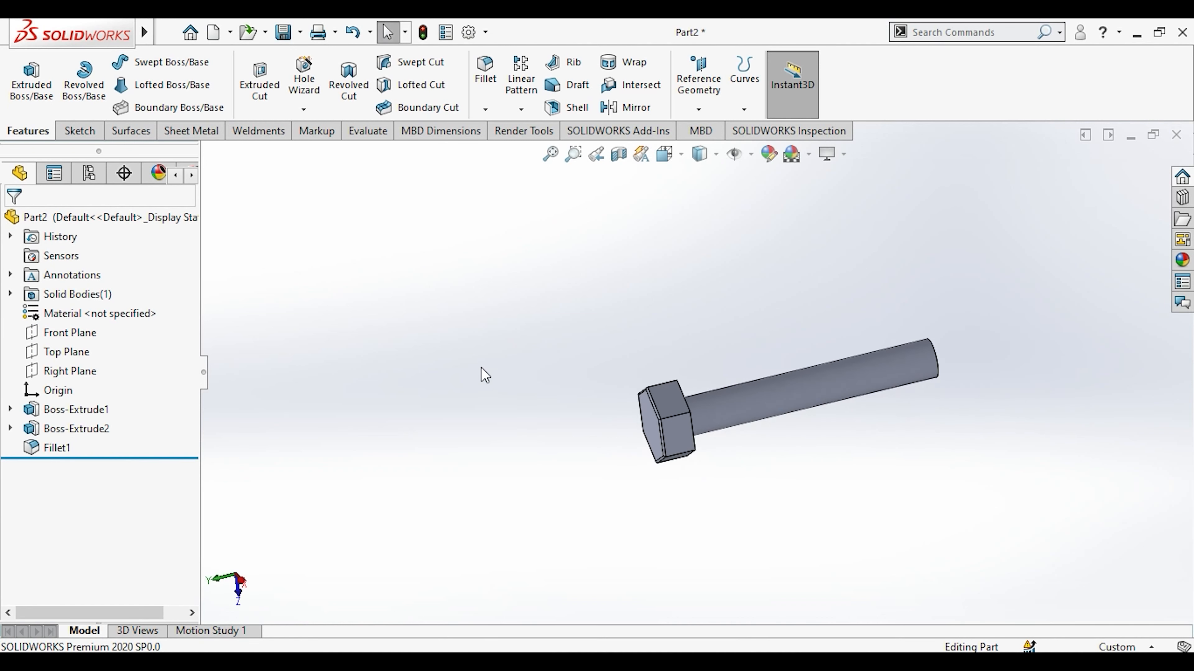
left_click(486, 320)
left_click(303, 109)
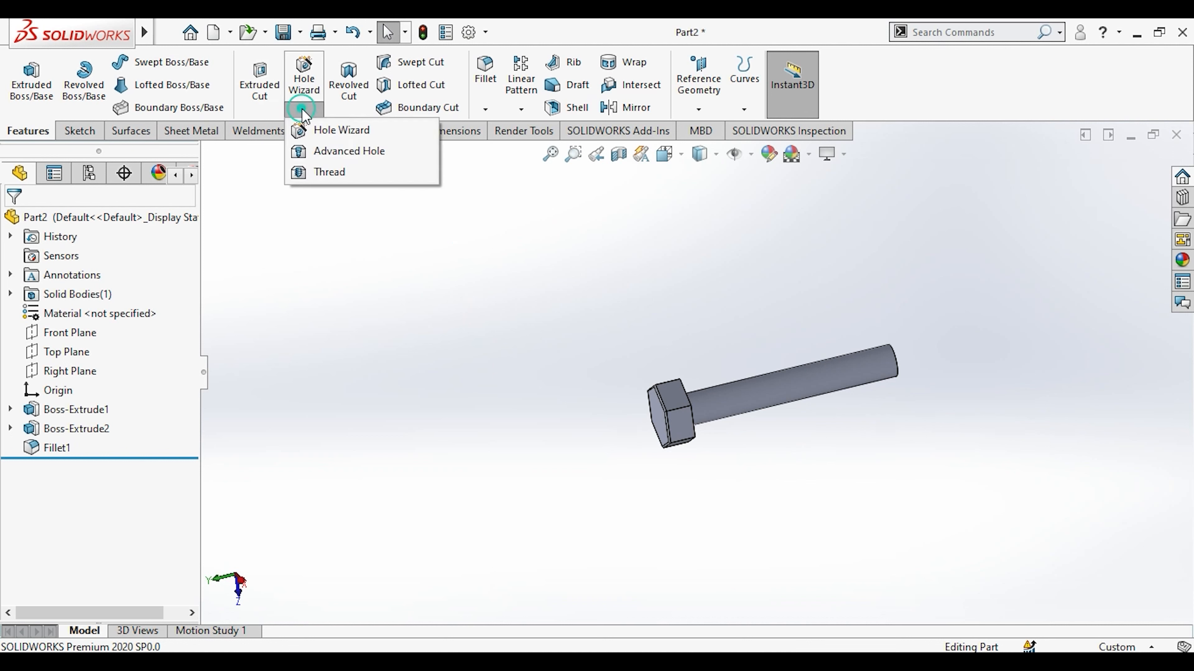
left_click(310, 174)
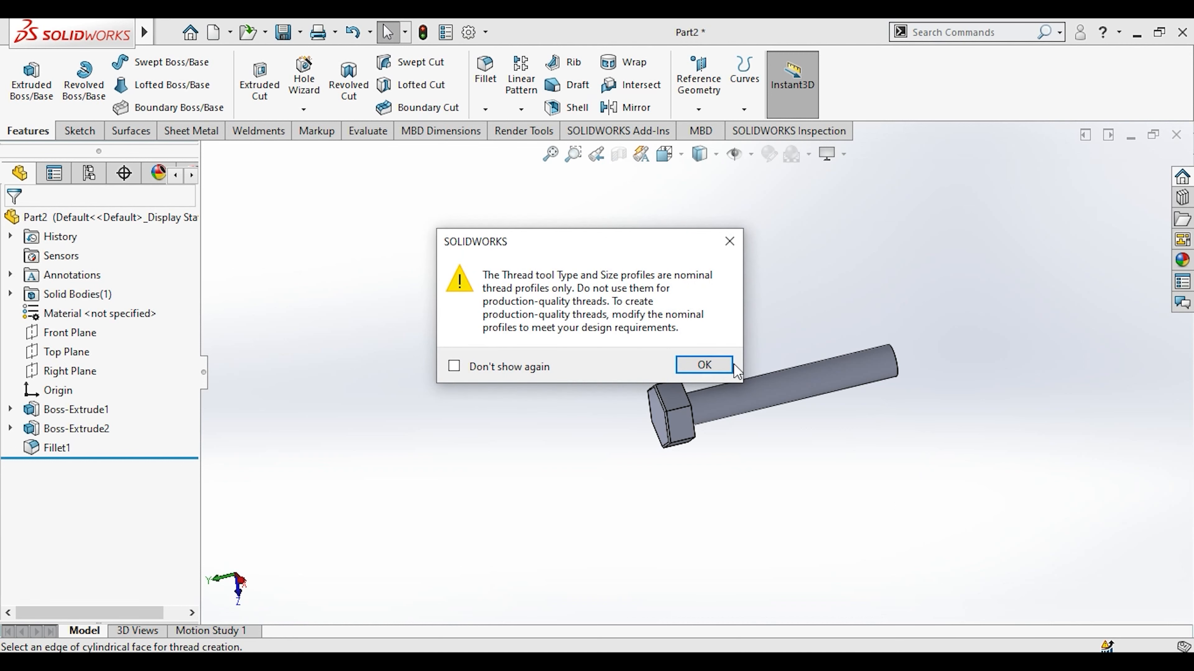
left_click(704, 365)
middle_click_drag(781, 315, 722, 386)
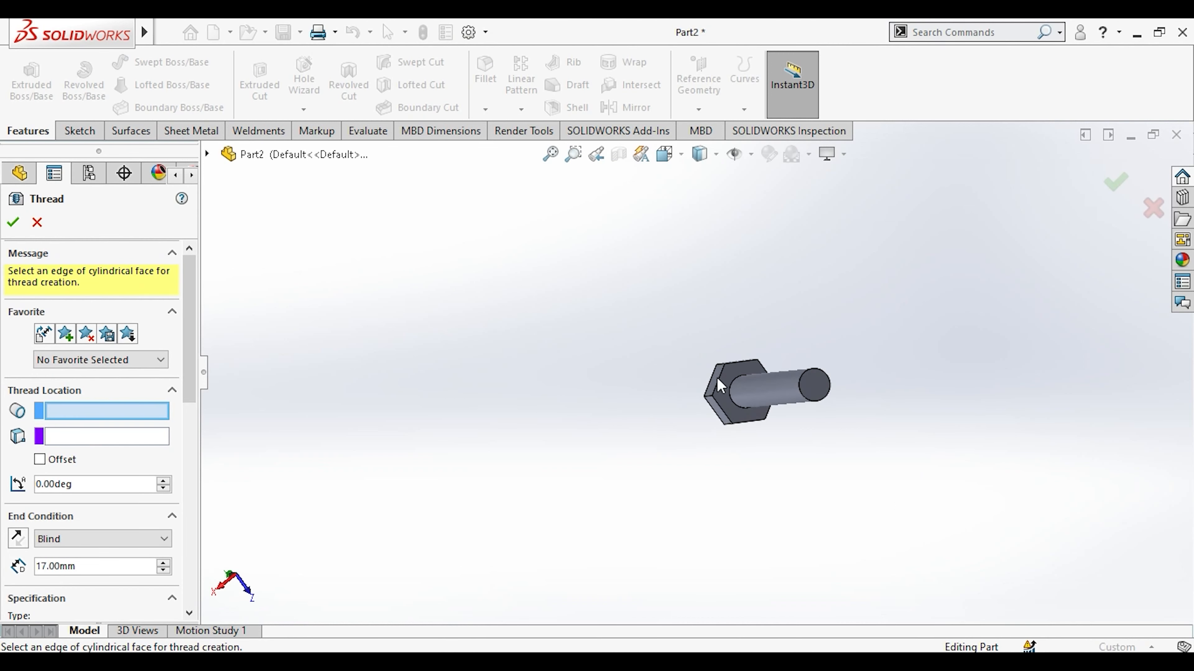
scroll(855, 370, "down", 5)
left_click(718, 383)
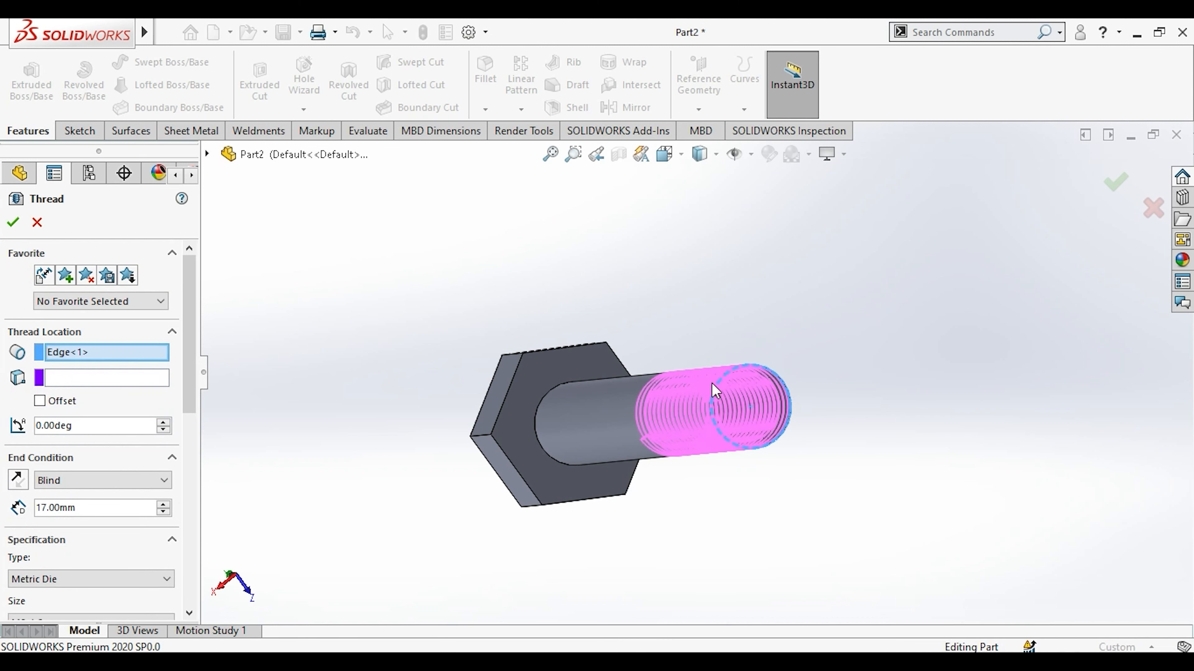
Set the thread's blind depth to 21 mm.
middle_click_drag(747, 314, 812, 347)
left_click_drag(182, 352, 183, 402)
left_click(86, 374)
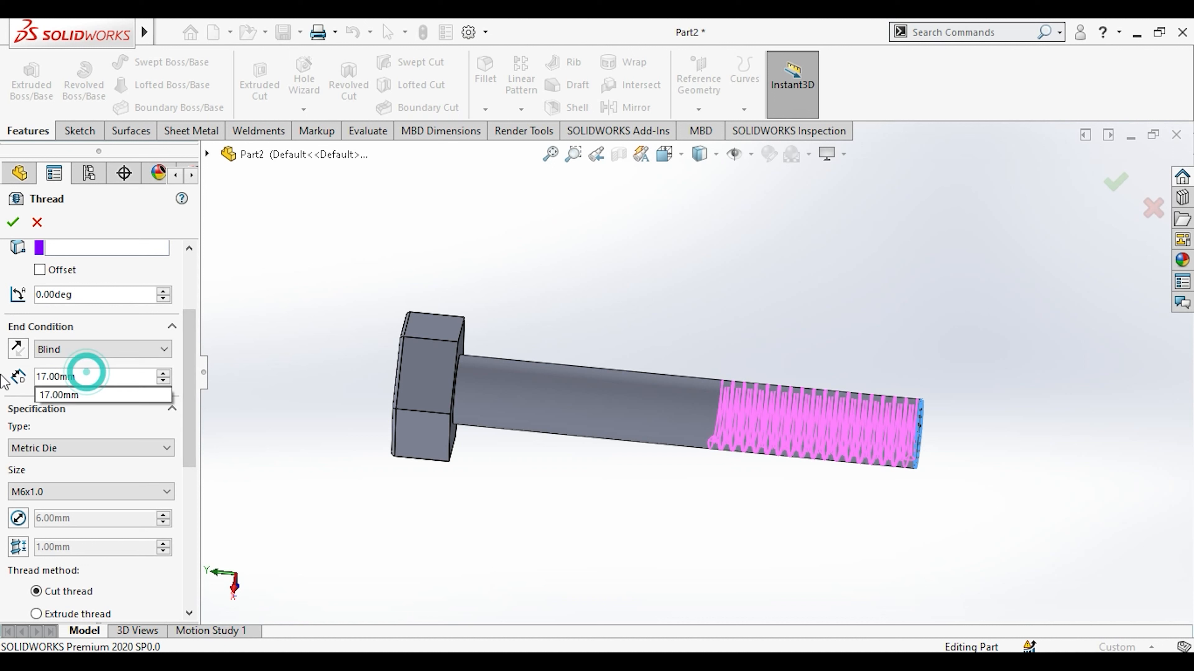
type("21")
key("Return")
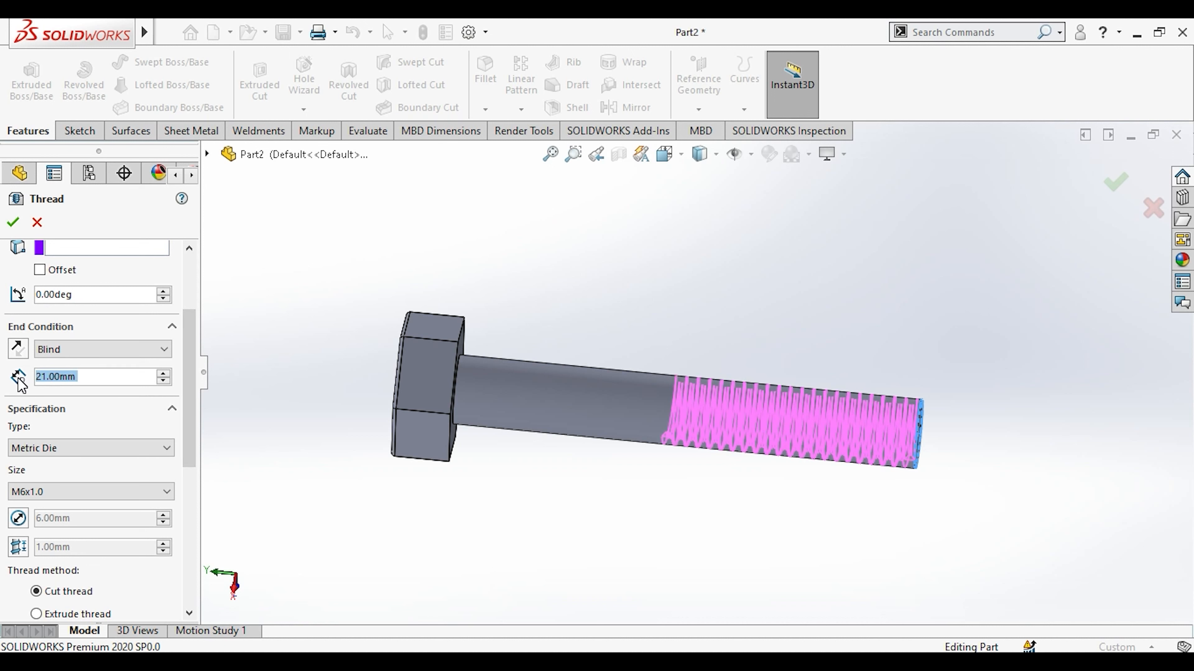
Offset the thread start 1 mm outward past the shank's end and create the M6x1.0 metric die cut thread.
left_click_drag(190, 426, 186, 396)
left_click(47, 339)
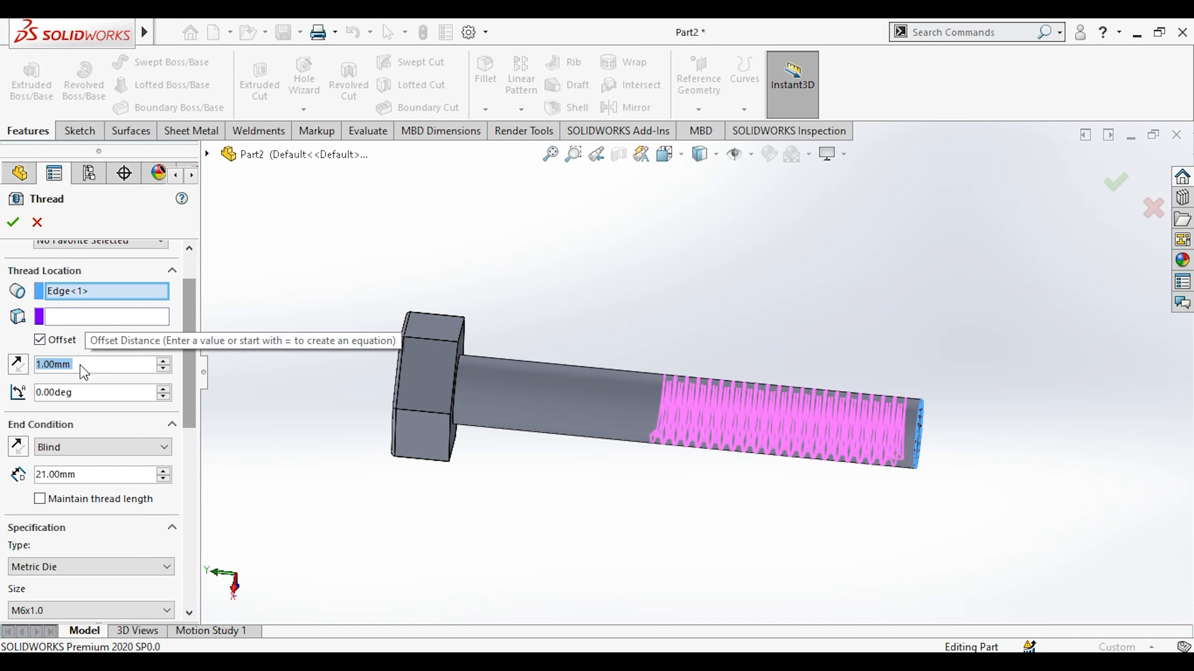
left_click(19, 363)
key("f")
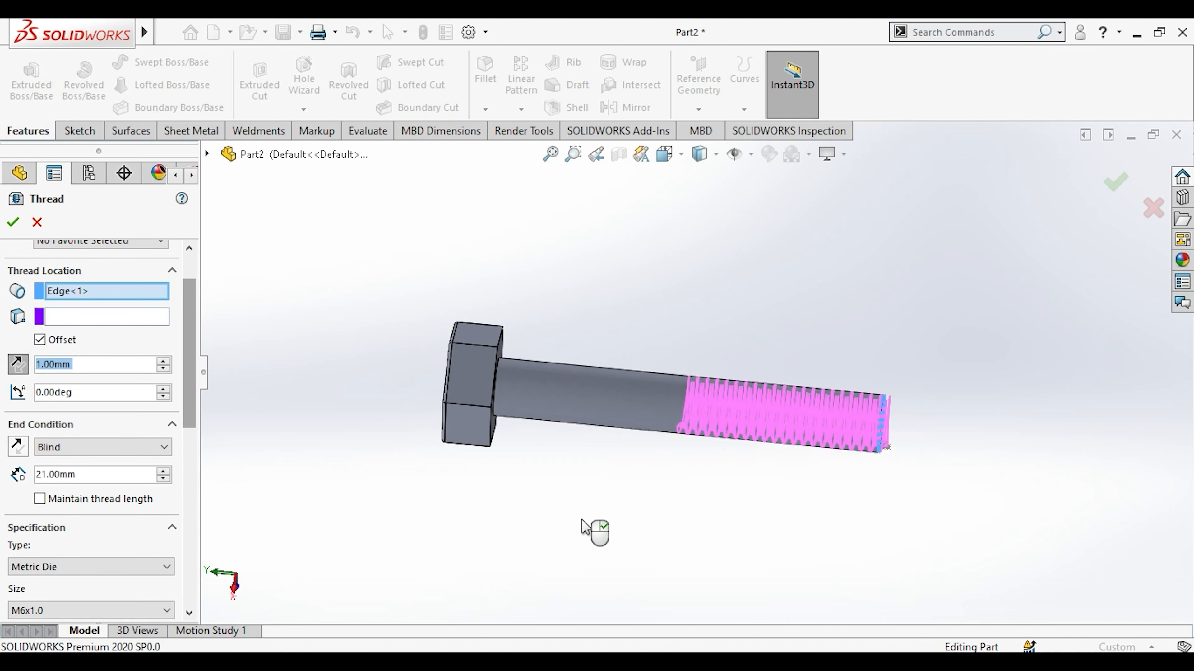
left_click_drag(188, 355, 210, 333)
left_click(19, 223)
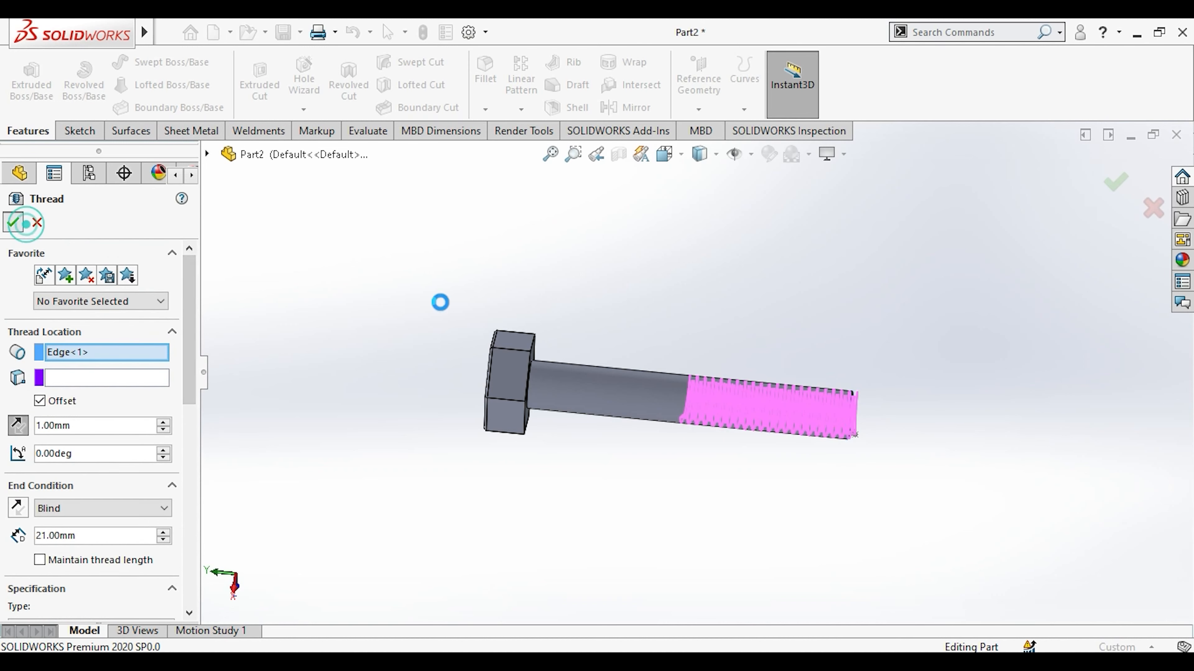
Start a sketch on the small flat face where the thread groove ends at the plain shank and convert its outline.
left_click(701, 341)
scroll(792, 406, "down", 3)
middle_click_drag(791, 405, 752, 393)
middle_click_drag(638, 309, 658, 366)
scroll(668, 395, "down", 3)
middle_click_drag(697, 400, 818, 371)
scroll(759, 321, "down", 2)
middle_click_drag(758, 321, 863, 352)
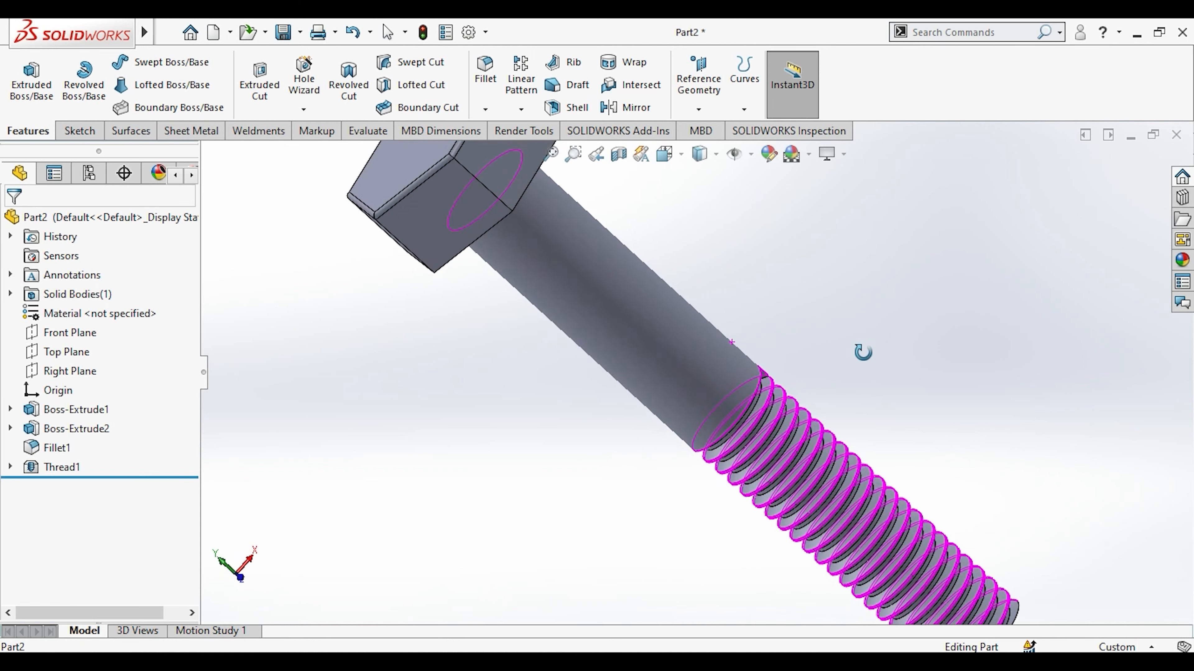
scroll(783, 366, "down", 3)
left_click(735, 395)
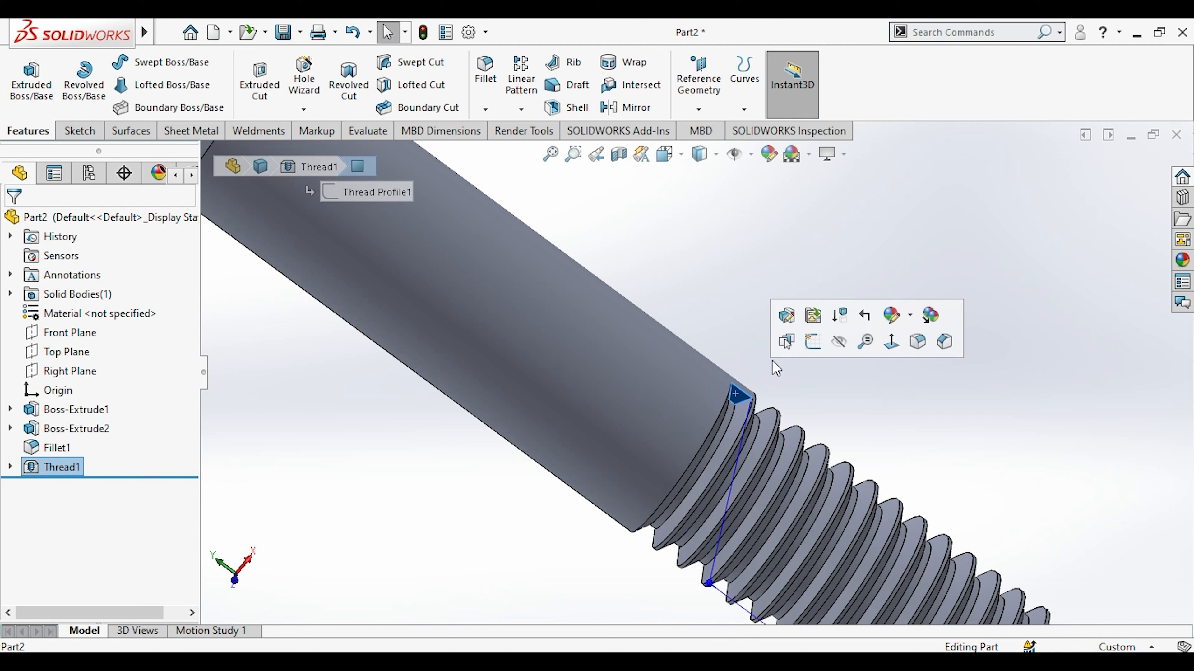
left_click(812, 341)
left_click(314, 89)
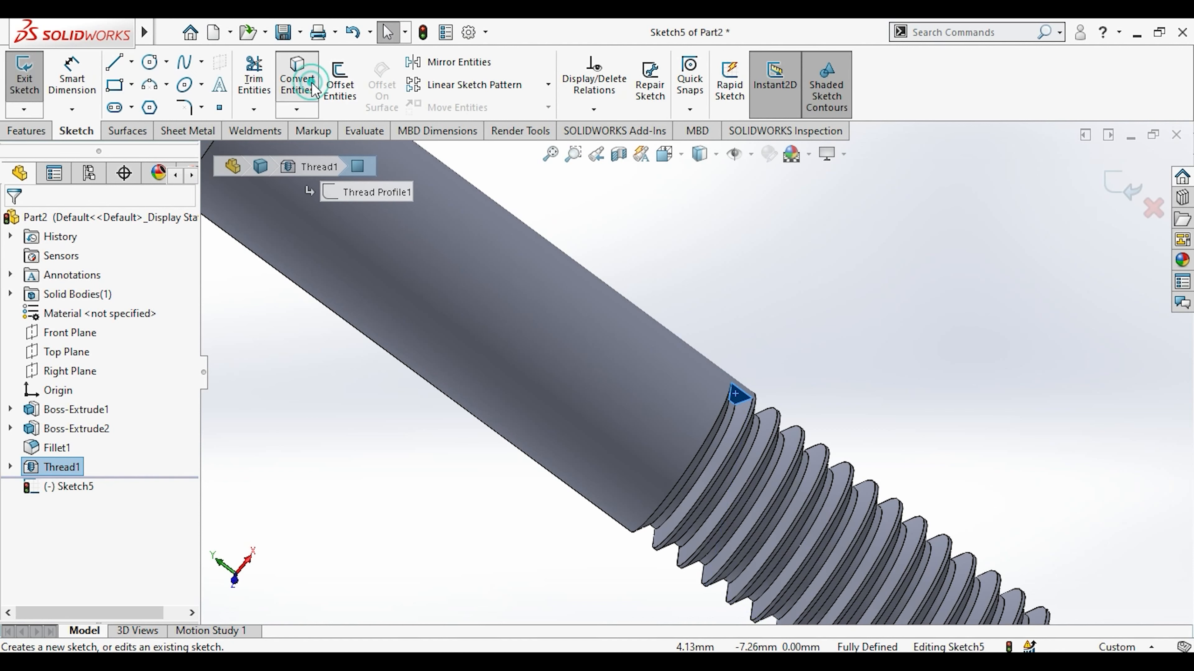
Extrude-cut the converted profile at the thread's end with a blind depth of 5 mm.
left_click(27, 131)
left_click(253, 100)
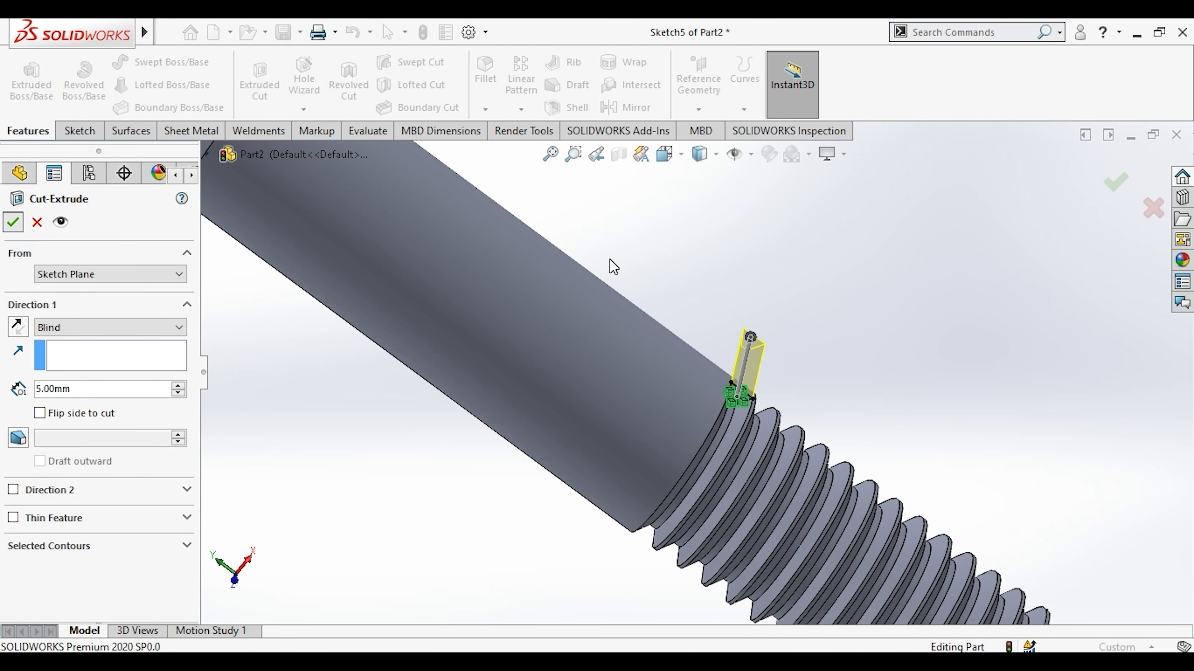
key("Return")
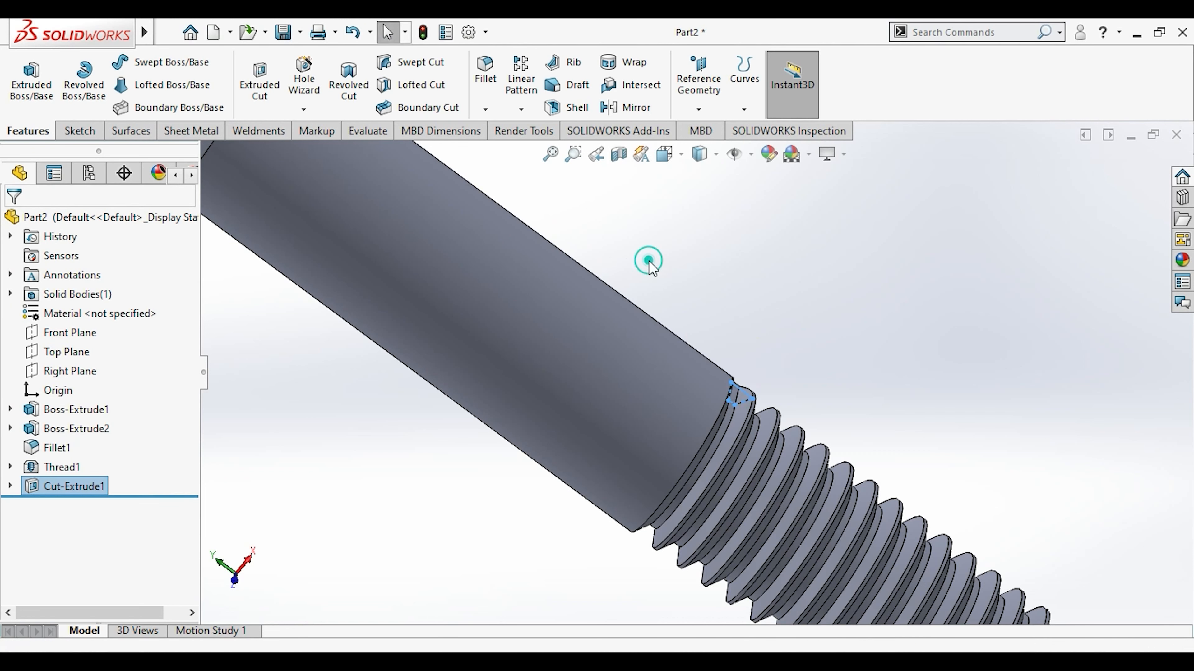
key("f")
middle_click_drag(677, 296, 673, 350)
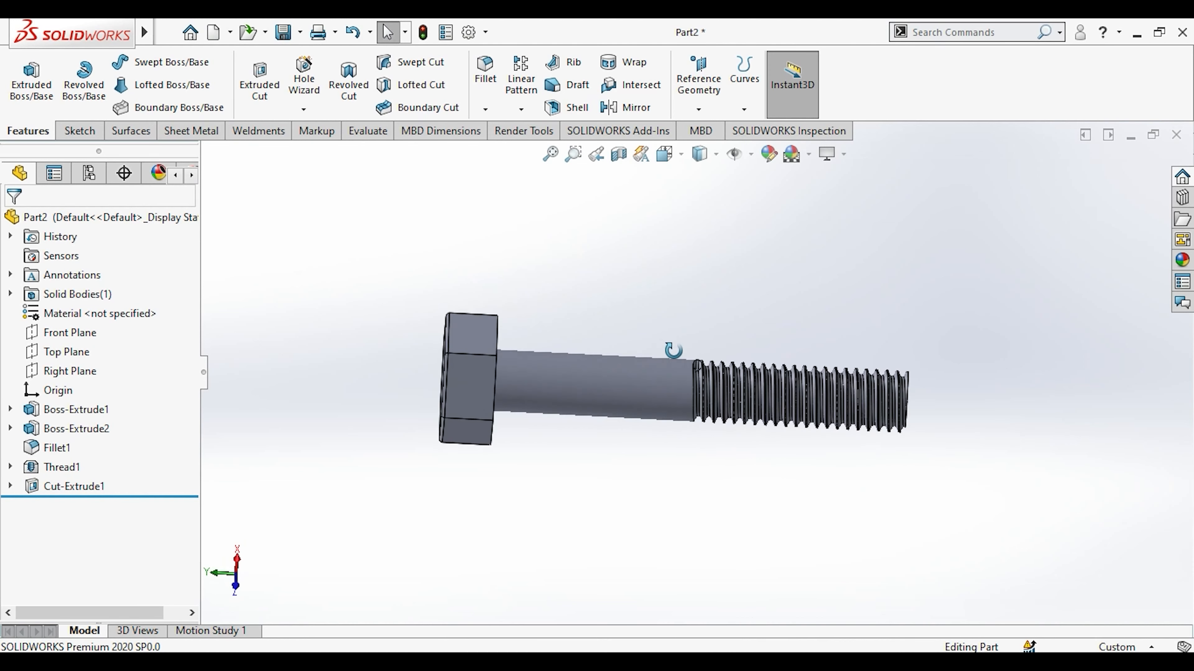
key("space")
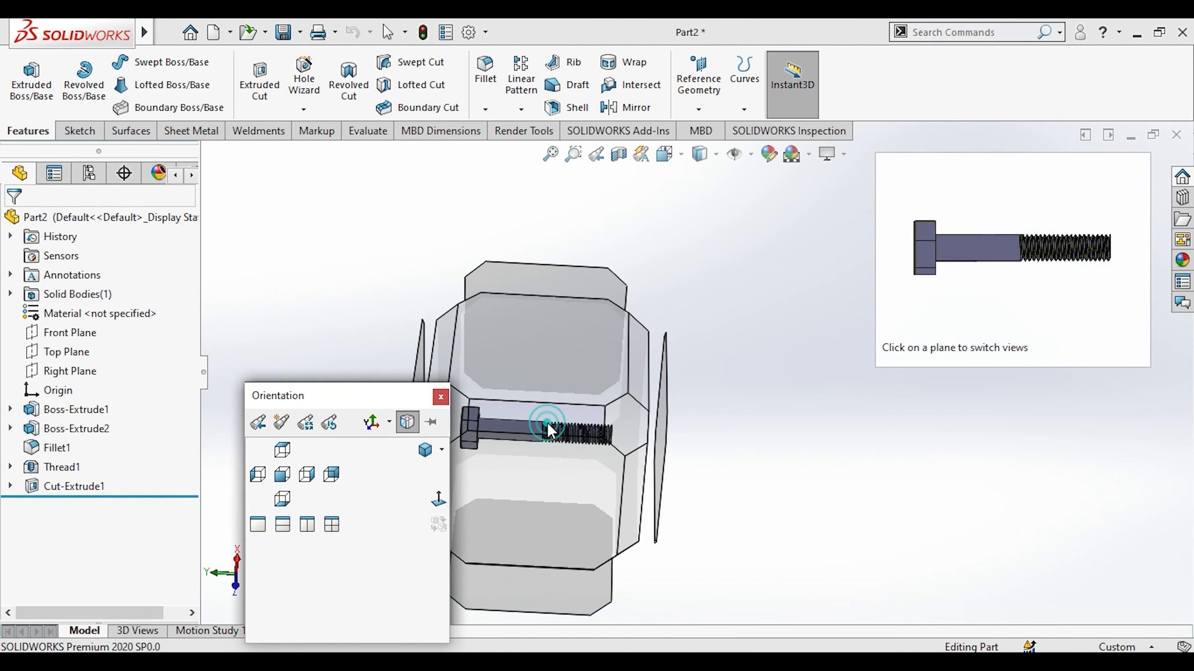
left_click(547, 428)
left_click(577, 453)
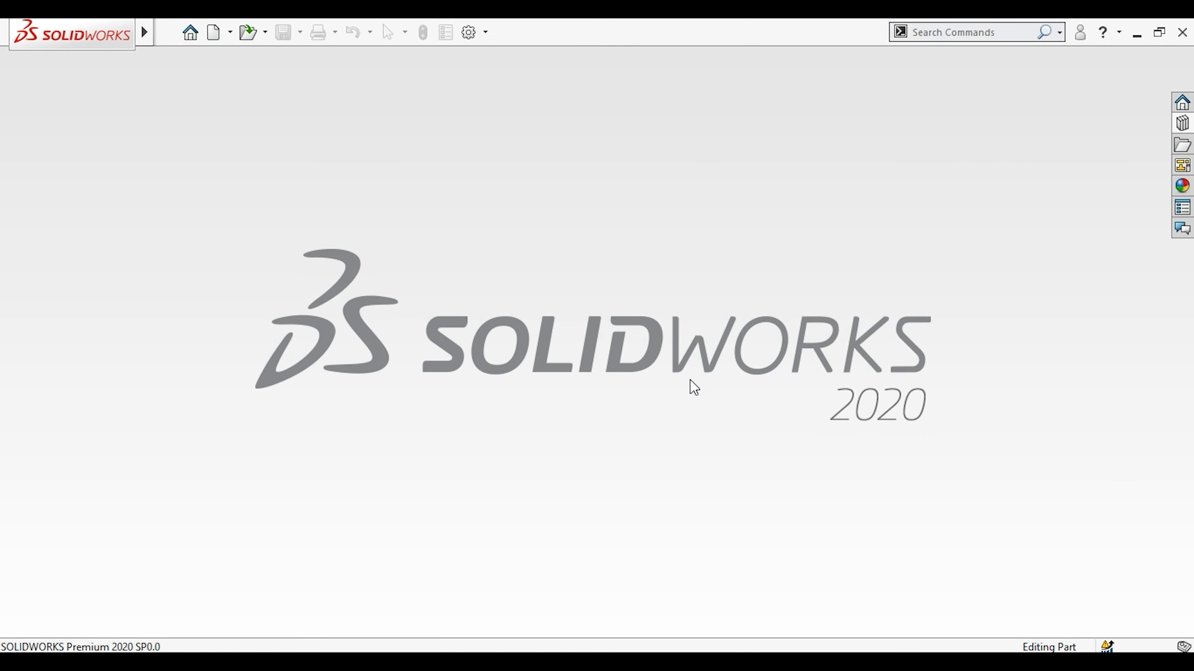
Create a new part and sketch a six-sided inscribed-circle polygon about 55 mm across flats, centred on the origin of the Top Plane.
key("ctrl+n")
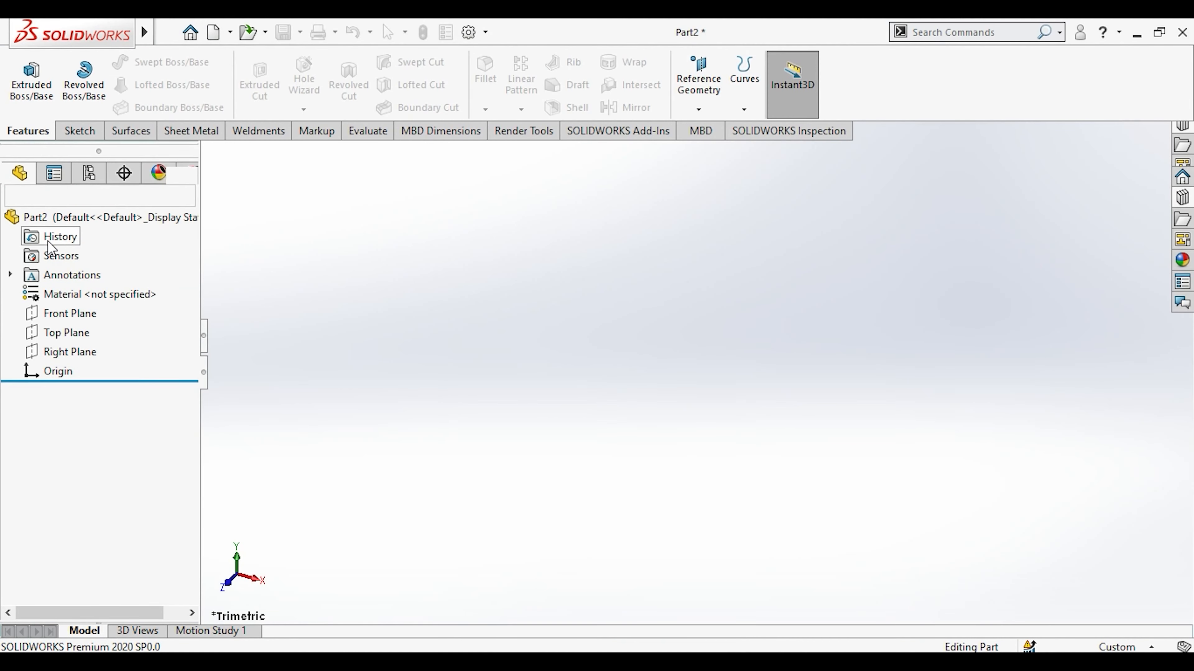
left_click(64, 334)
left_click(77, 305)
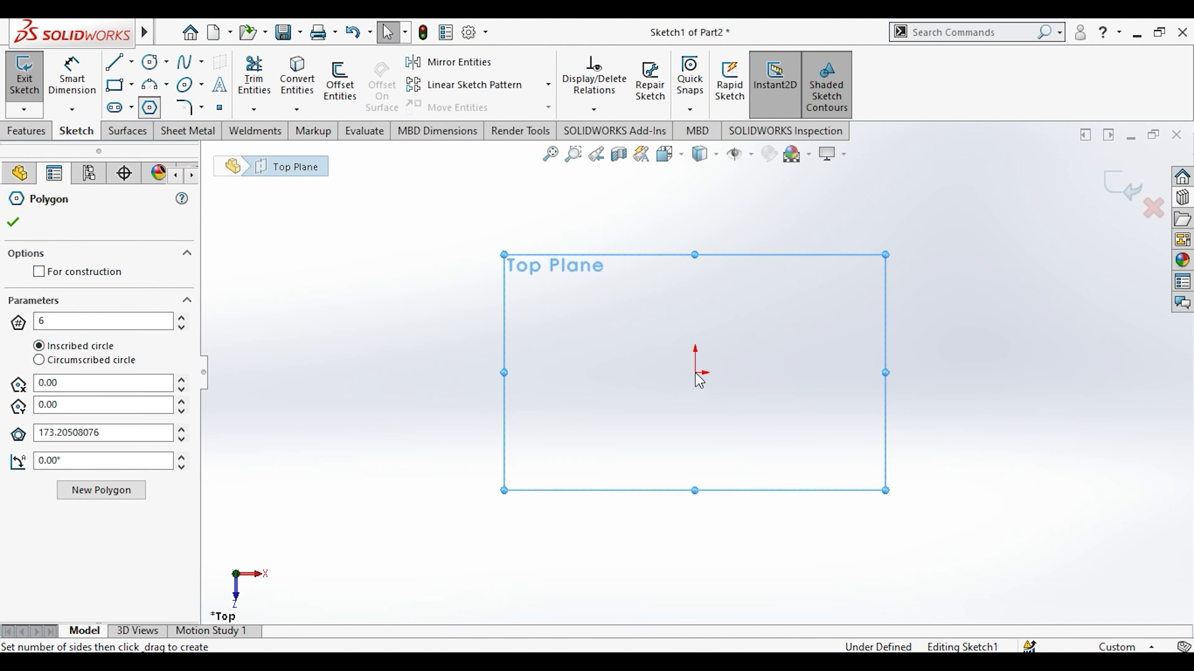
left_click_drag(695, 373, 700, 305)
key("Escape")
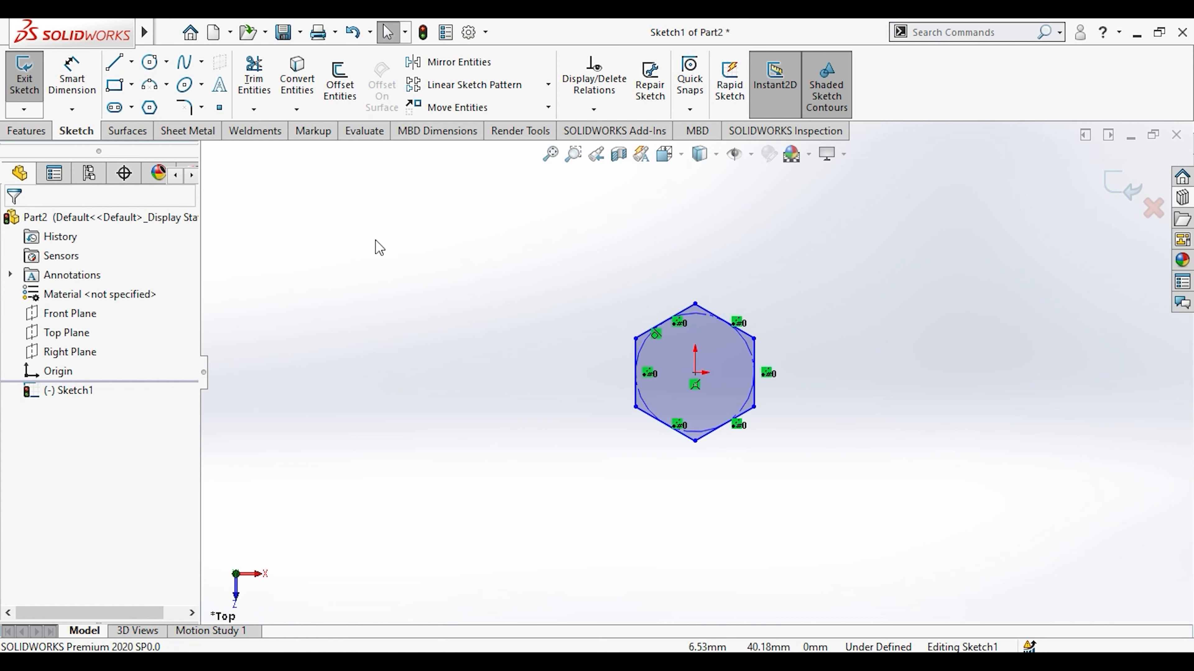
Add a vertical relation between the hexagon's upper vertex and its centre point.
left_click(697, 382)
left_click(695, 374, "ctrl")
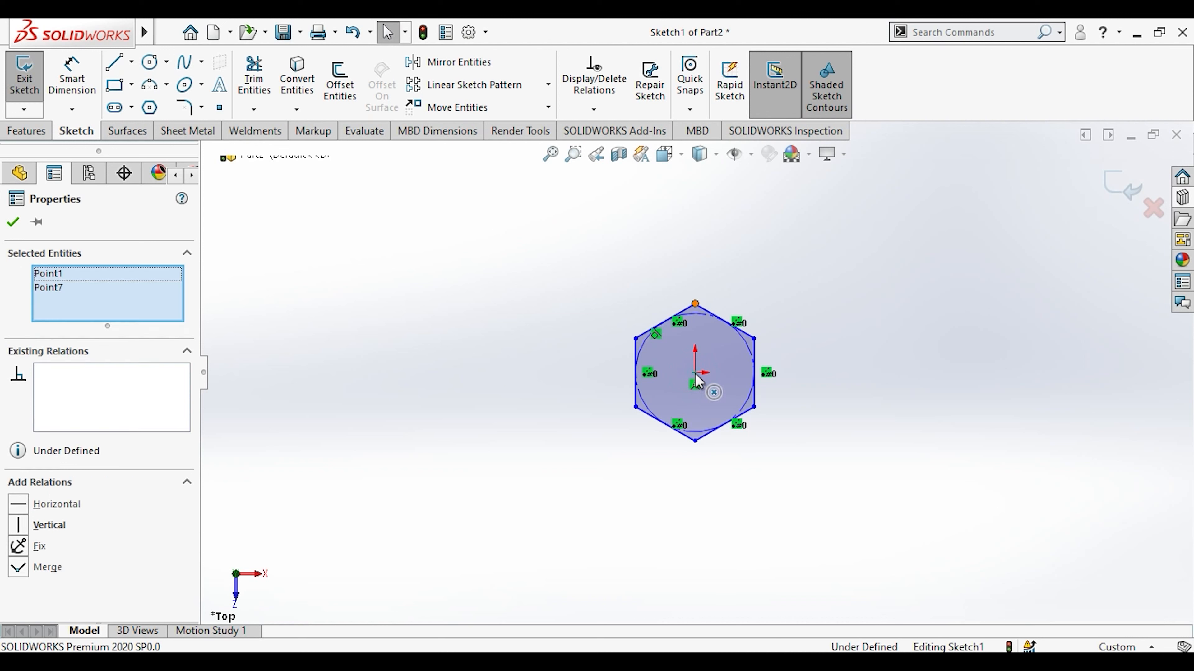
left_click(695, 374, "ctrl")
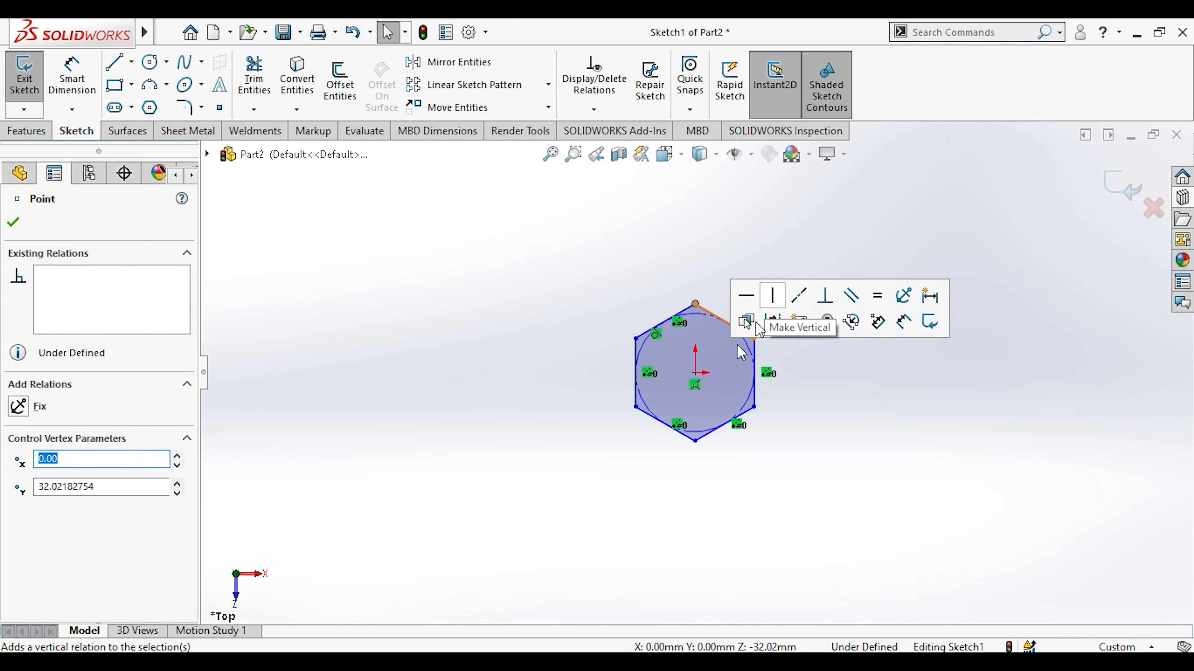
left_click(694, 375, "ctrl")
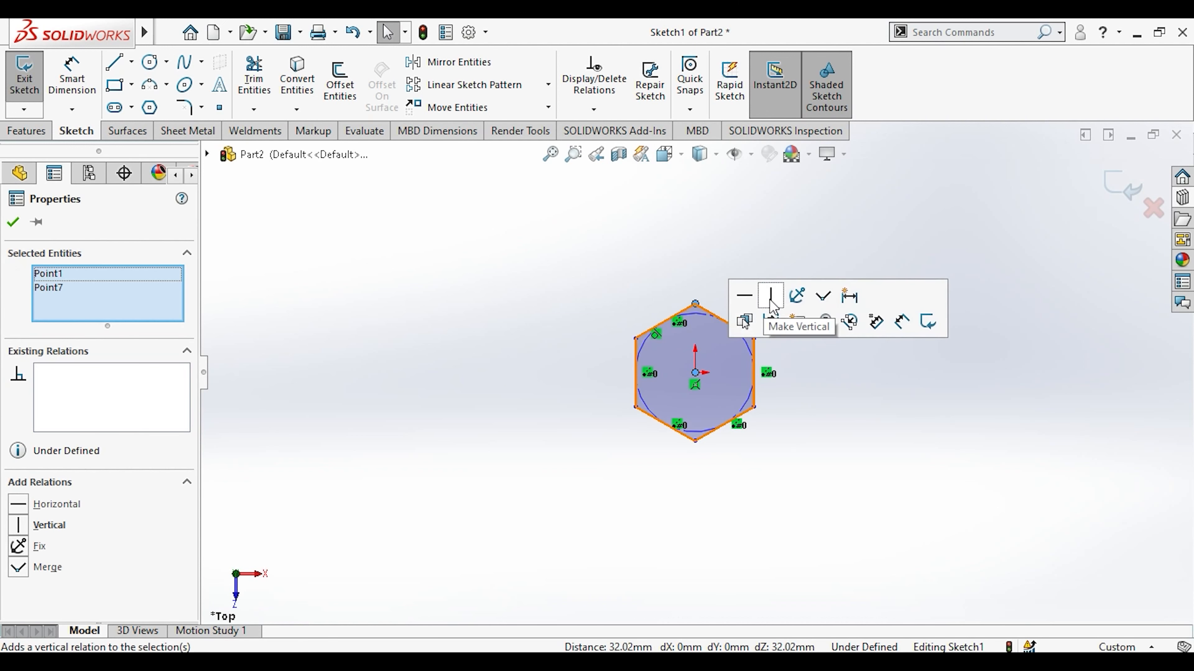
left_click(770, 300)
left_click(839, 402)
Dimension the distance between the hexagon's two vertical sides as 10 mm.
left_click(74, 77)
left_click(637, 365)
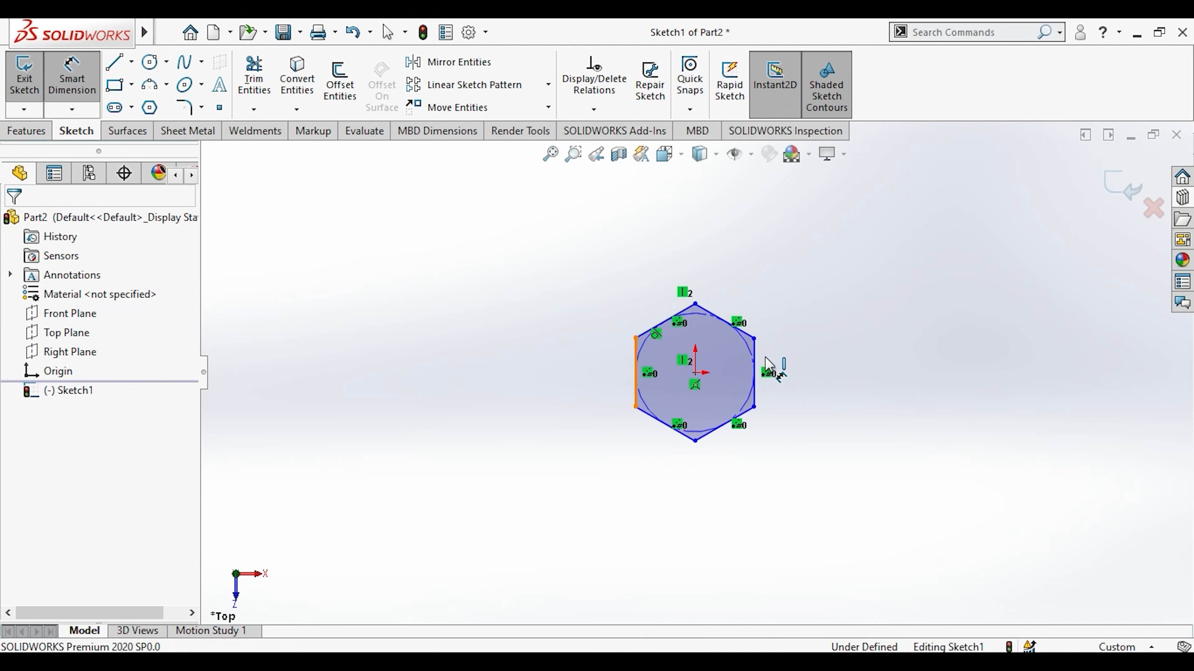
left_click(754, 371)
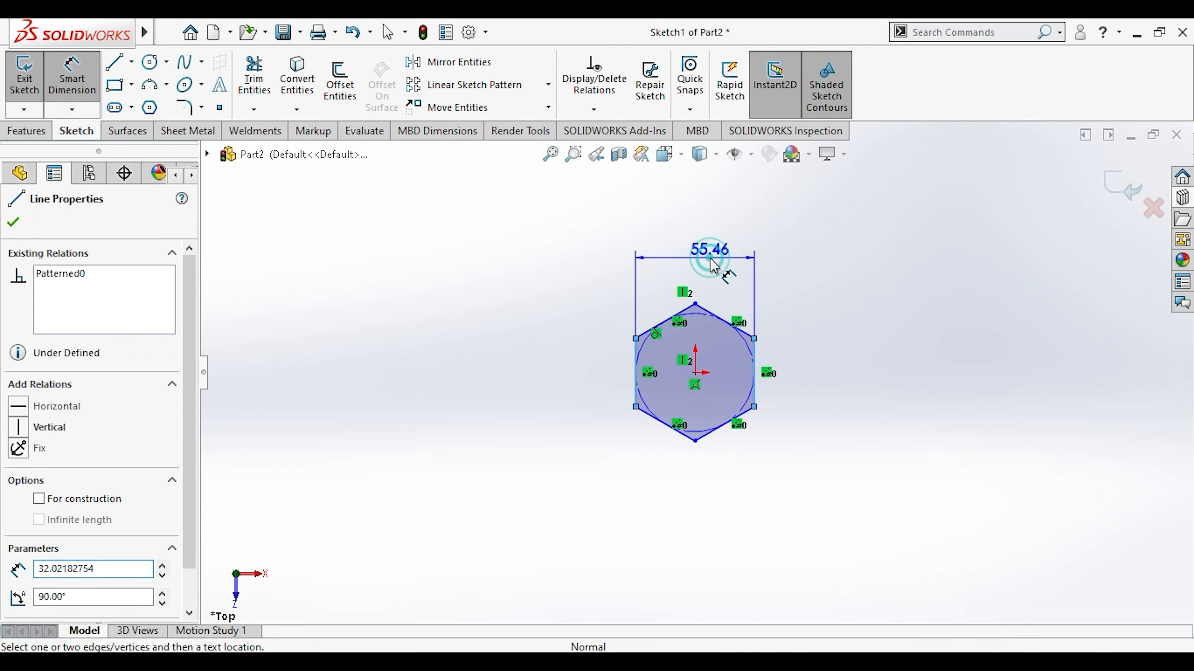
left_click(714, 264)
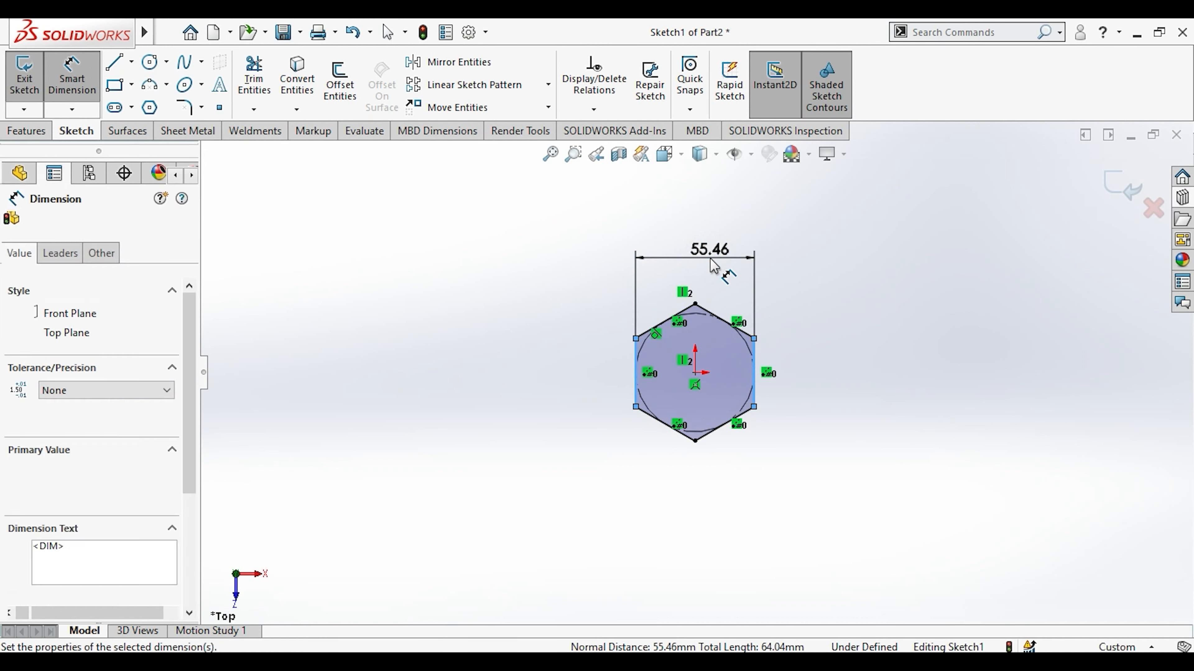
type("10")
key("Return")
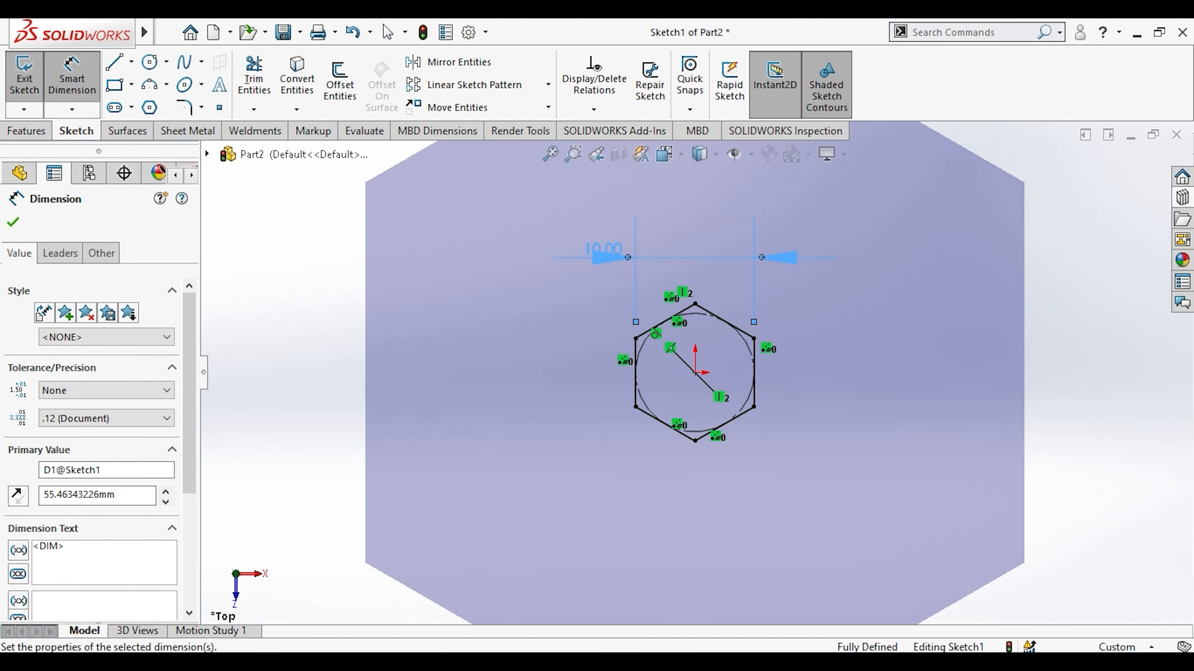
left_click(653, 267)
key("Escape")
Extrude the hexagon 3.2 mm with a Mid Plane end condition.
left_click(26, 122)
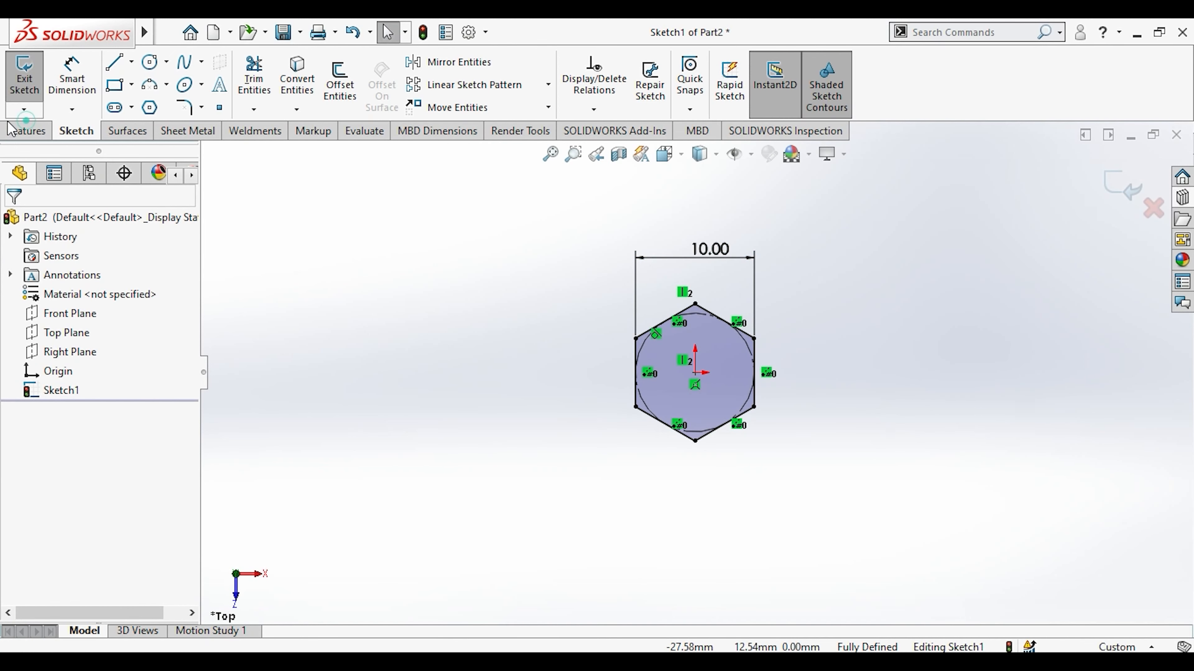
left_click(26, 85)
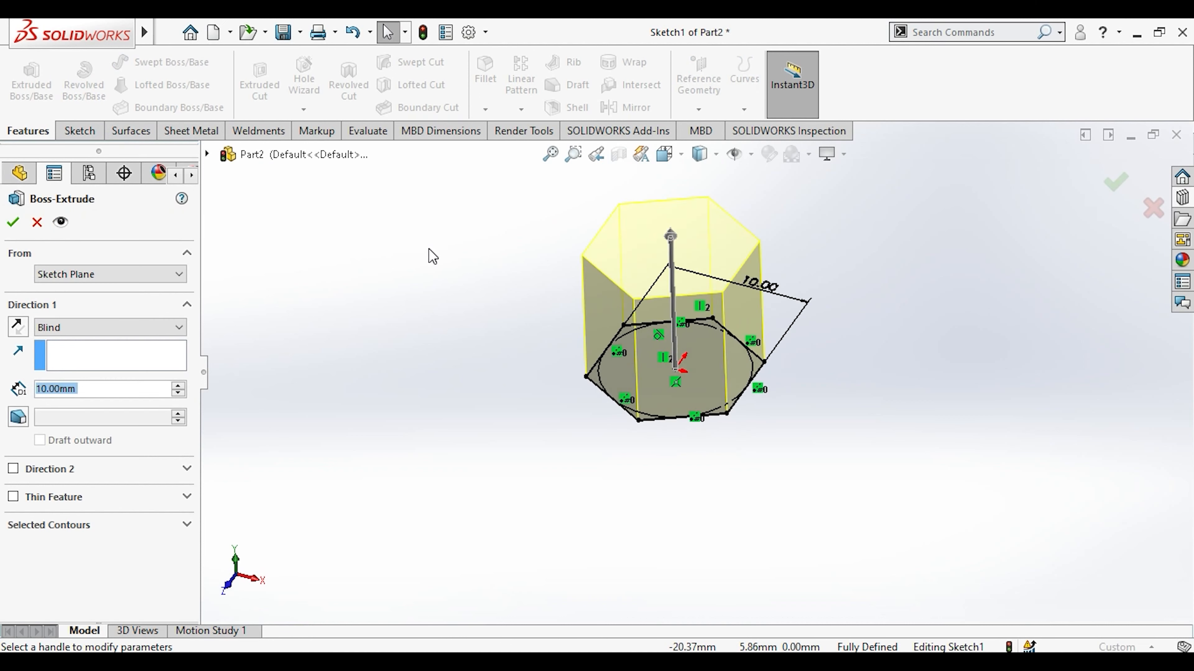
left_click(62, 328)
left_click(56, 400)
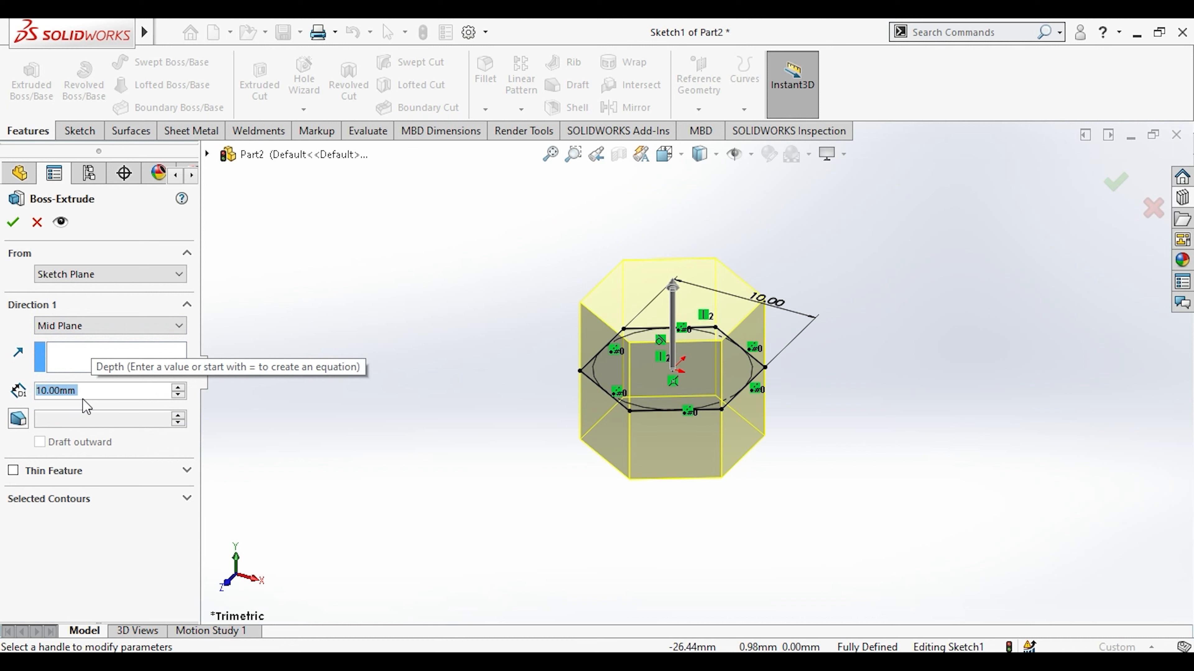
type("3.2")
key("Return")
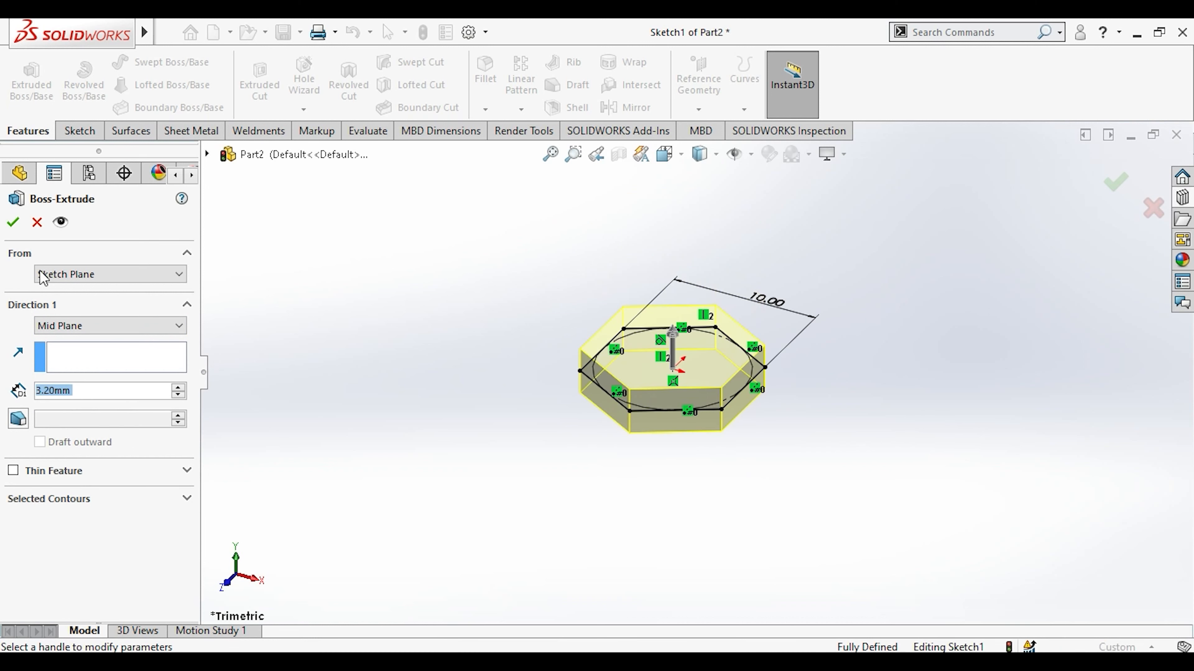
left_click(18, 225)
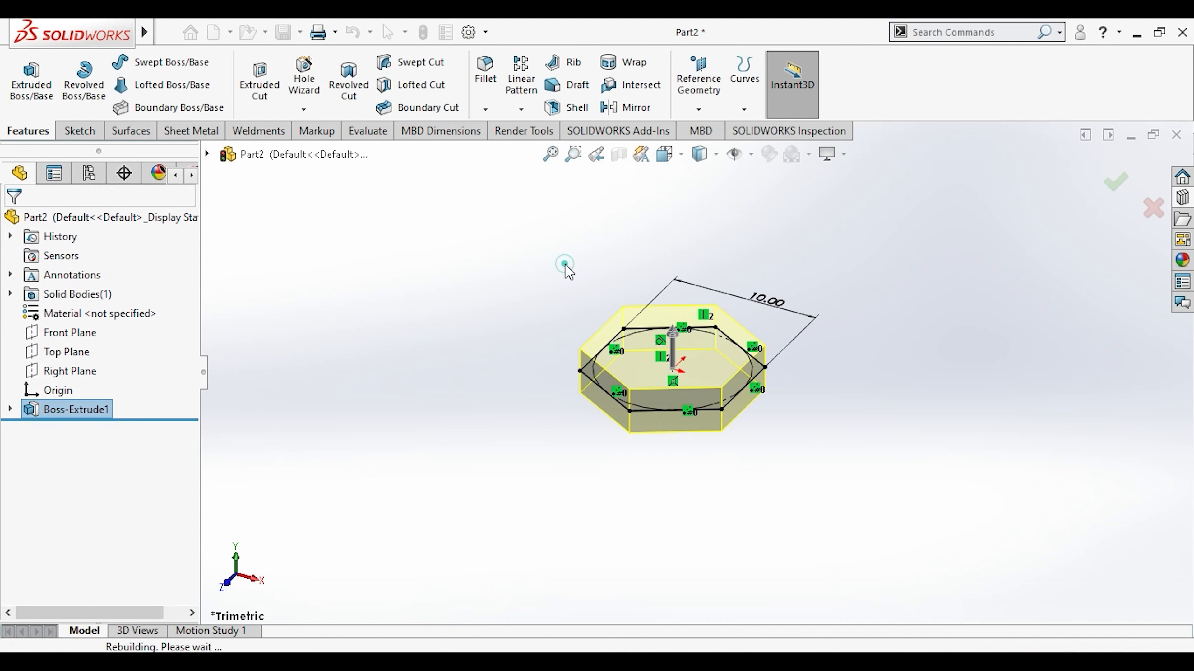
Reopen the extruded hexagon's sketch and draw a circle about 4.6 mm in diameter centred on the origin.
middle_click_drag(565, 266, 566, 437)
key("space")
left_click(552, 400)
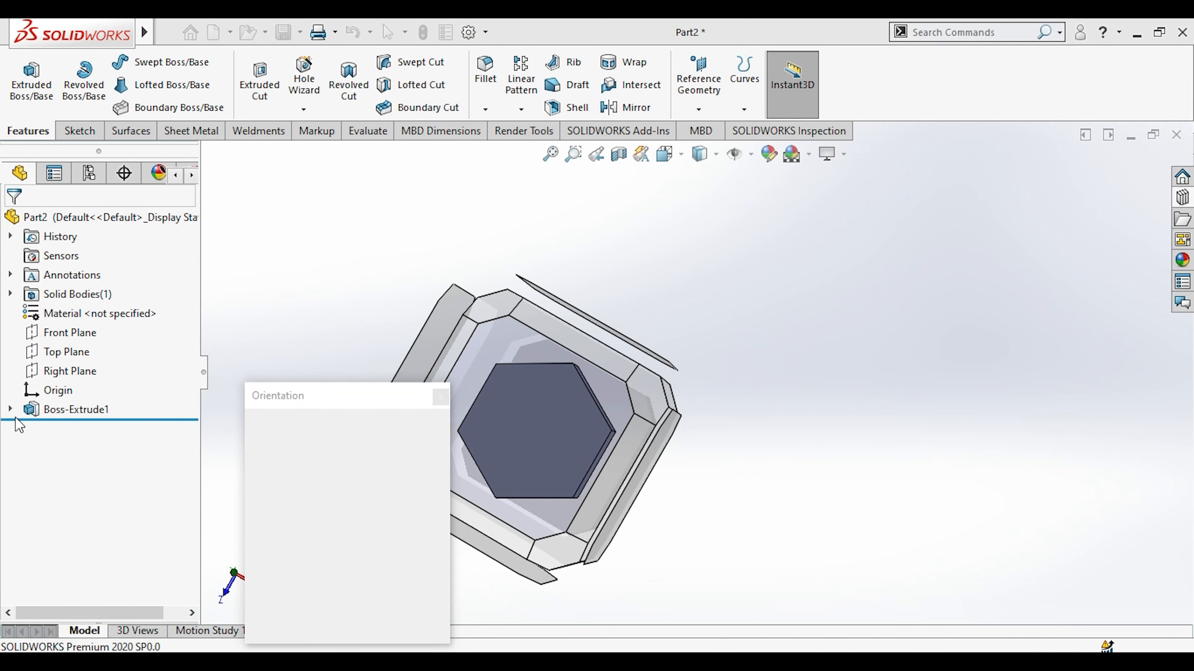
left_click(10, 409)
left_click(80, 428)
left_click(71, 370)
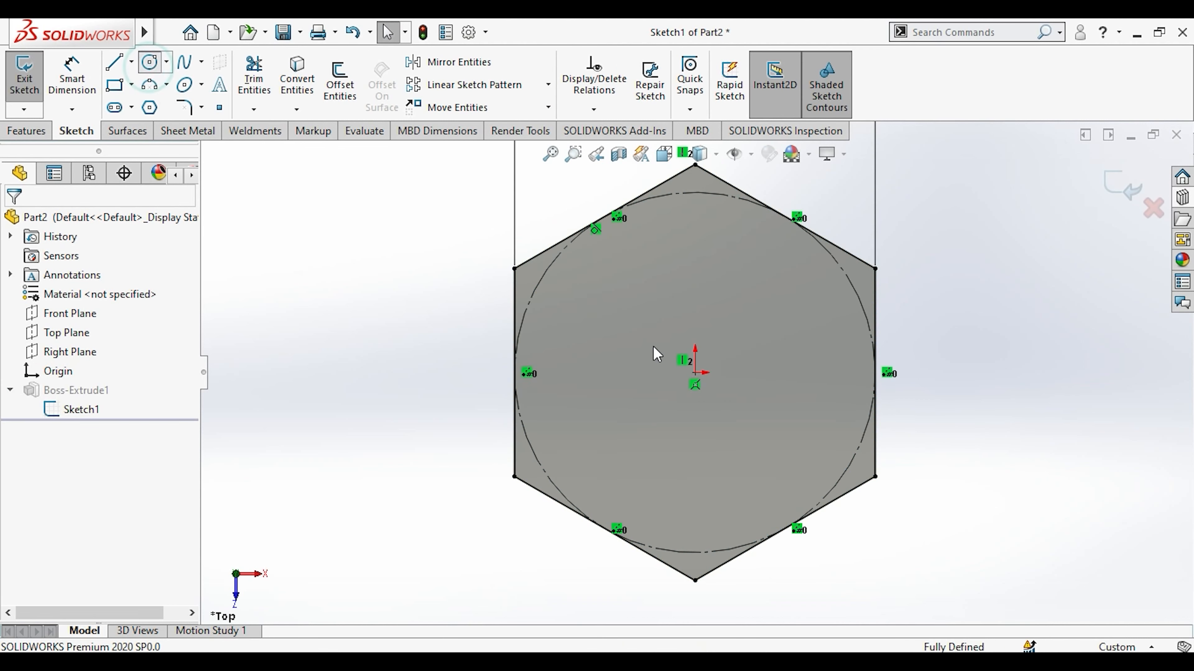
left_click(695, 373)
left_click(755, 428)
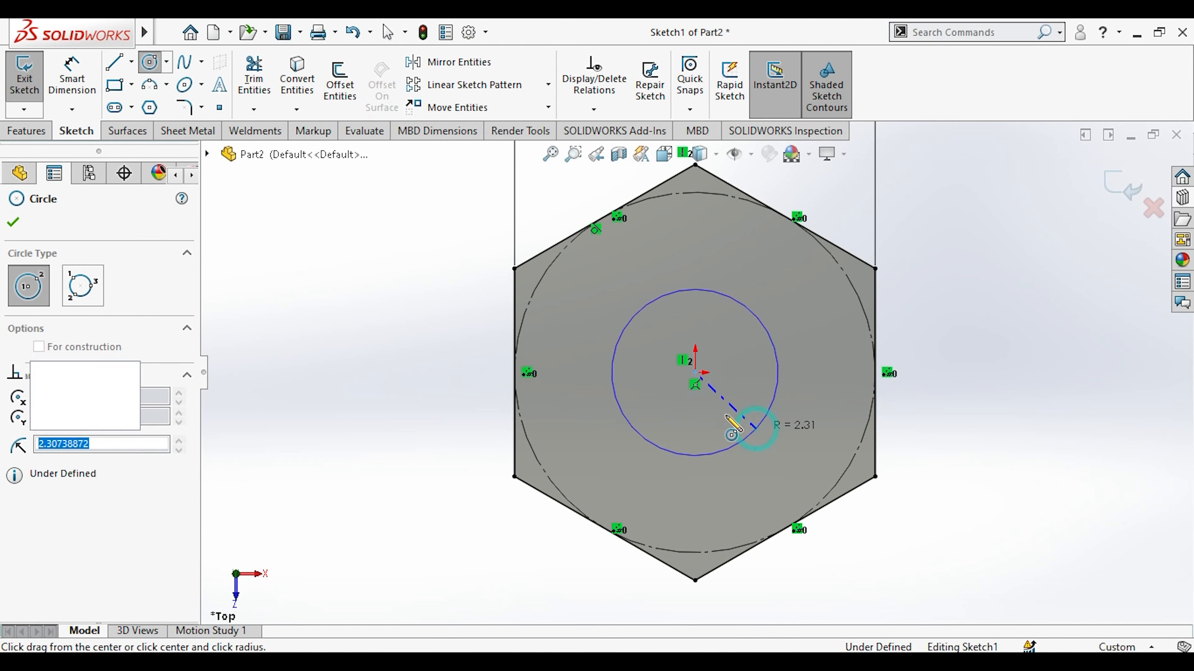
key("Escape")
Dimension the central circle's diameter as 6 mm and exit the sketch to rebuild the nut with a bore.
left_click(71, 75)
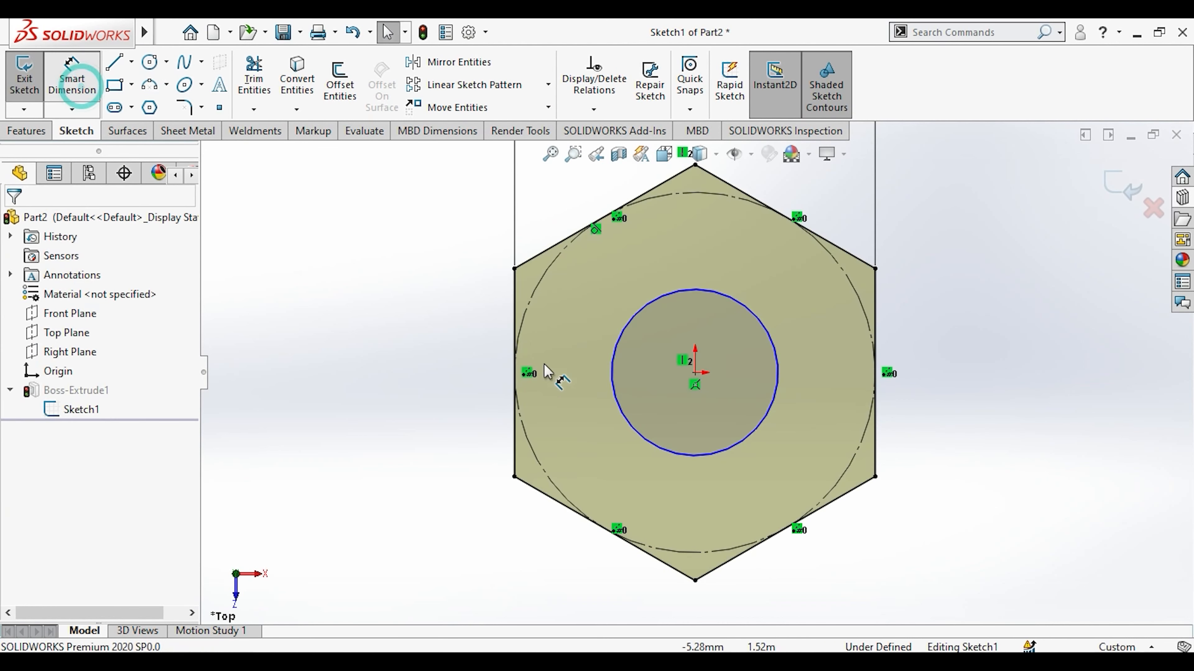
left_click(391, 379)
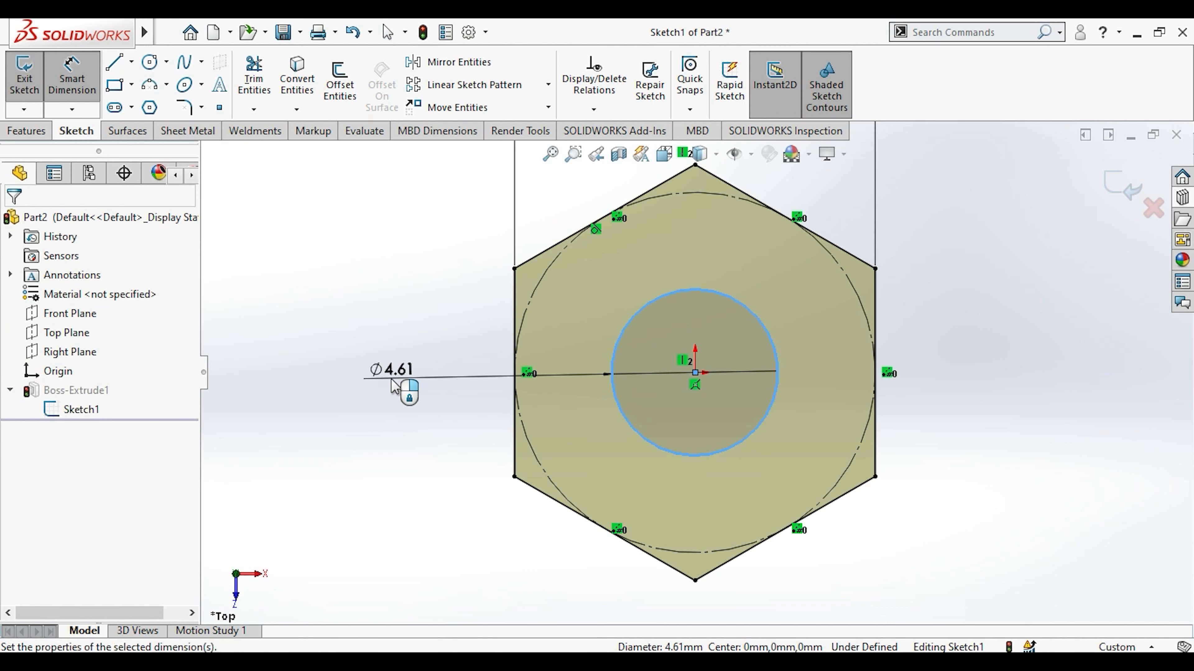
left_click(391, 379)
key("Return")
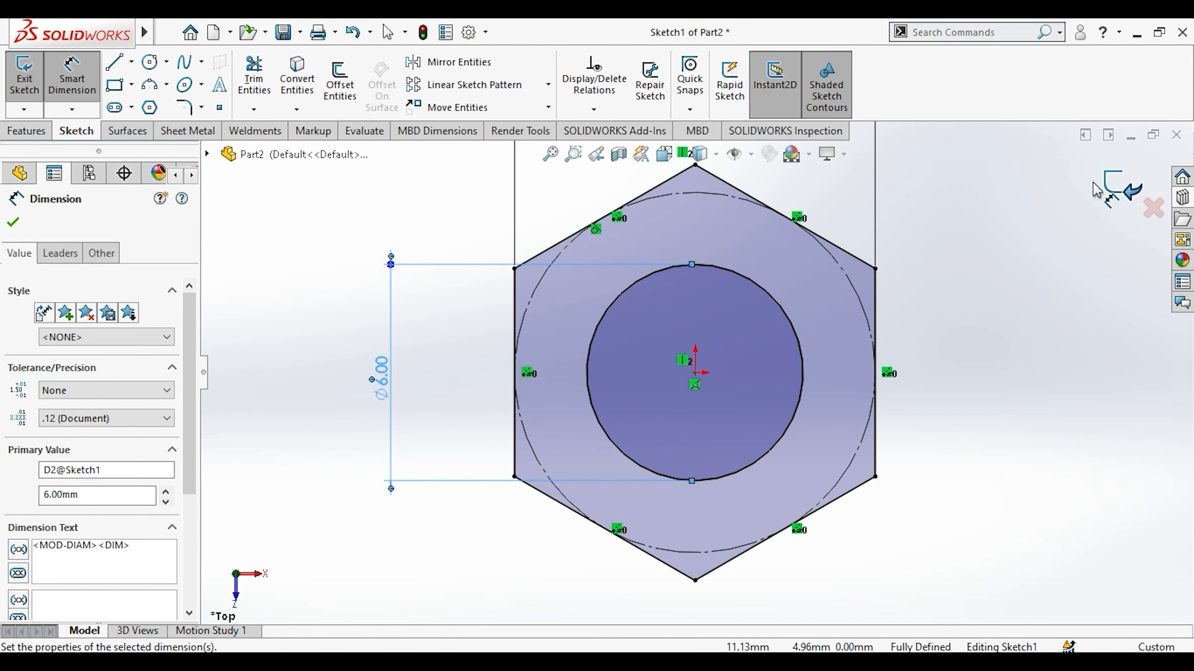
left_click(1098, 188)
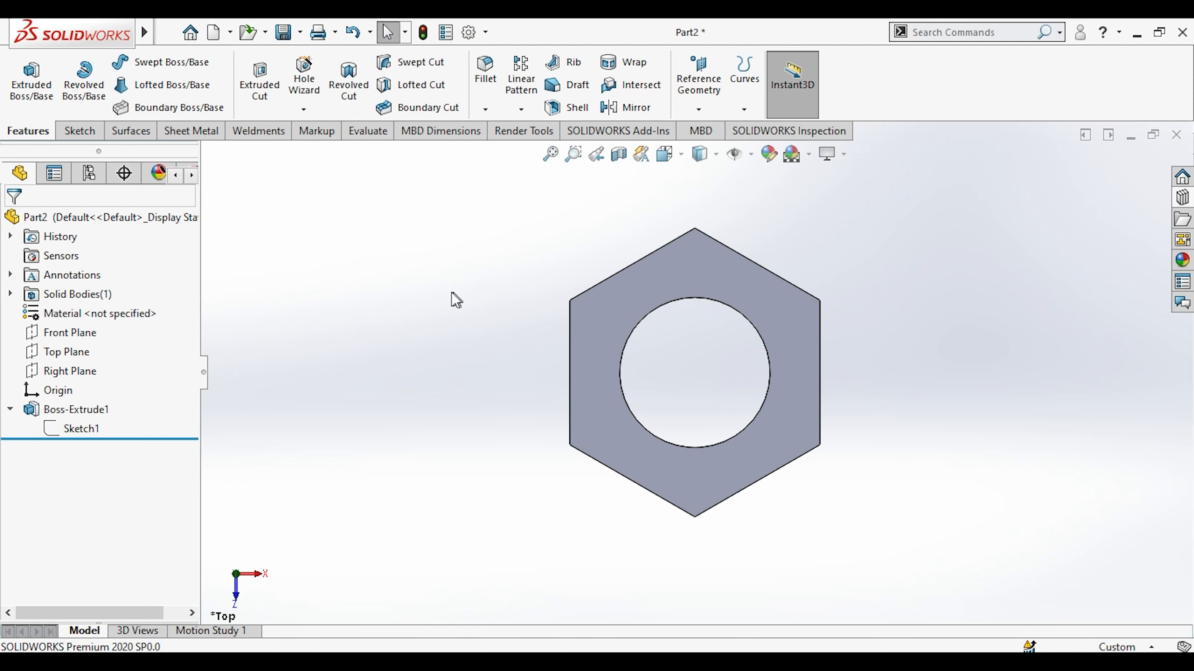
middle_click_drag(384, 295, 601, 399)
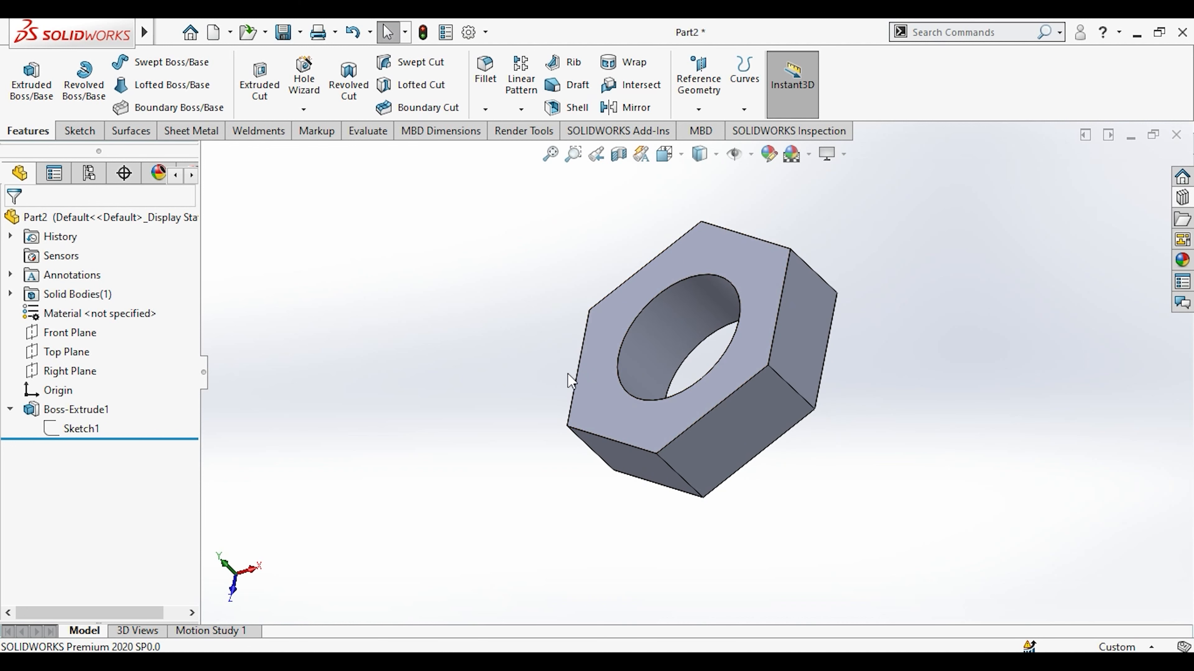
left_click(463, 355)
left_click(305, 109)
left_click(320, 169)
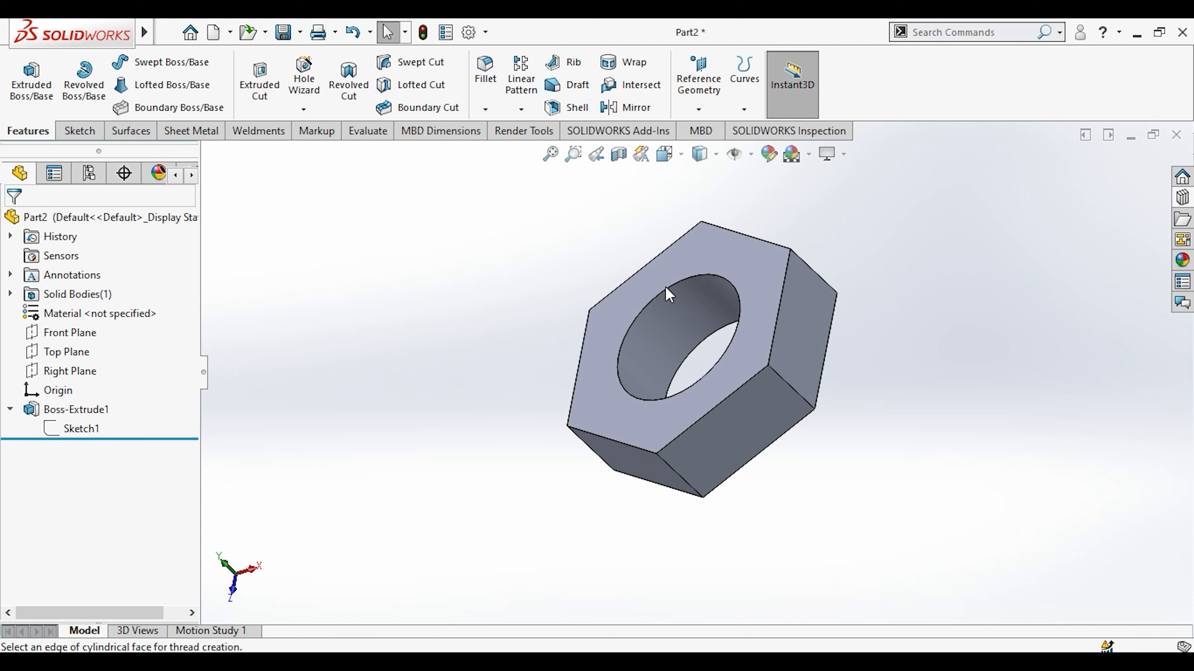
left_click(705, 365)
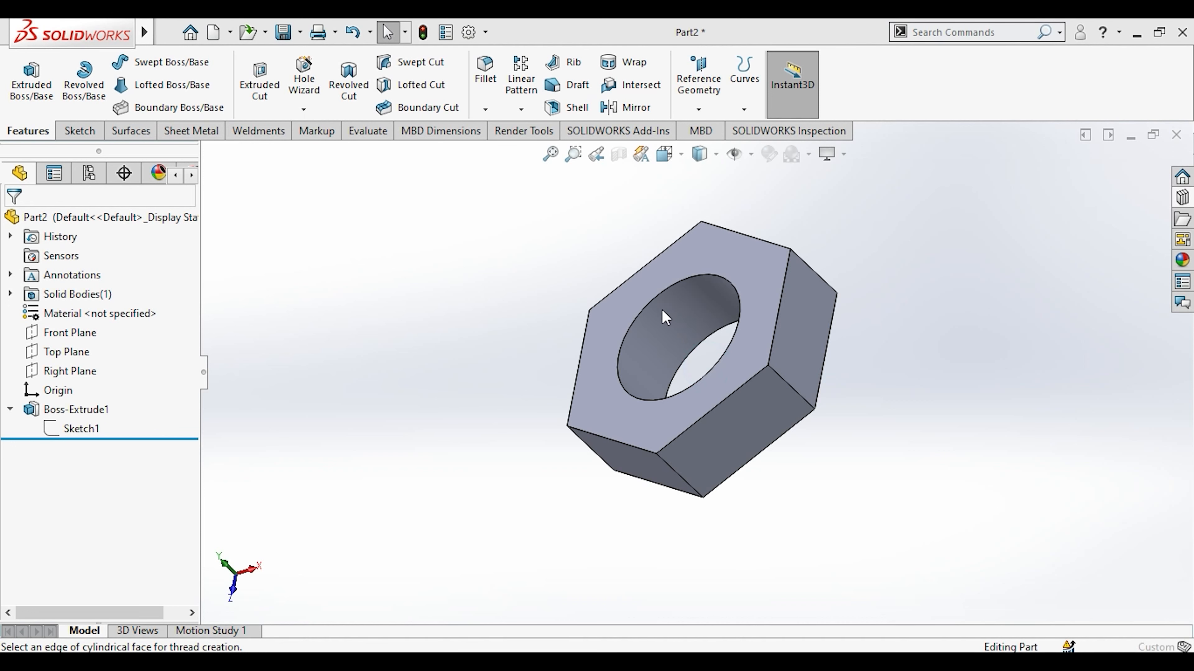
left_click(1146, 211)
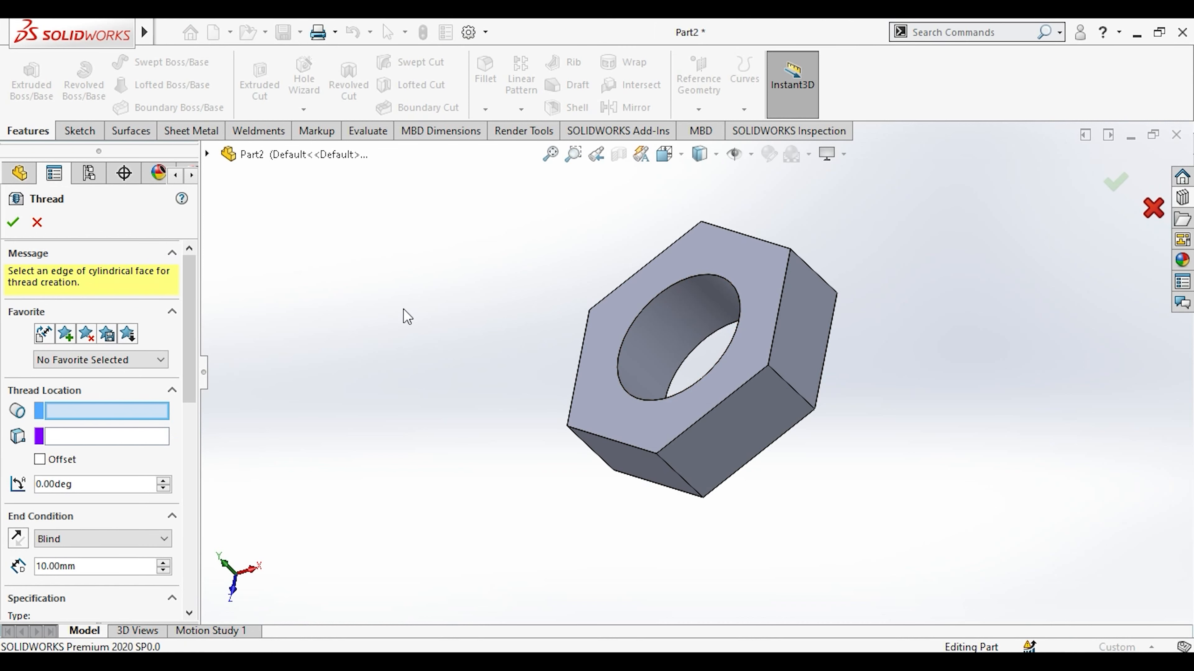
left_click(485, 110)
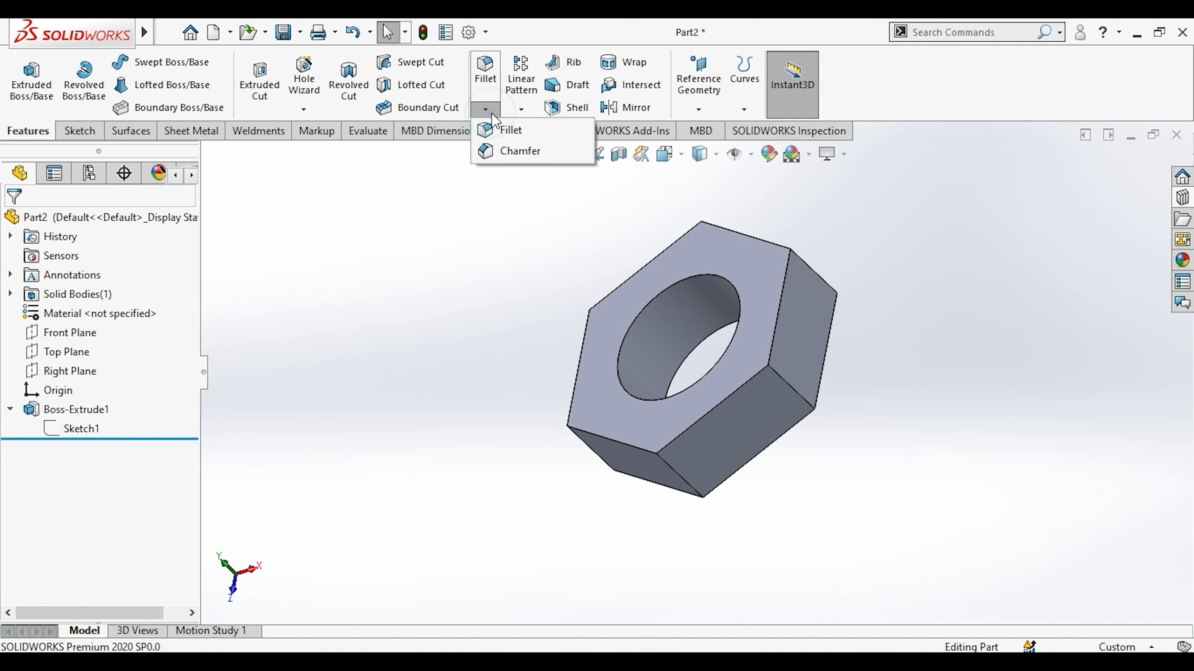
left_click(495, 149)
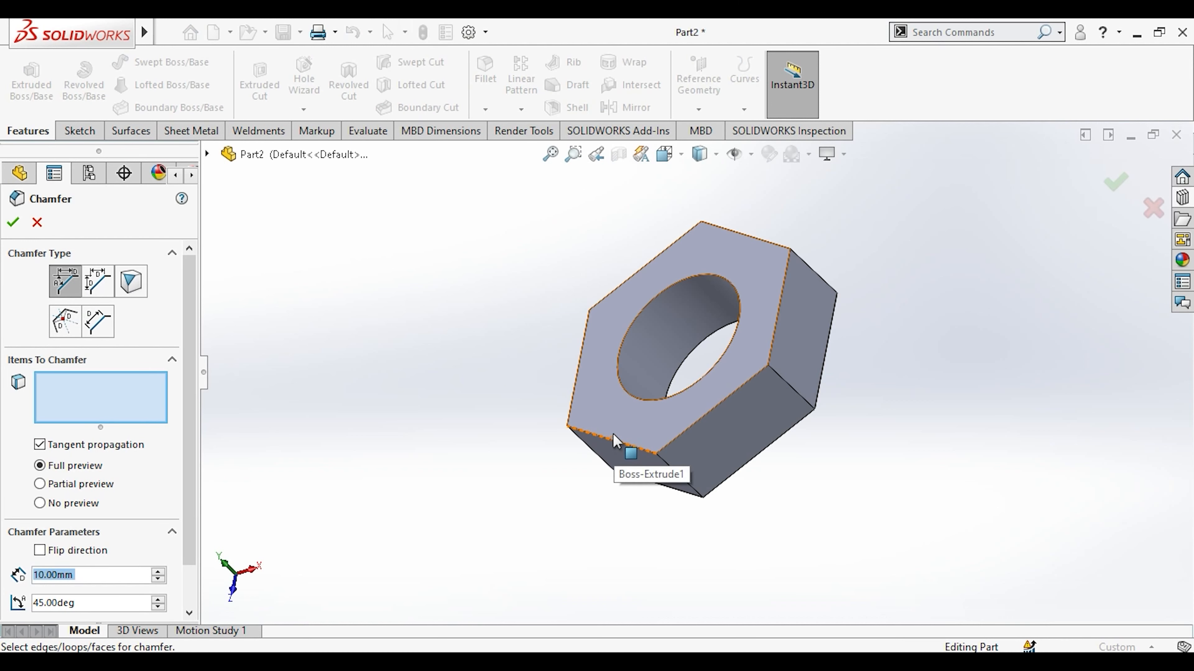
middle_click_drag(499, 317, 528, 372)
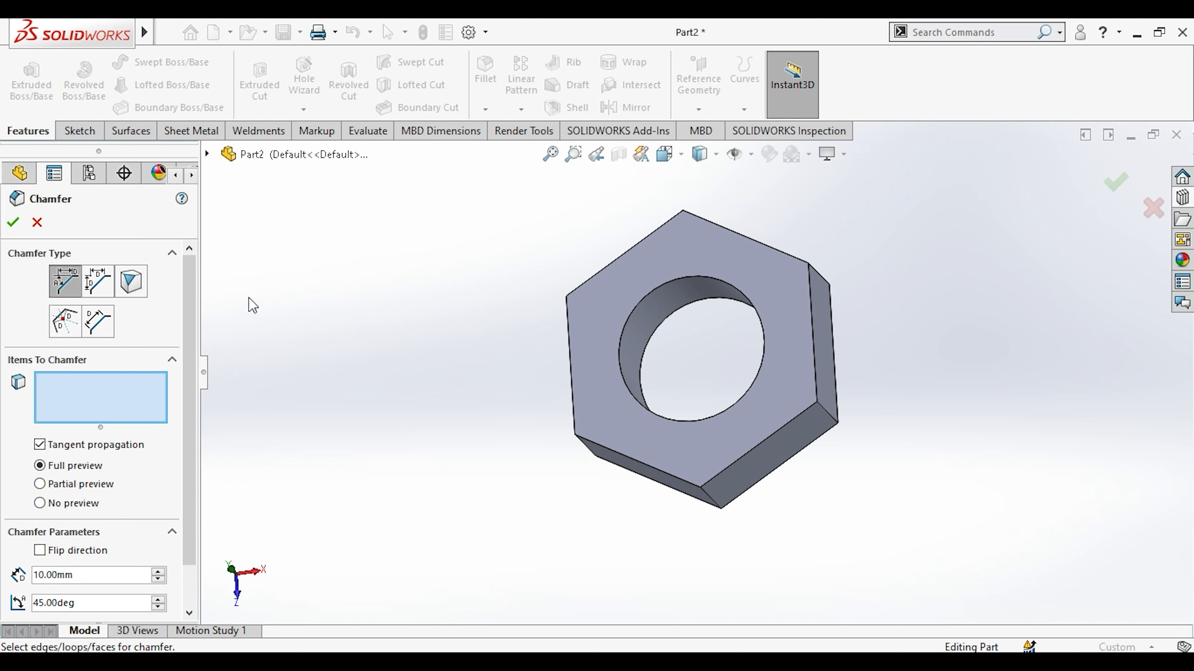
left_click(37, 222)
Start a sketch on the nut's upper hexagonal face and draw a circle about 9.2 mm in diameter centred on the origin.
key("space")
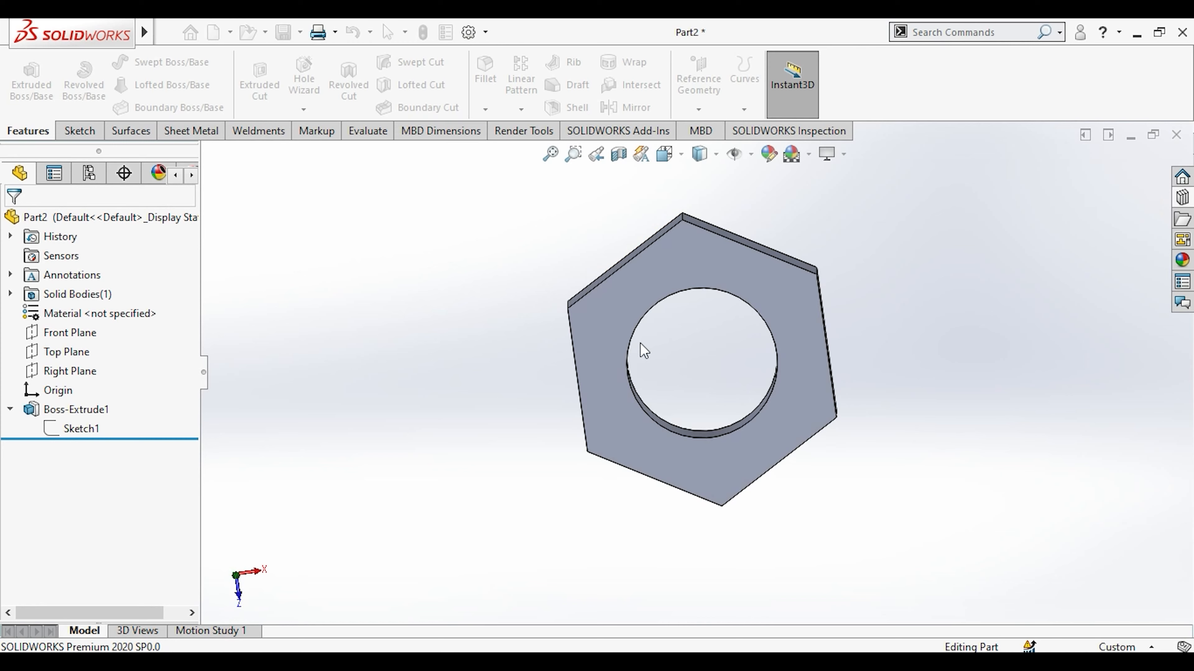
left_click(574, 406)
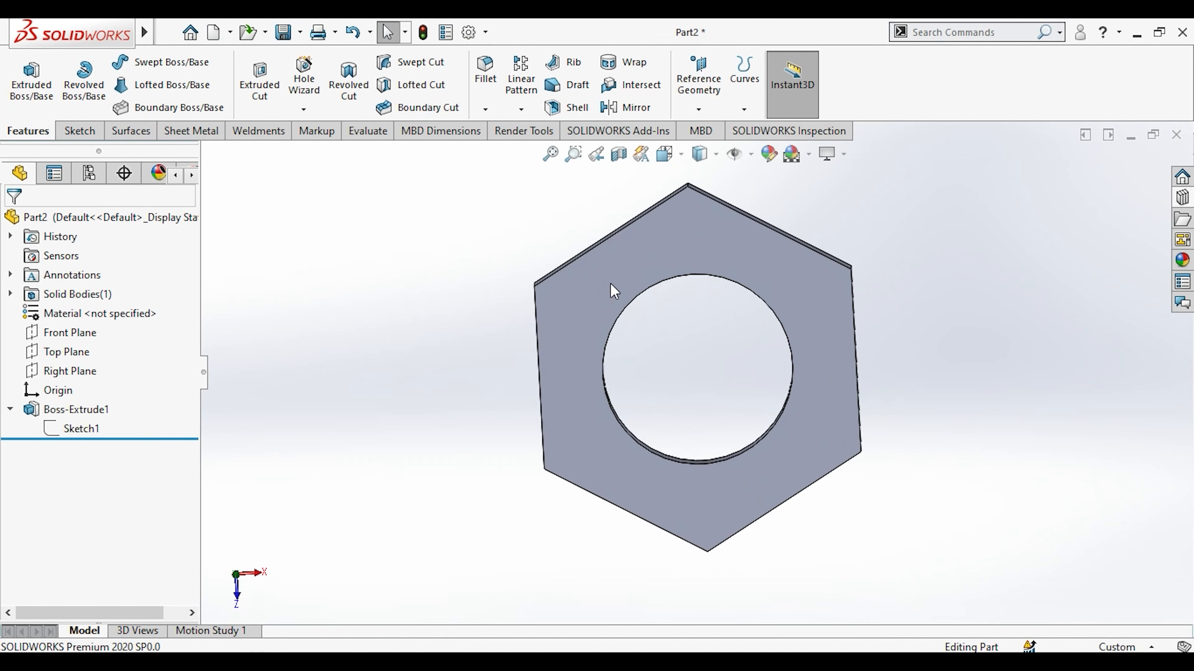
left_click(609, 279)
left_click(680, 234)
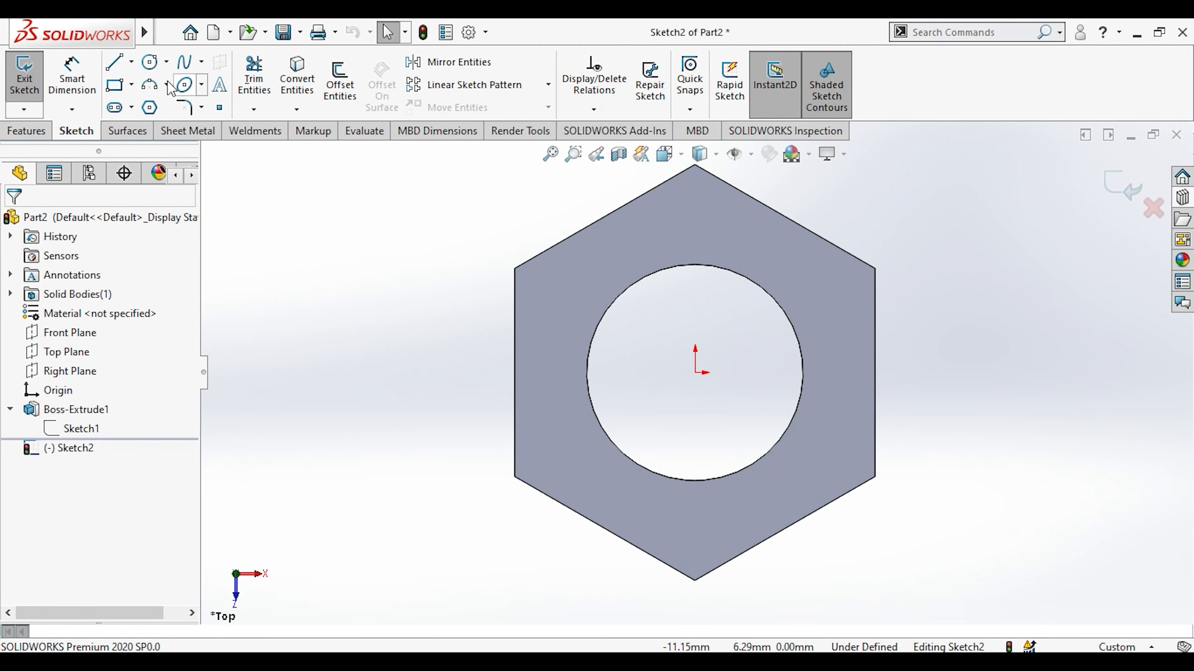
left_click(149, 63)
left_click(695, 372)
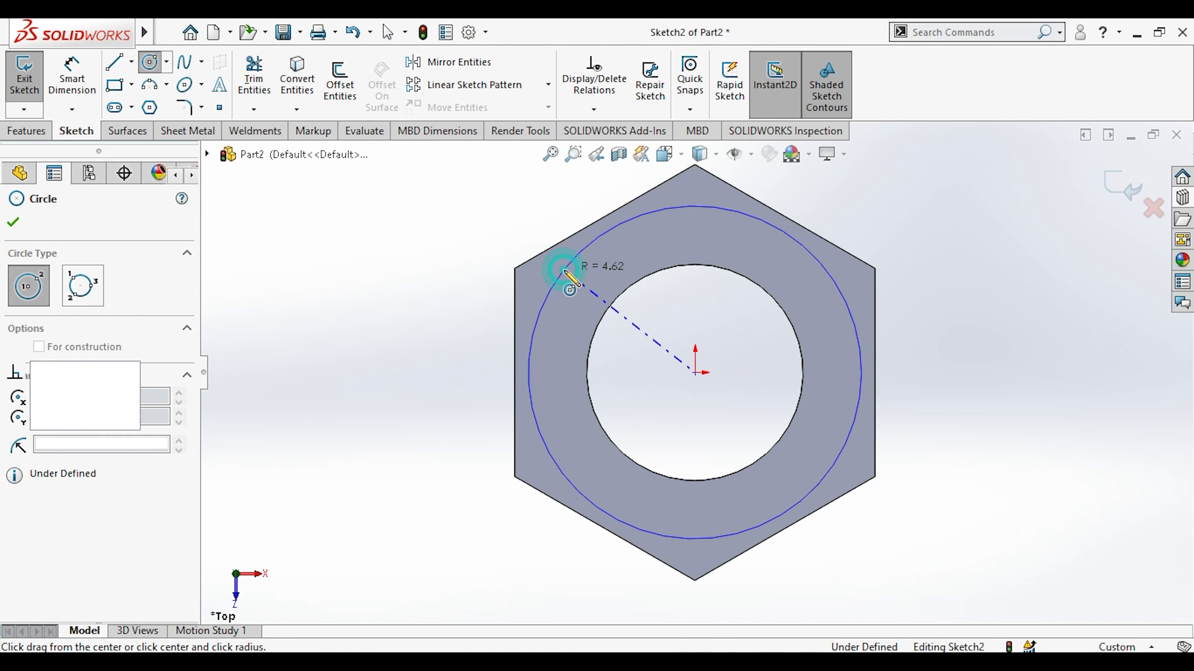
left_click(564, 272)
key("Escape")
Dimension the diameter of the circle on the nut's upper face as 9 mm.
left_click(71, 75)
left_click(541, 305)
left_click(457, 333)
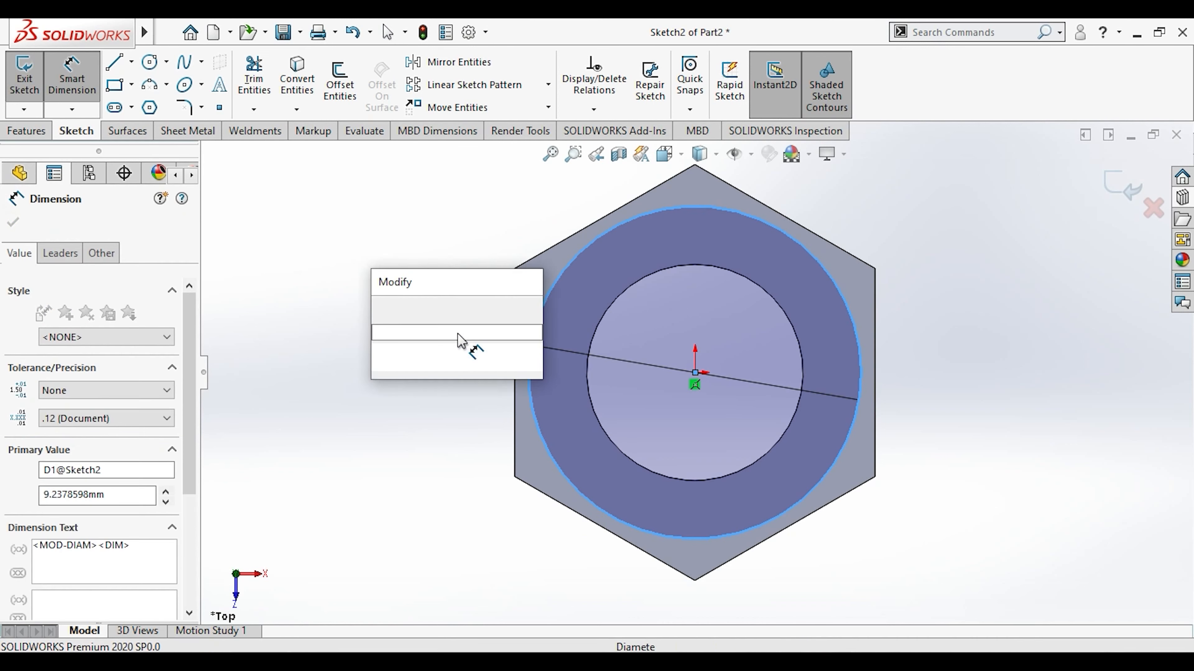
type("9")
key("Return")
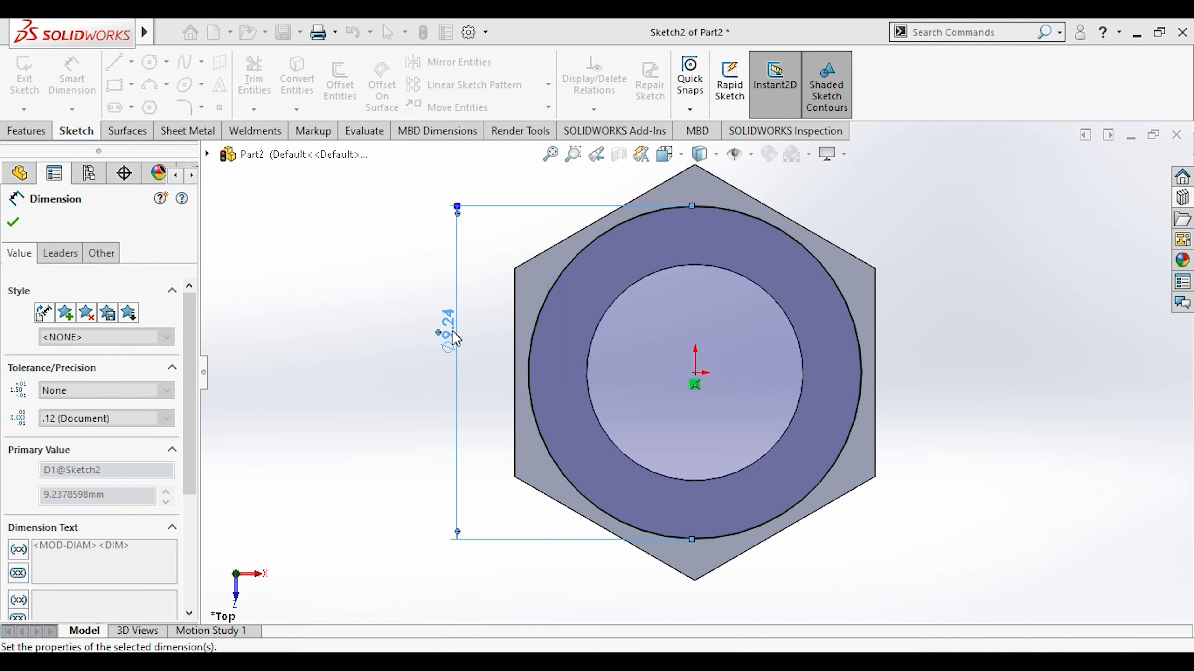
left_click(364, 313)
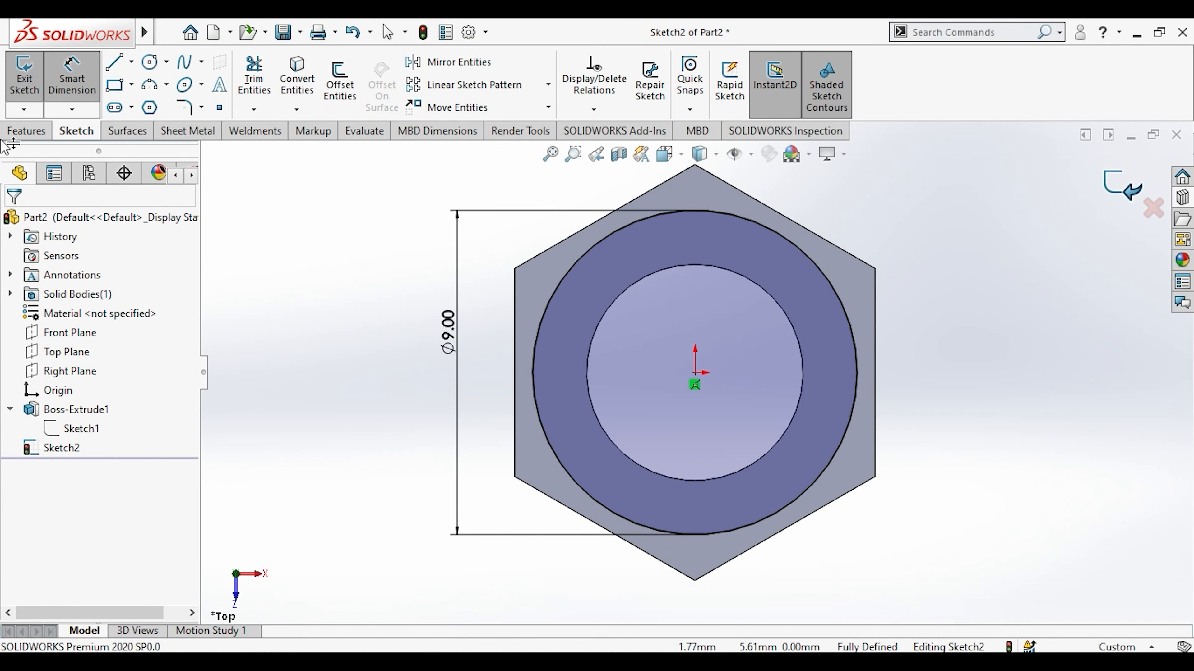
Cut-extrude the 9 mm circle Through All with the side to cut flipped and a 45° draft to bevel the nut's corners.
left_click(27, 131)
left_click(254, 89)
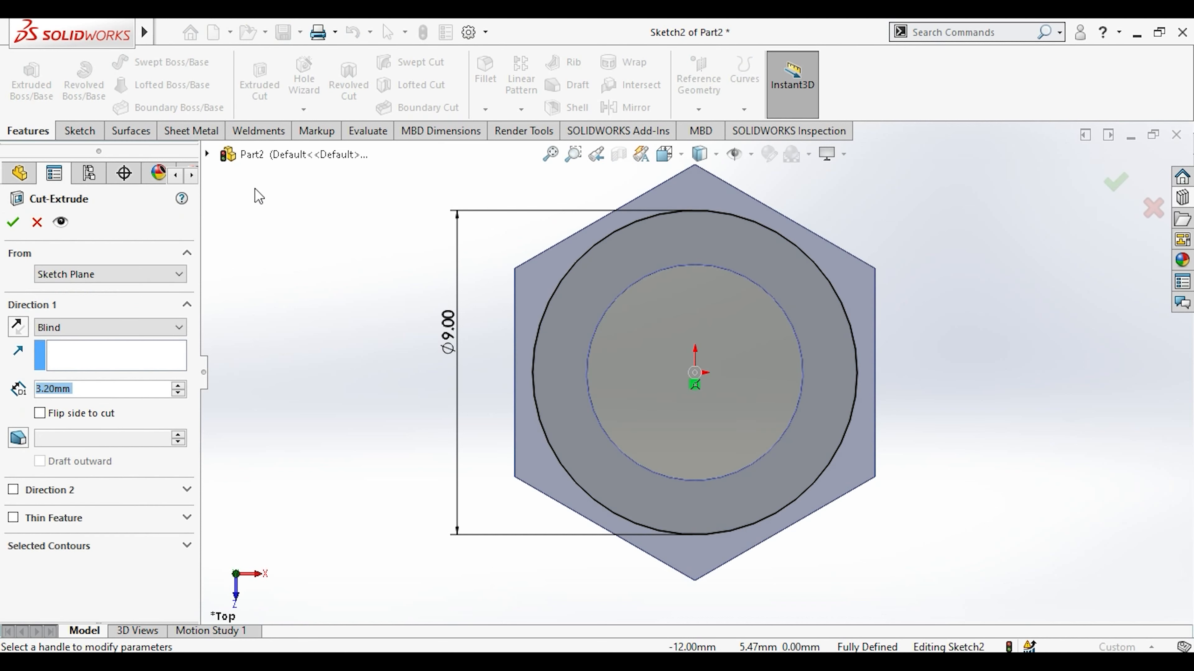
mouse_move(432, 381)
middle_mouse_down()
mouse_move(440, 400)
mouse_move(429, 382)
middle_mouse_up()
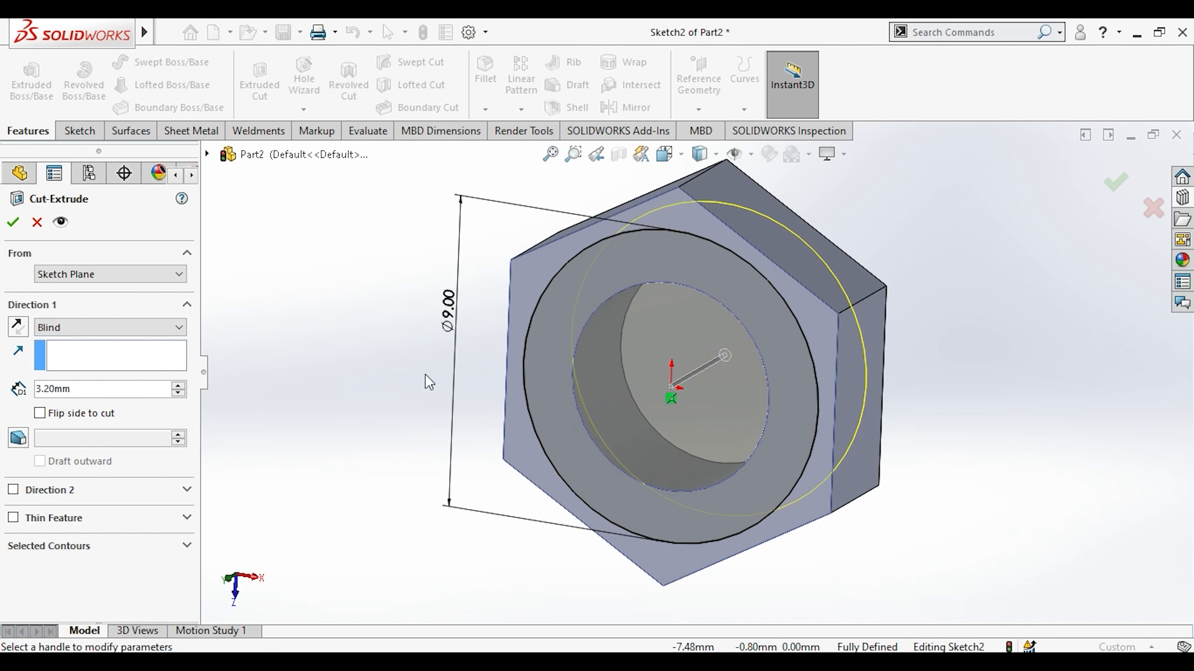
left_click(38, 411)
left_click(70, 438)
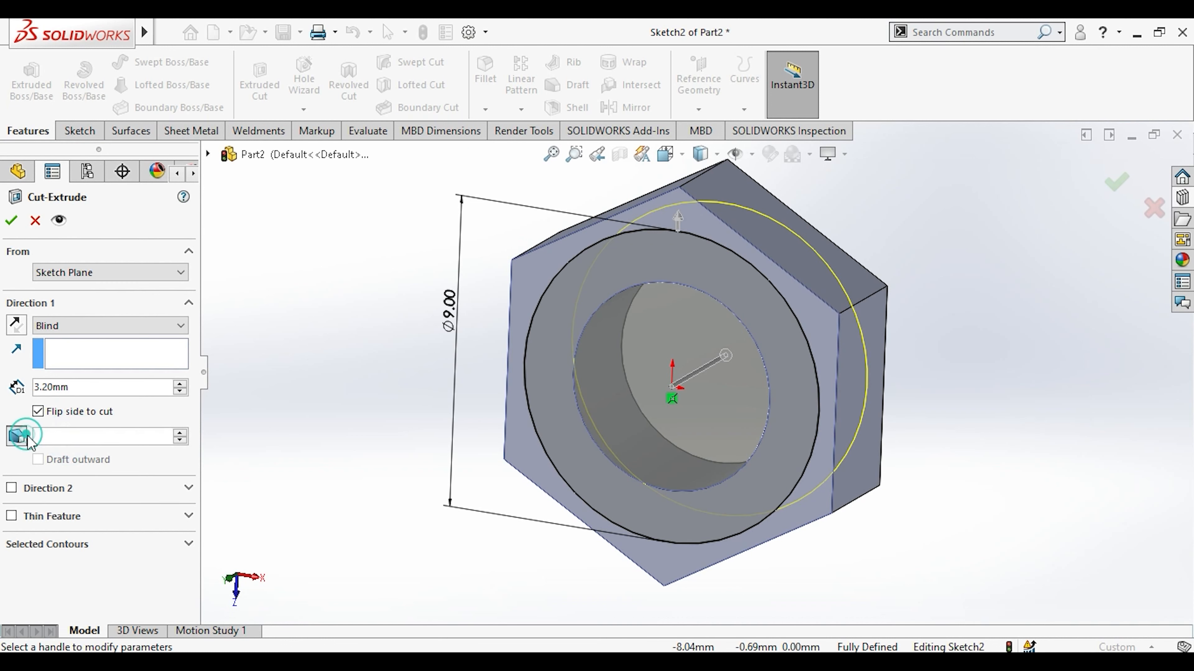
type("45")
key("Return")
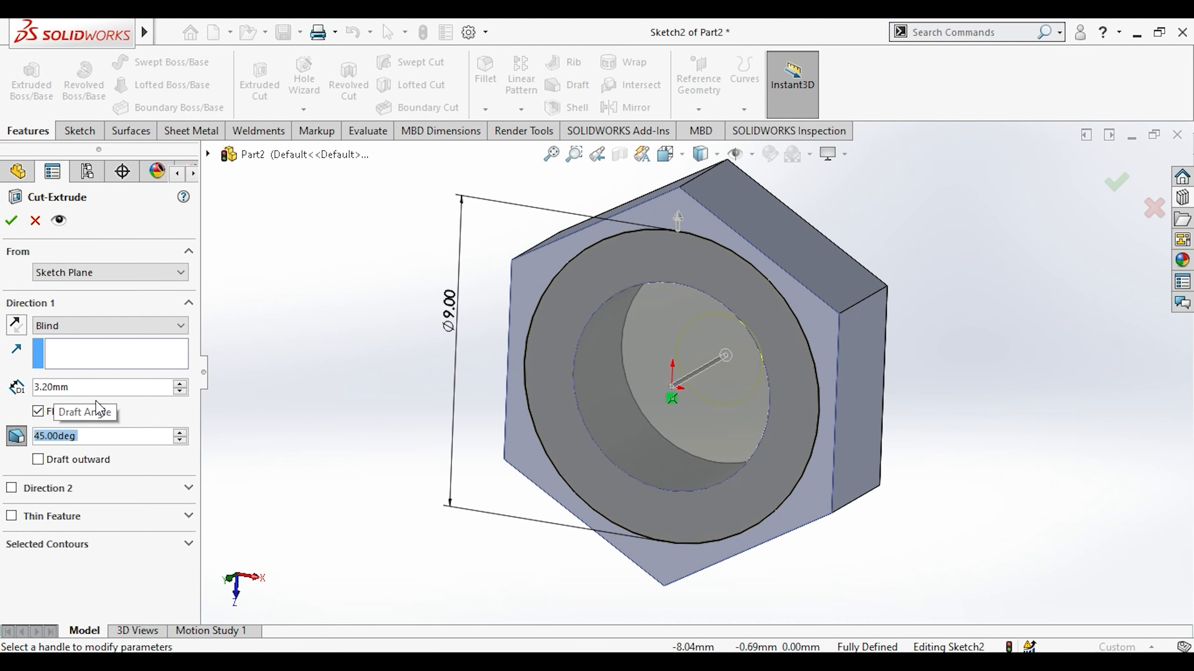
left_click(76, 334)
left_click(79, 345)
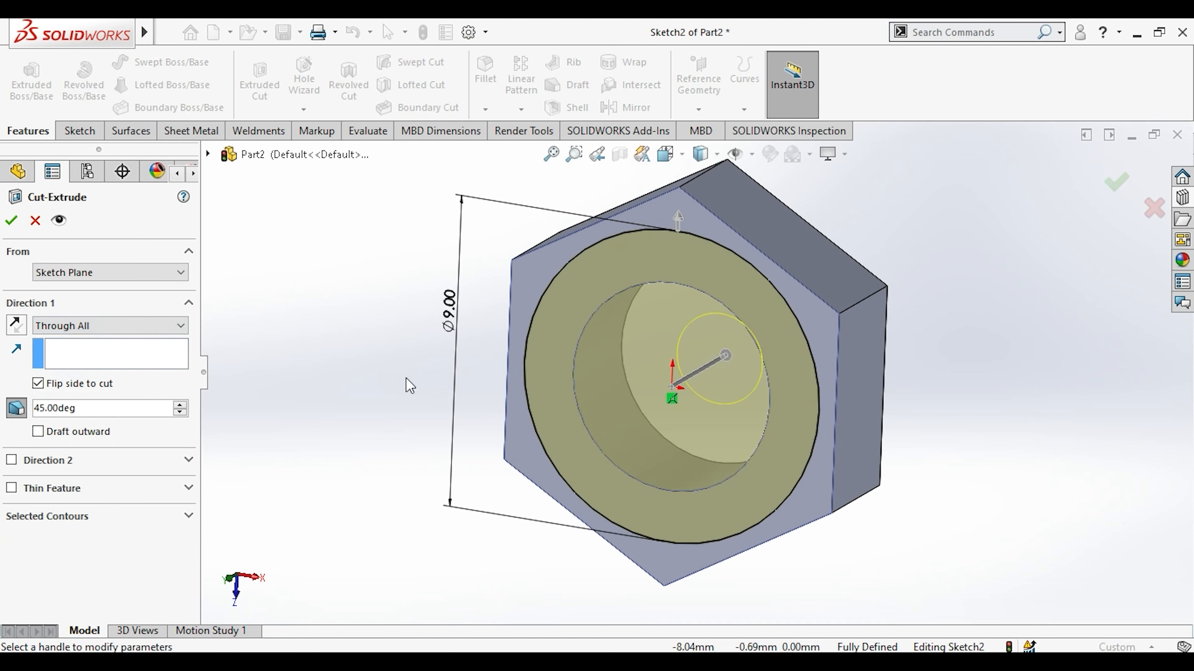
mouse_move(625, 355)
middle_mouse_down()
mouse_move(586, 262)
mouse_move(591, 333)
mouse_move(606, 345)
middle_mouse_up()
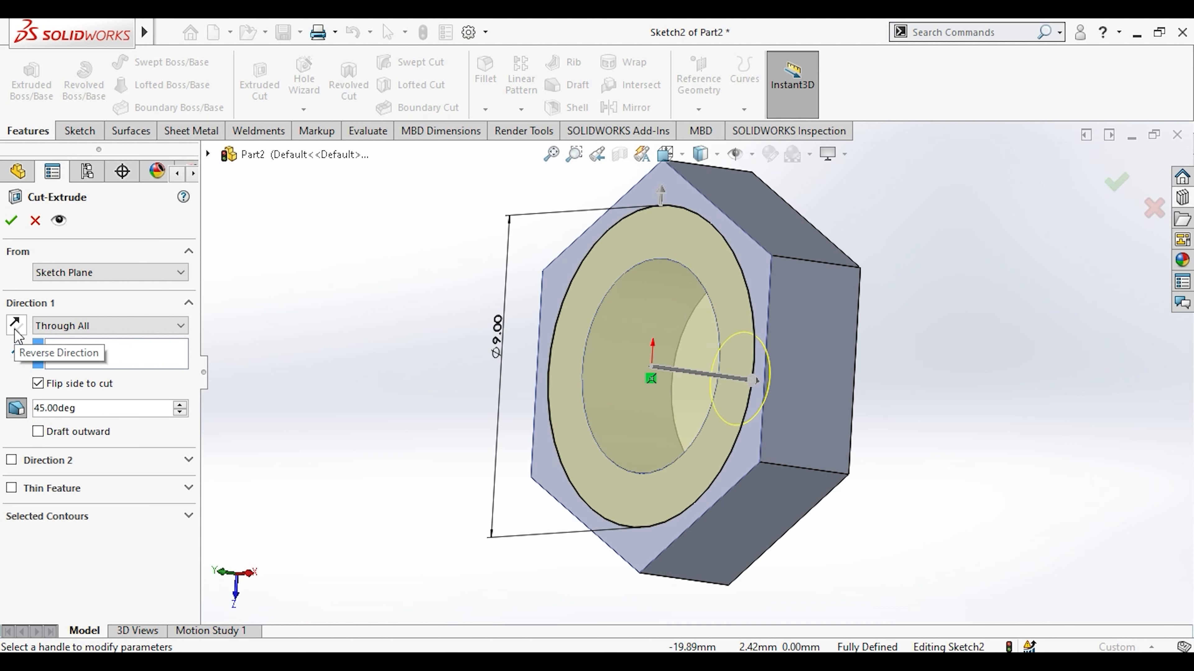
left_click(11, 220)
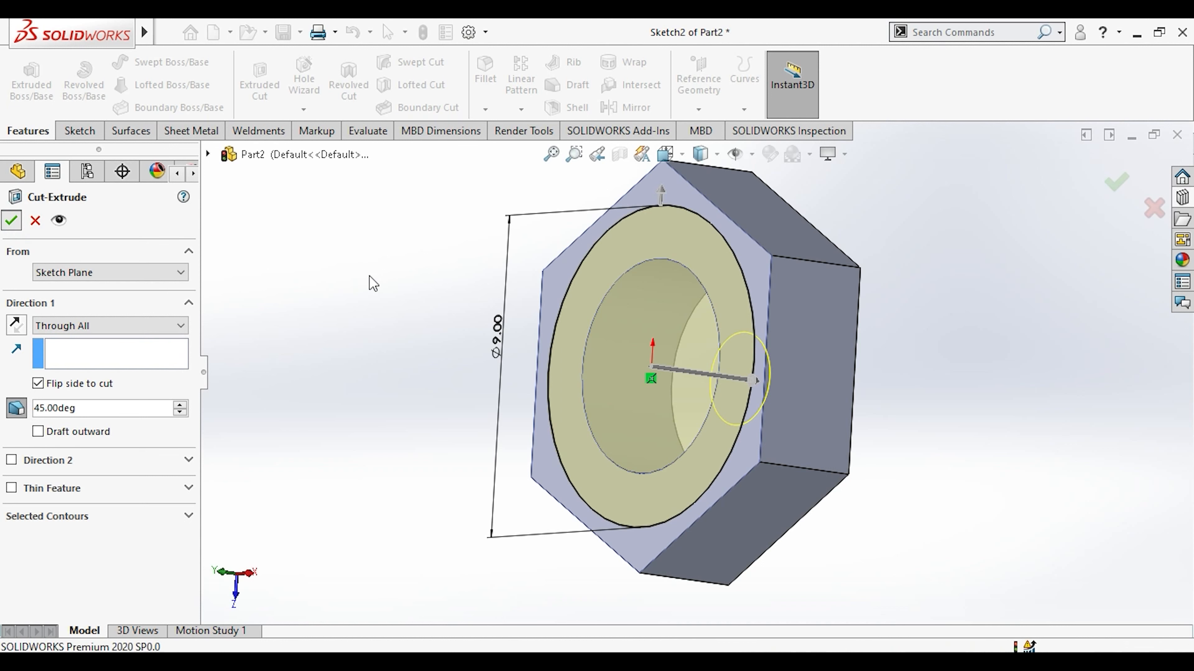
Edit the nut's corner-bevelling cut and set its draft angle to 40°.
middle_click_drag(463, 320, 458, 441)
middle_click_drag(547, 463, 543, 469)
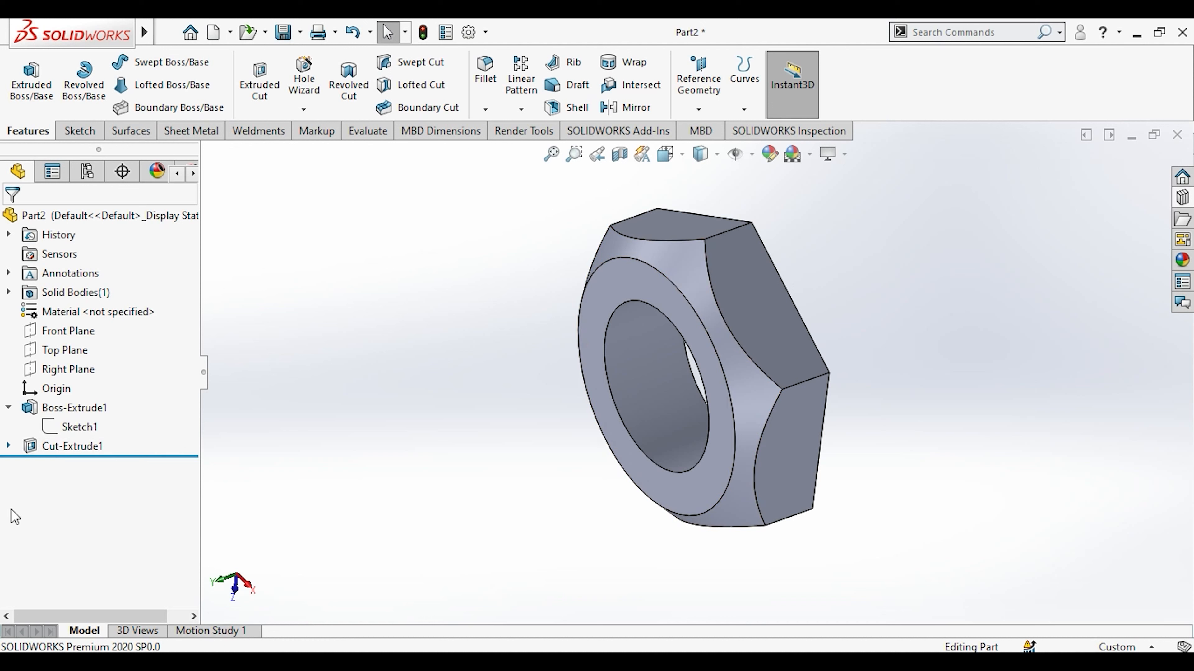
left_click(62, 445)
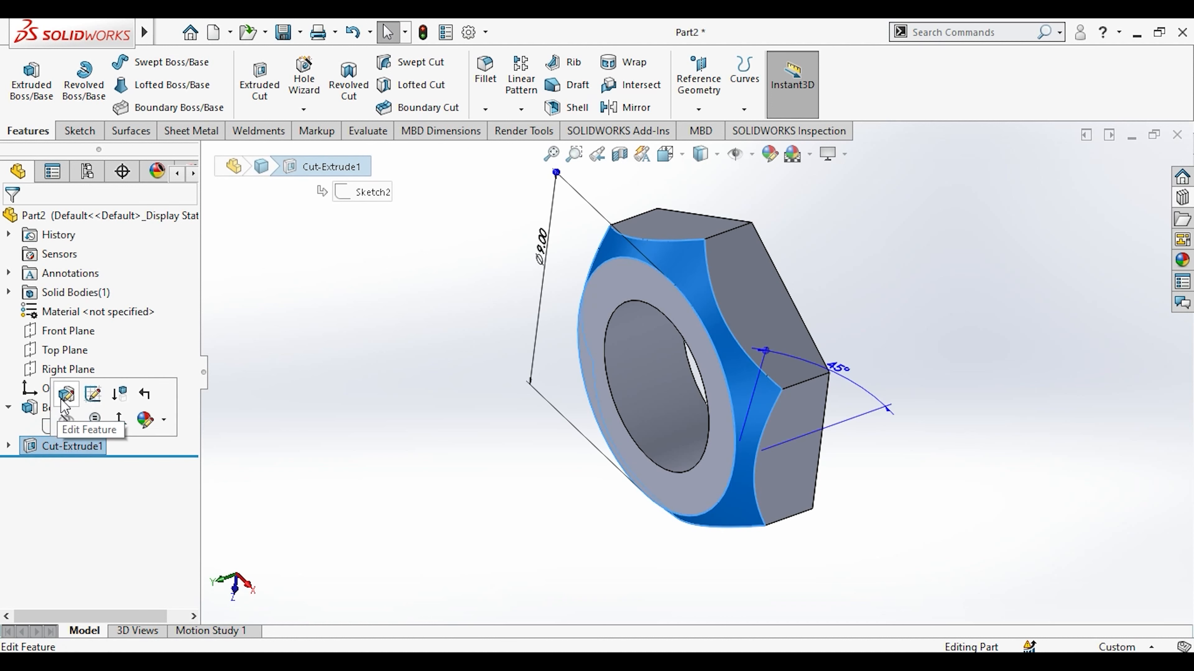
left_click(92, 394)
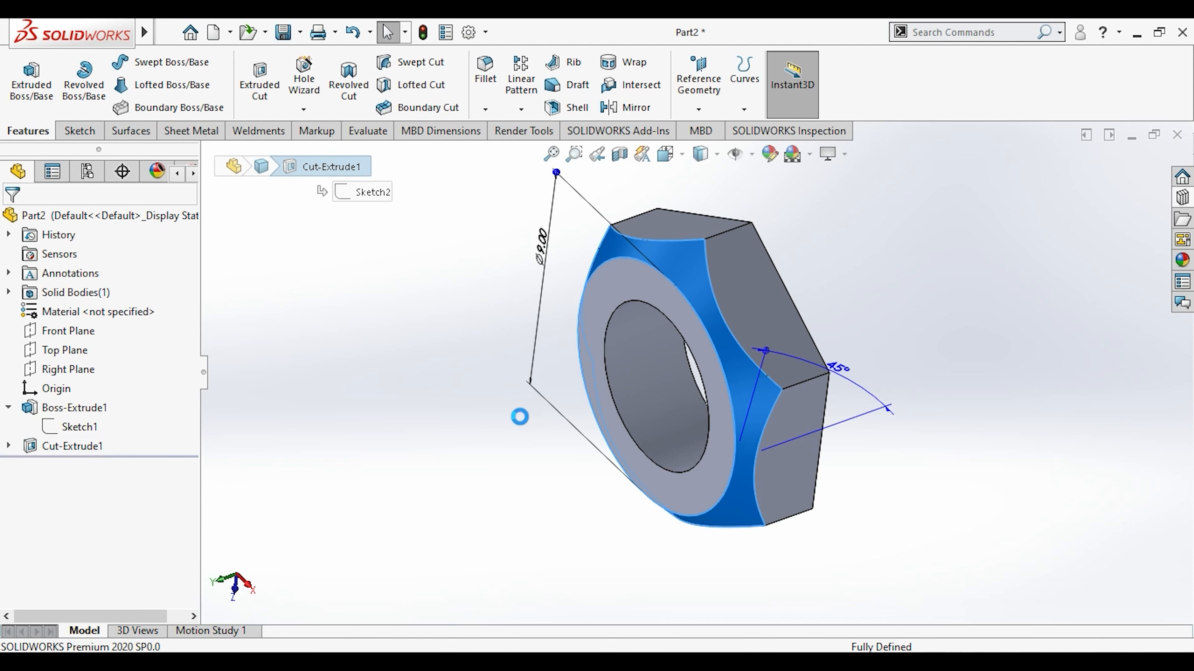
left_click_drag(99, 409, 4, 413)
middle_click_drag(667, 386, 712, 251)
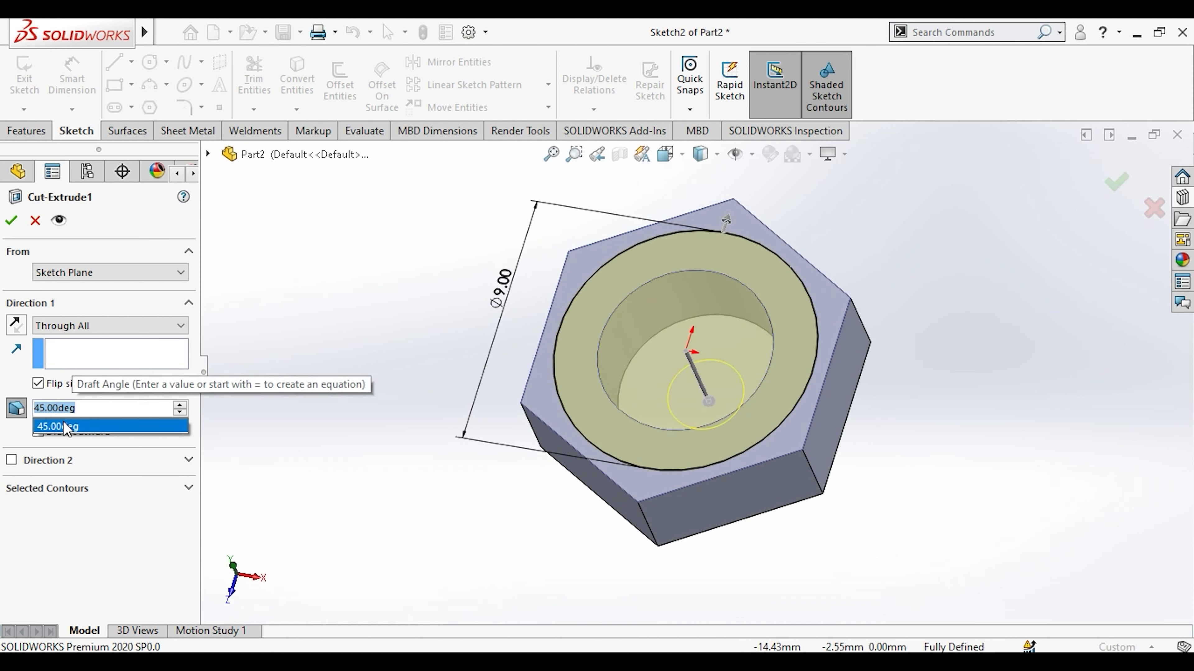
type("40")
key("Return")
left_click(12, 220)
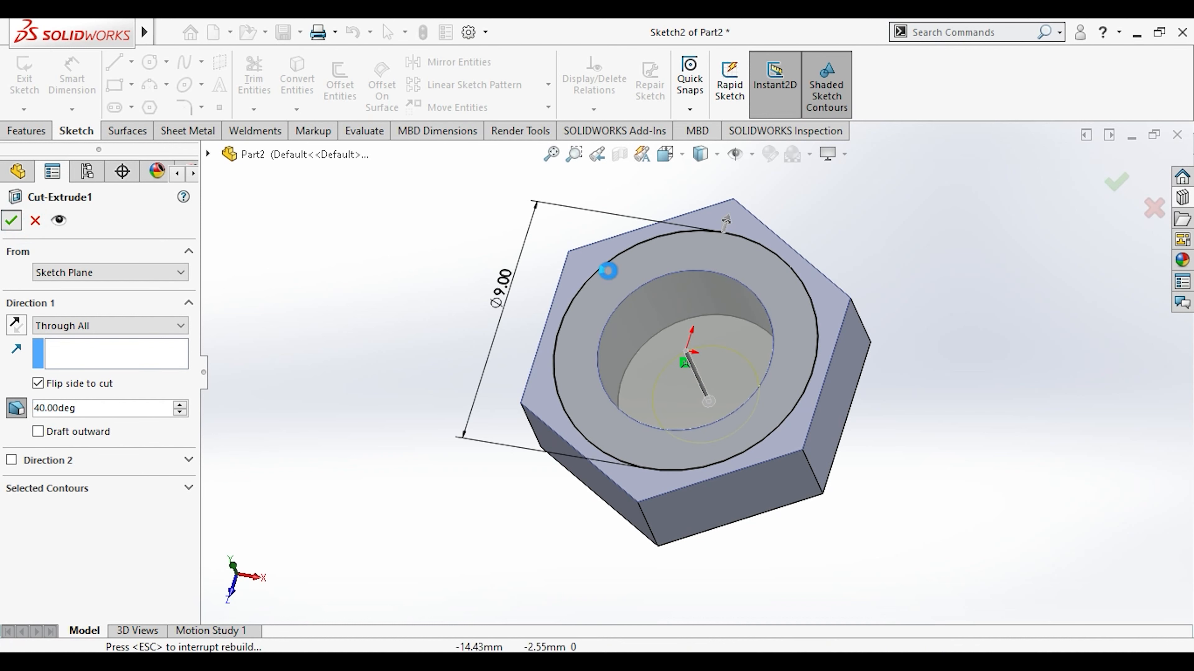
Open the nut's base sketch to review its hexagon and bore dimensions, and exit the sketch.
left_click(394, 303)
left_click(49, 427)
left_click(68, 385)
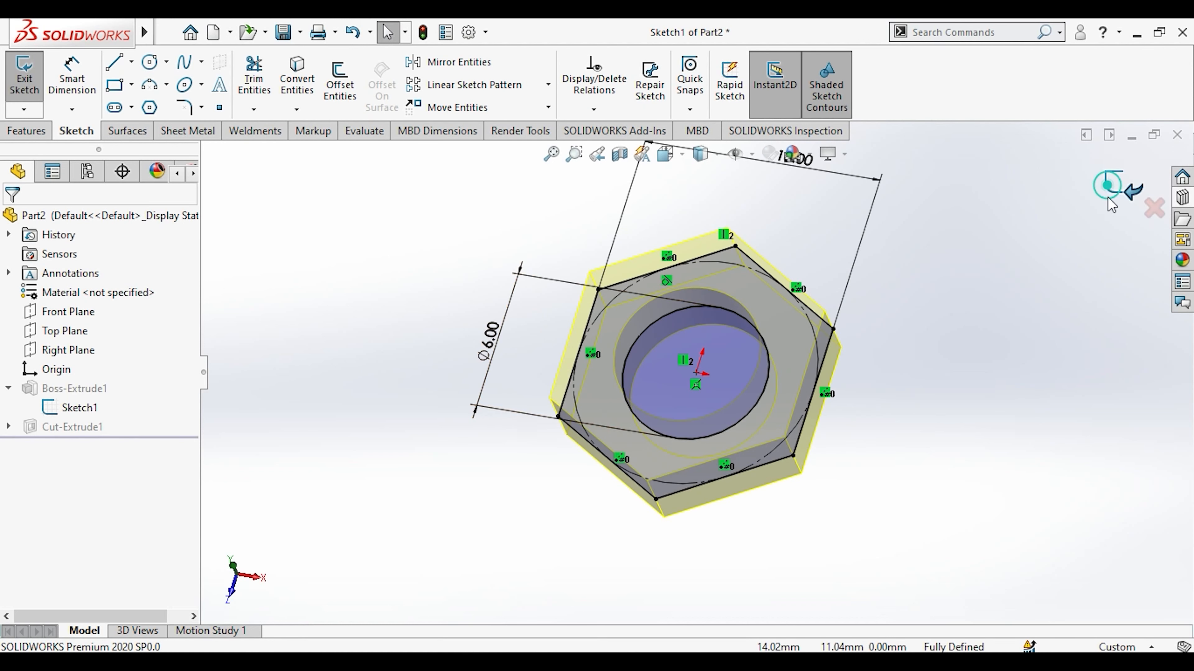
left_click(1120, 191)
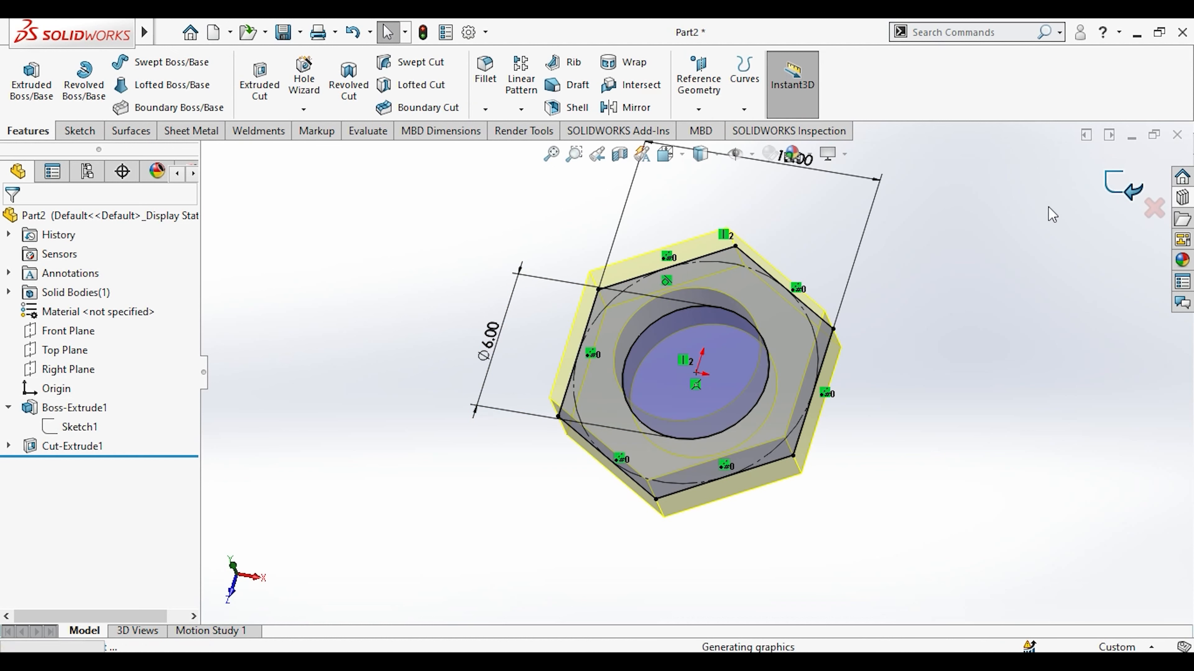
Edit the sketch of the nut's corner-bevelling cut, set the circle's diameter to 9.5 mm and exit the sketch.
left_click(8, 446)
left_click(63, 459)
left_click(79, 406)
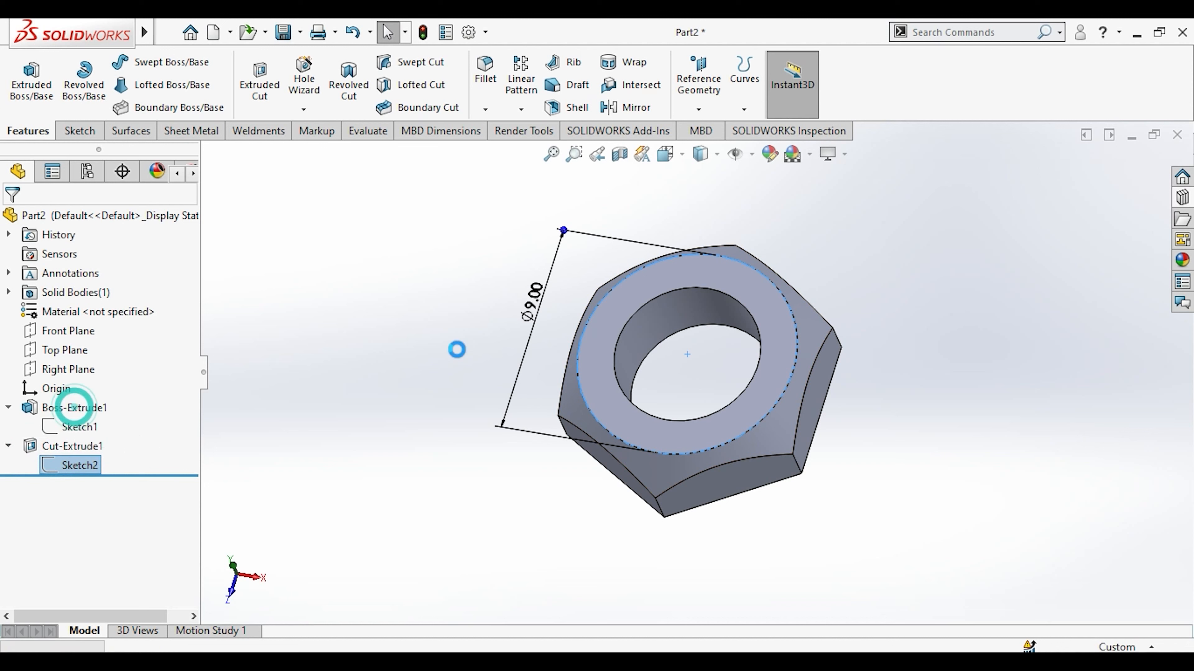
double_click(534, 296)
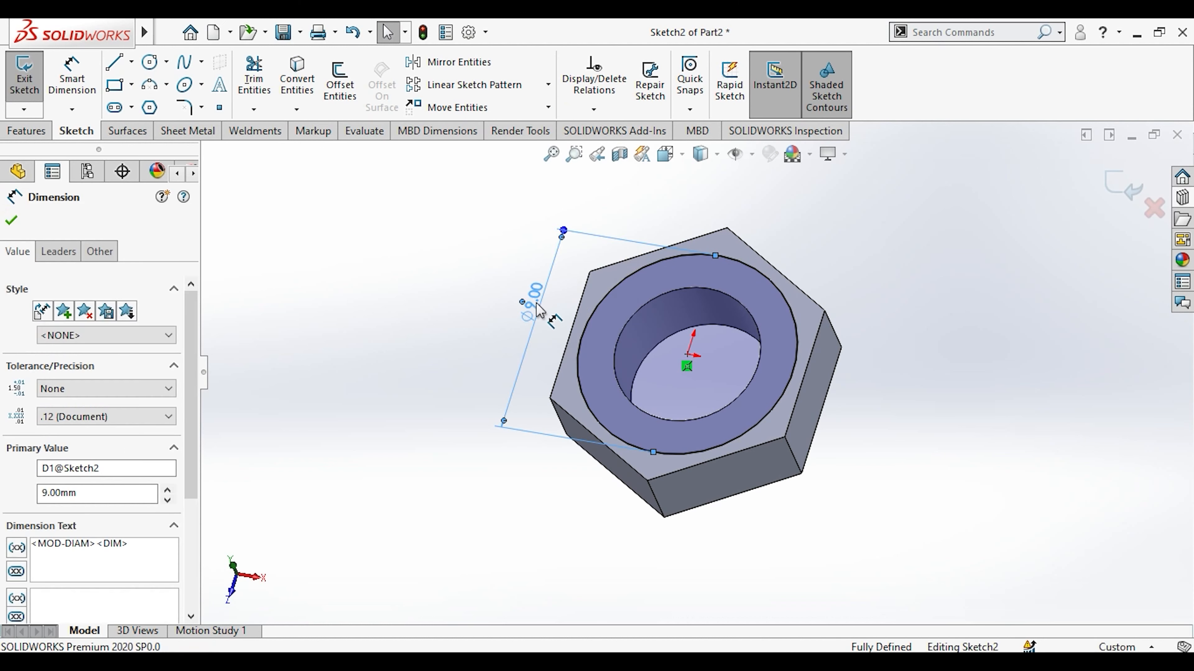
type("9.")
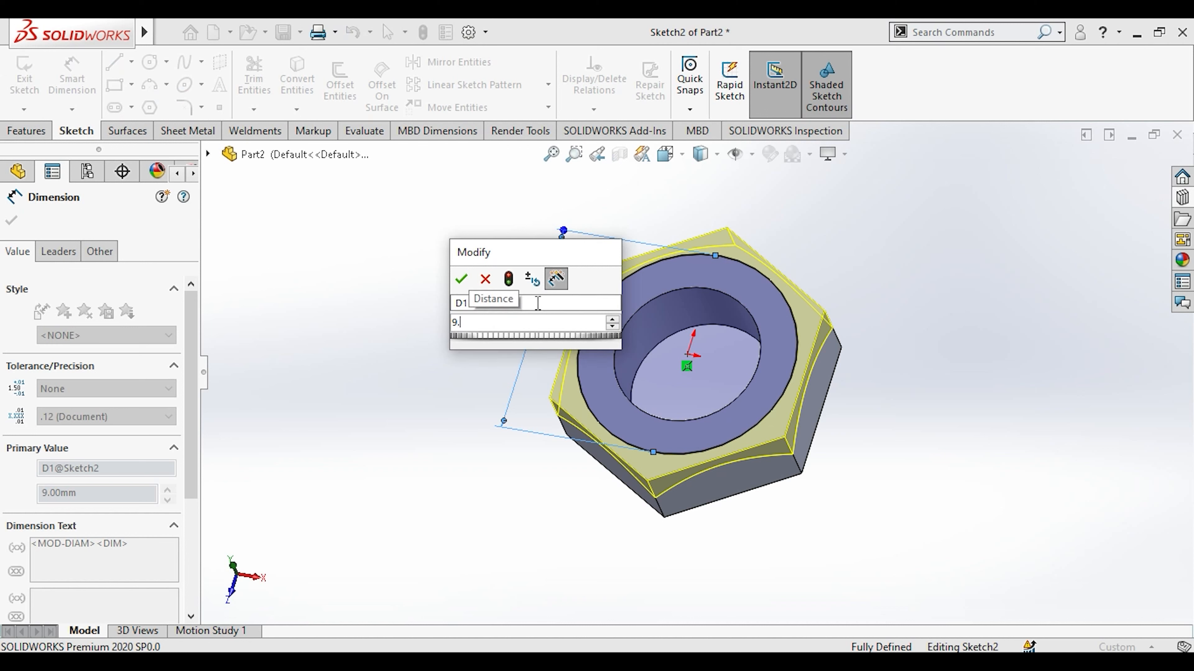
type("5")
key("Return")
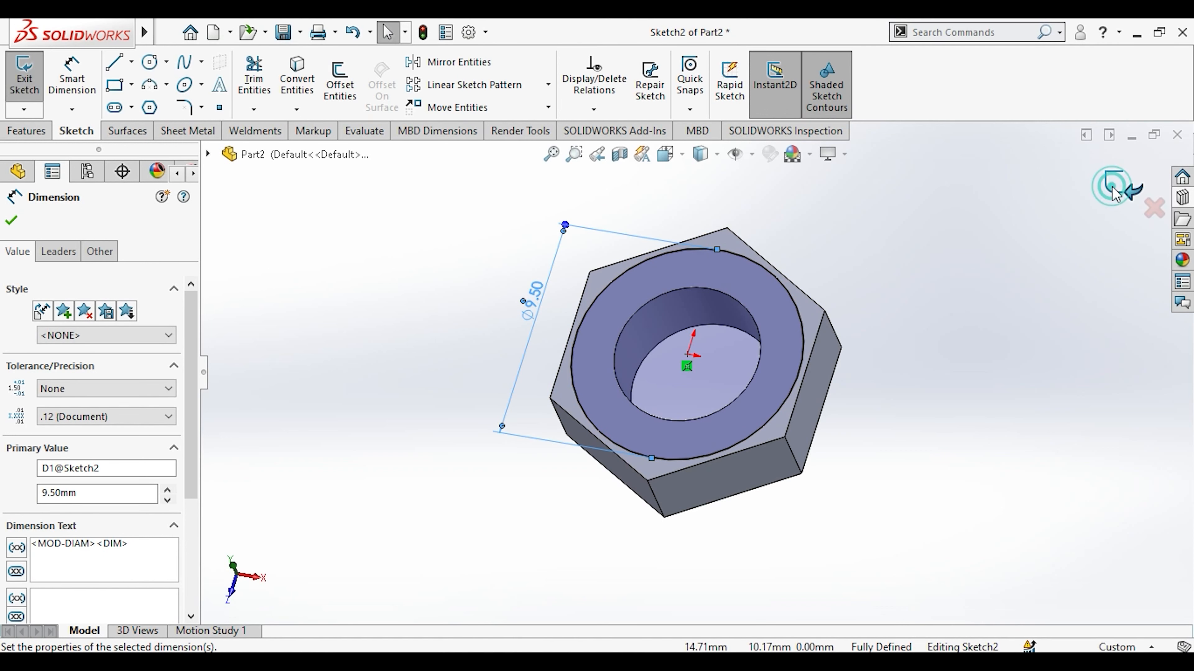
left_click(1111, 187)
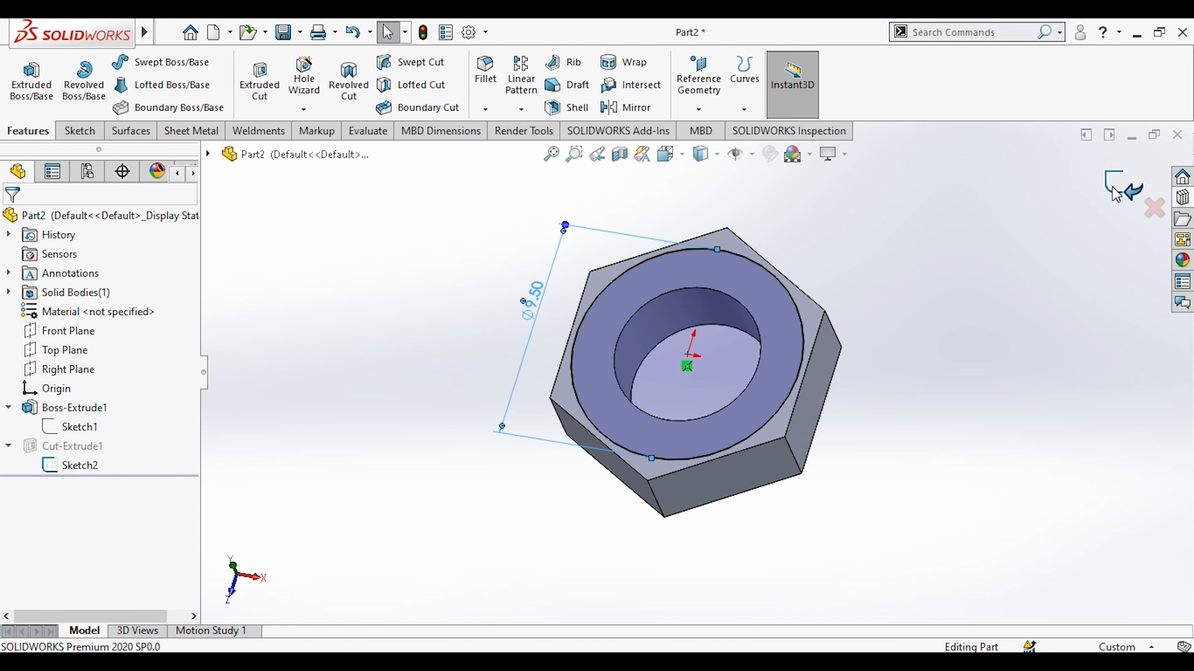
left_click(1002, 189)
mouse_move(827, 301)
middle_mouse_down()
mouse_move(738, 462)
mouse_move(733, 388)
mouse_move(788, 360)
mouse_move(735, 302)
mouse_move(722, 237)
mouse_move(757, 318)
mouse_move(733, 338)
middle_mouse_up()
Reopen the bevelling cut's sketch, set the circle's diameter to 9.8 mm and exit the sketch.
left_click(80, 465)
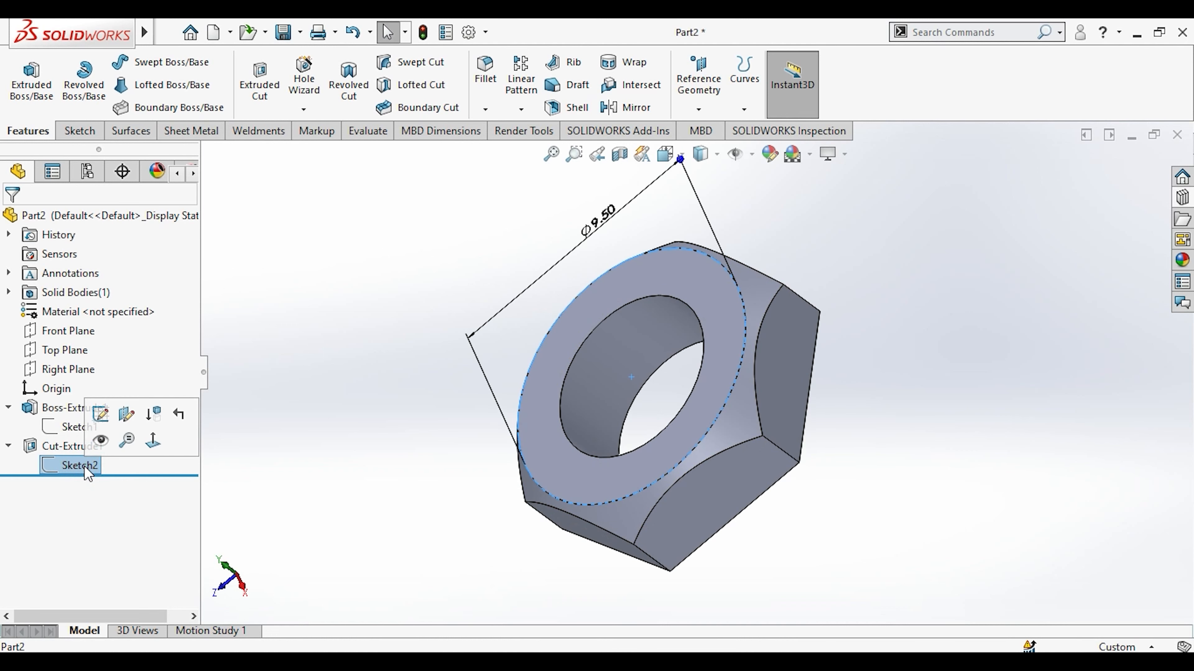
left_click(100, 414)
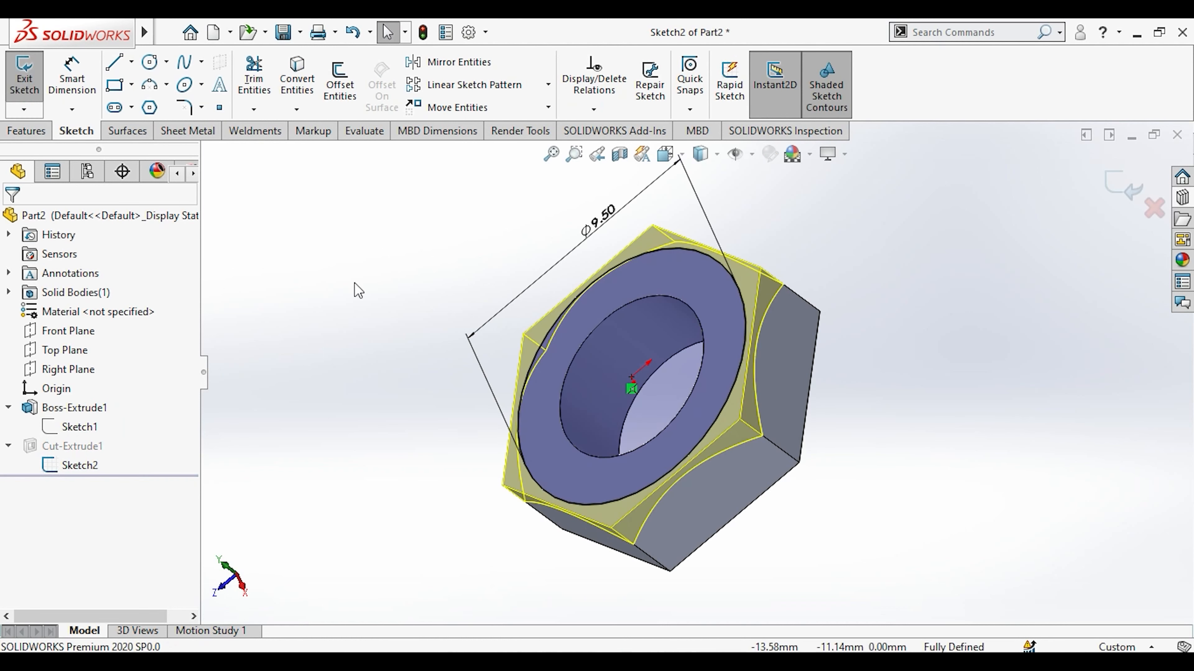
left_click(599, 219)
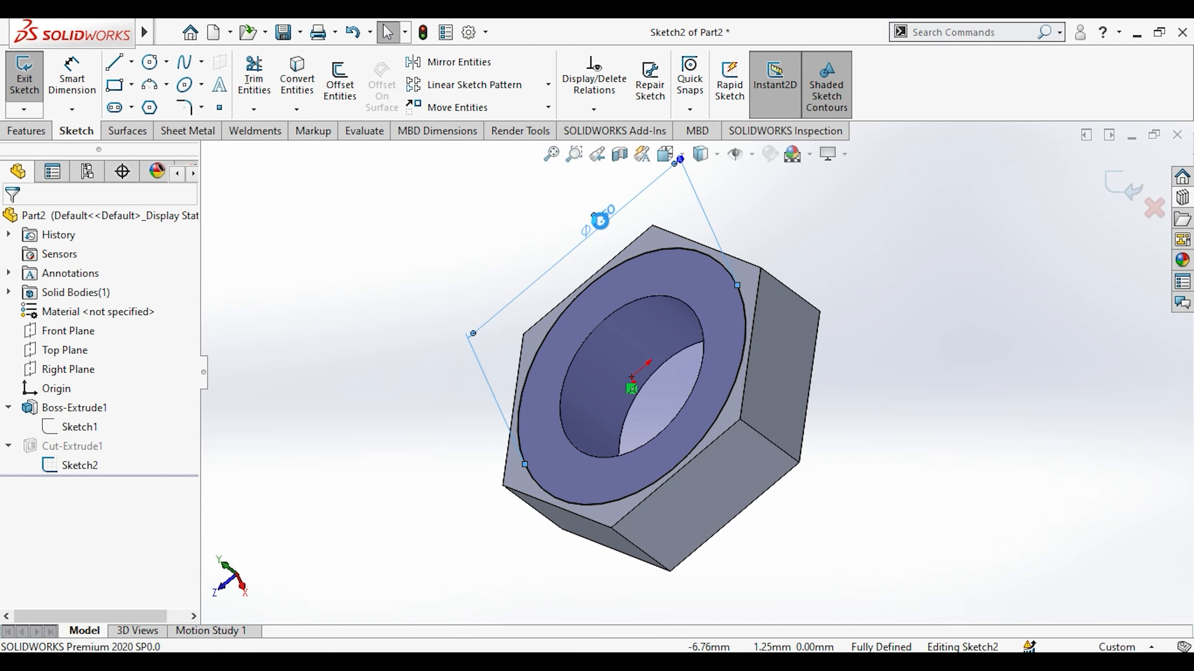
double_click(600, 219)
type("9.")
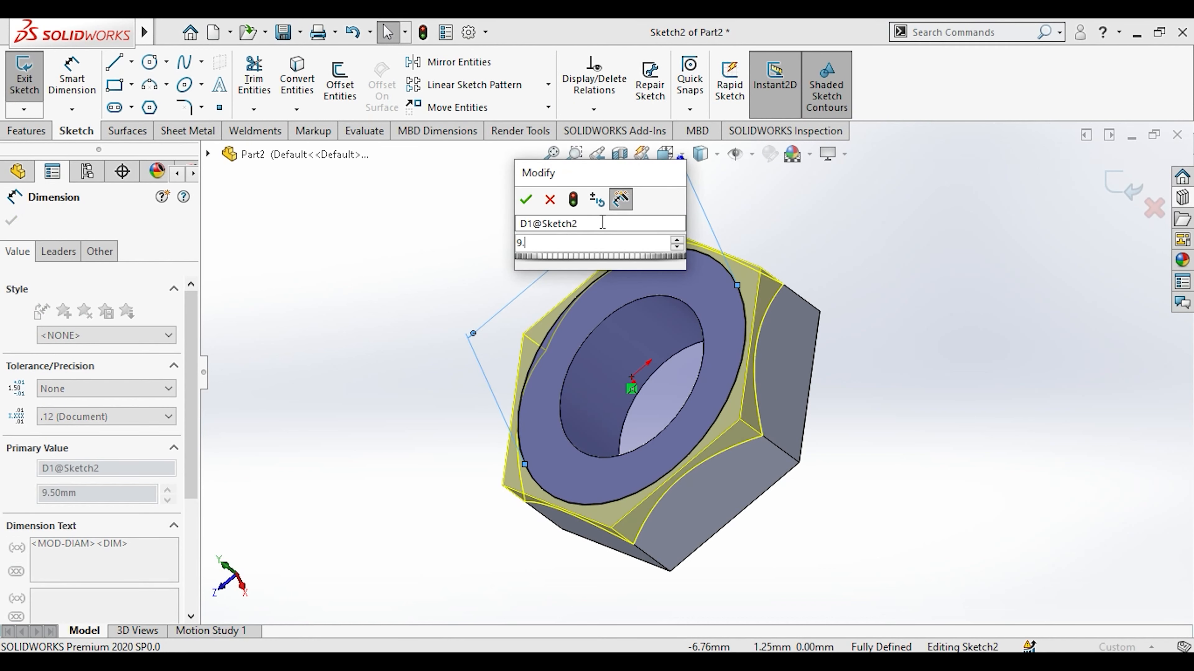
type("5")
key("Return")
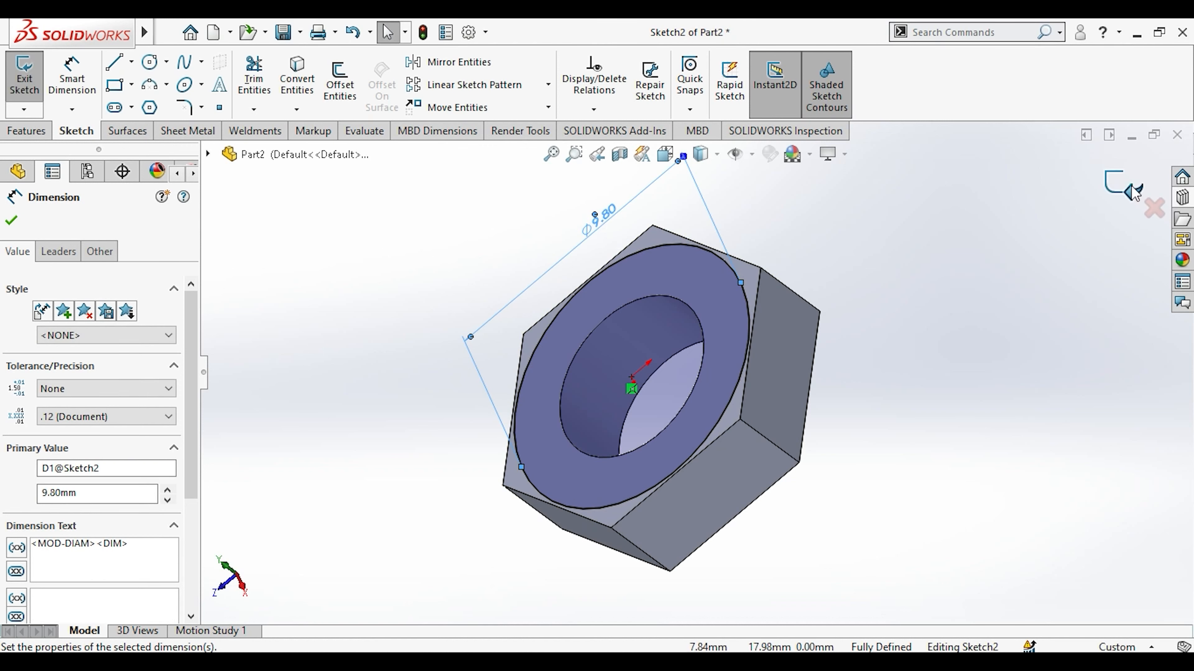
left_click(1126, 188)
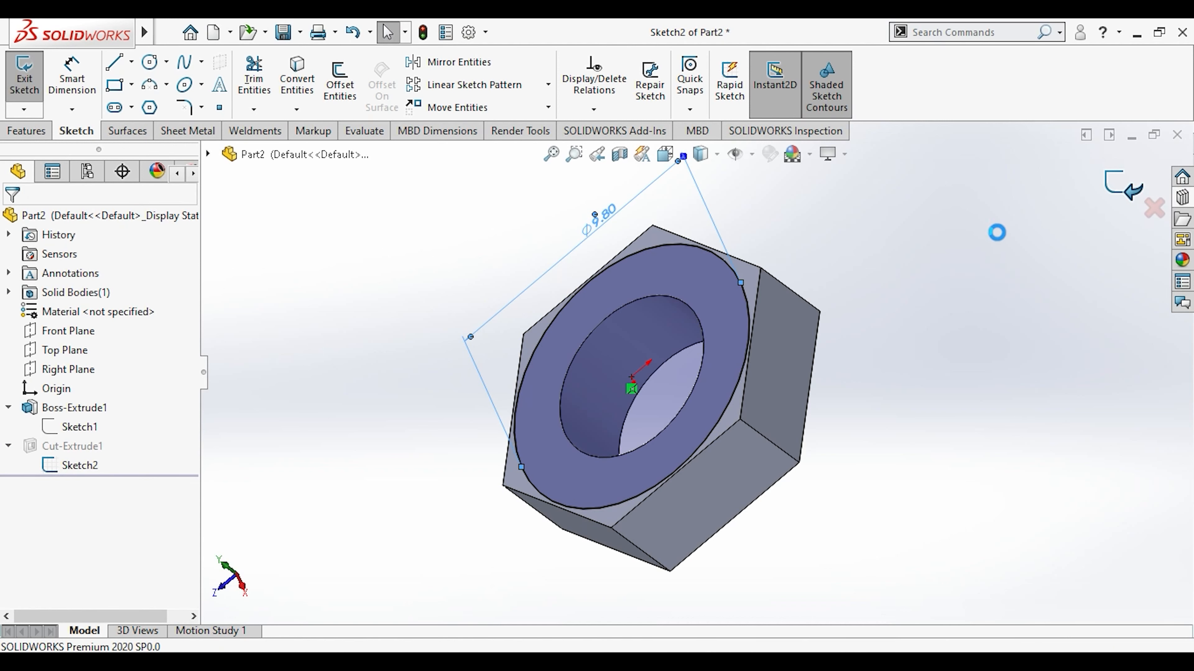
middle_click_drag(848, 397, 338, 452)
Set the diameter of the circle in the bevelling cut's sketch to 10 mm and exit the sketch.
left_click(77, 465)
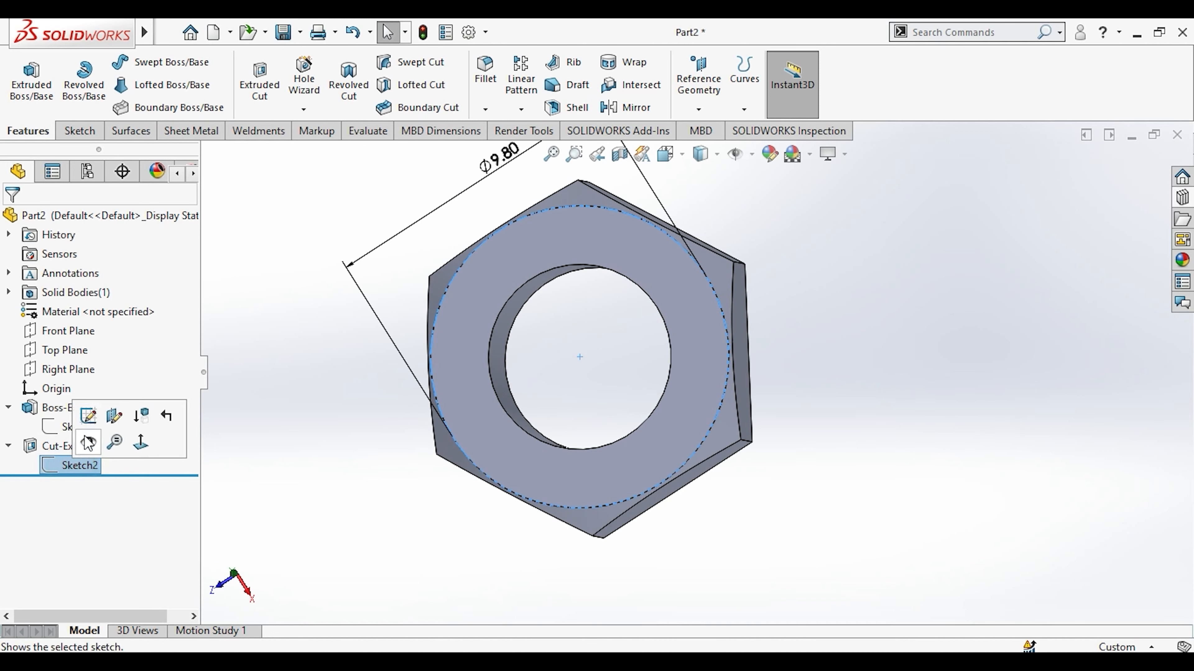
scroll(428, 288, "up", 1)
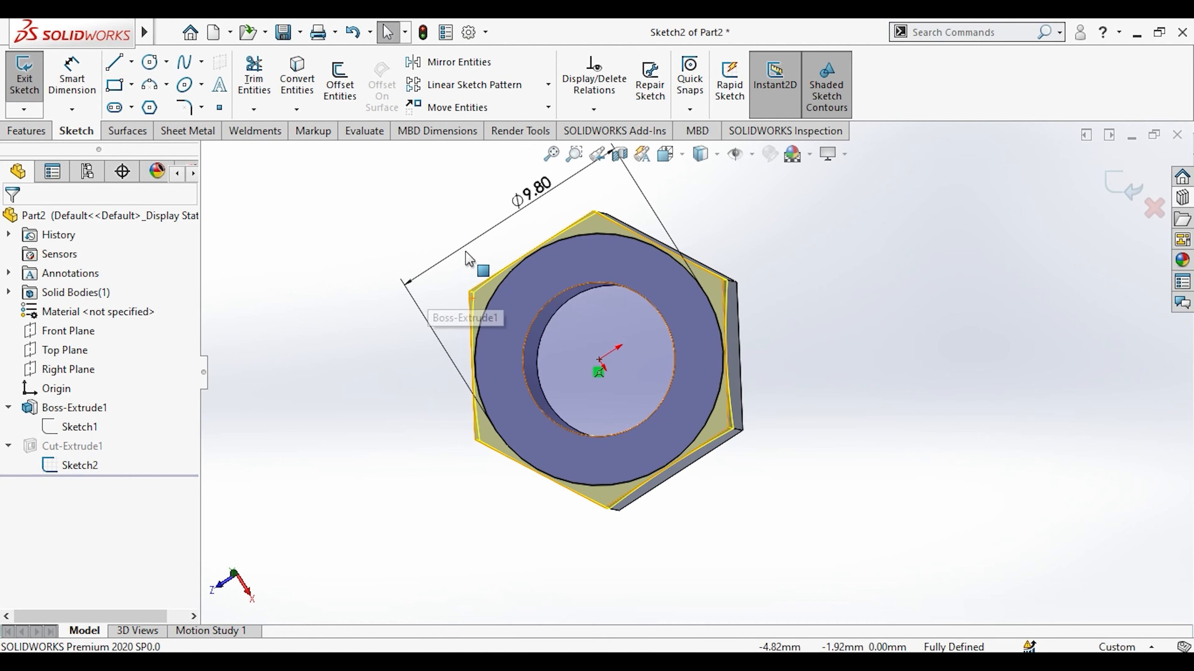
double_click(535, 190)
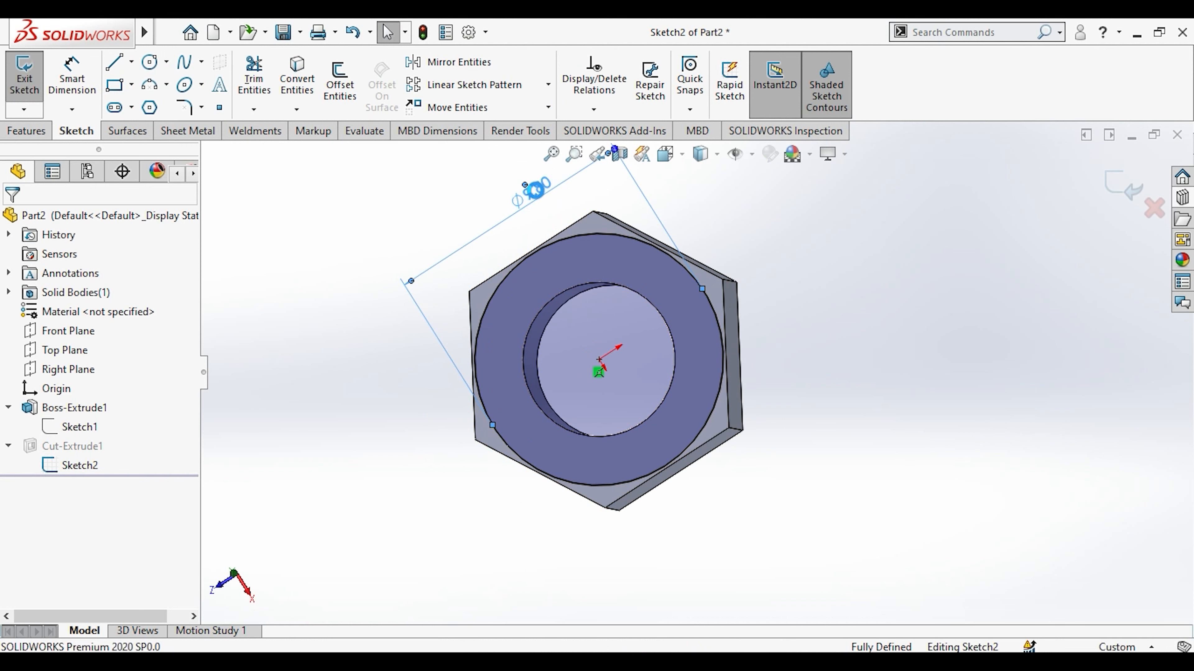
left_click(535, 189)
double_click(536, 189)
type("10")
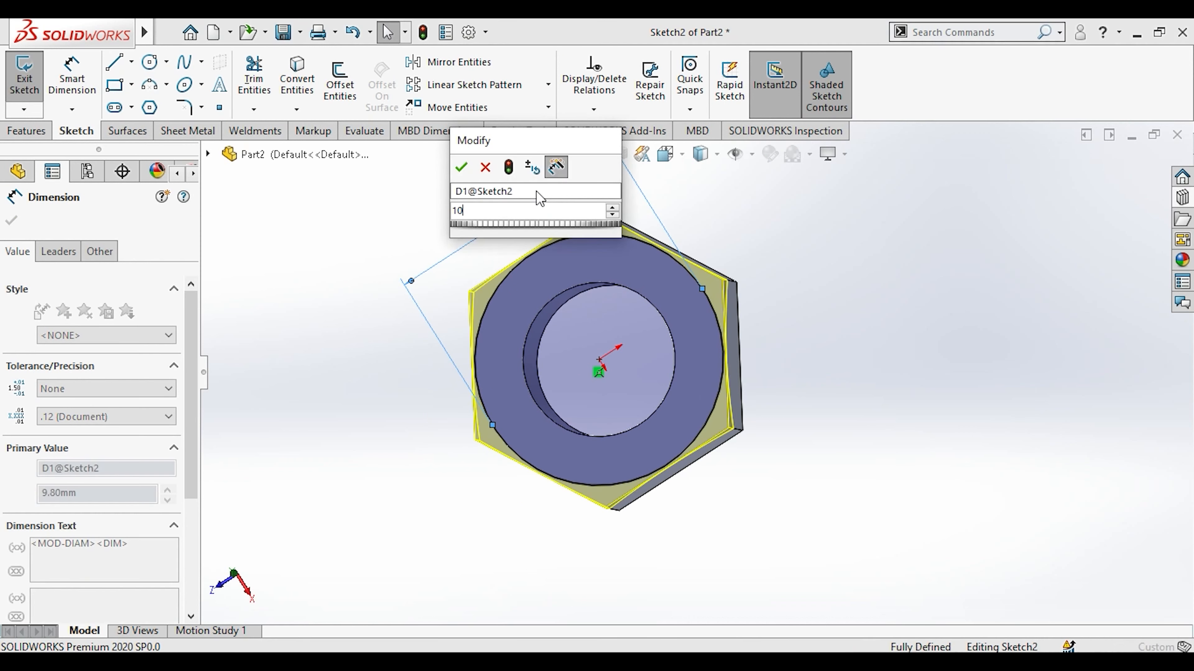
key("Return")
left_click(1133, 191)
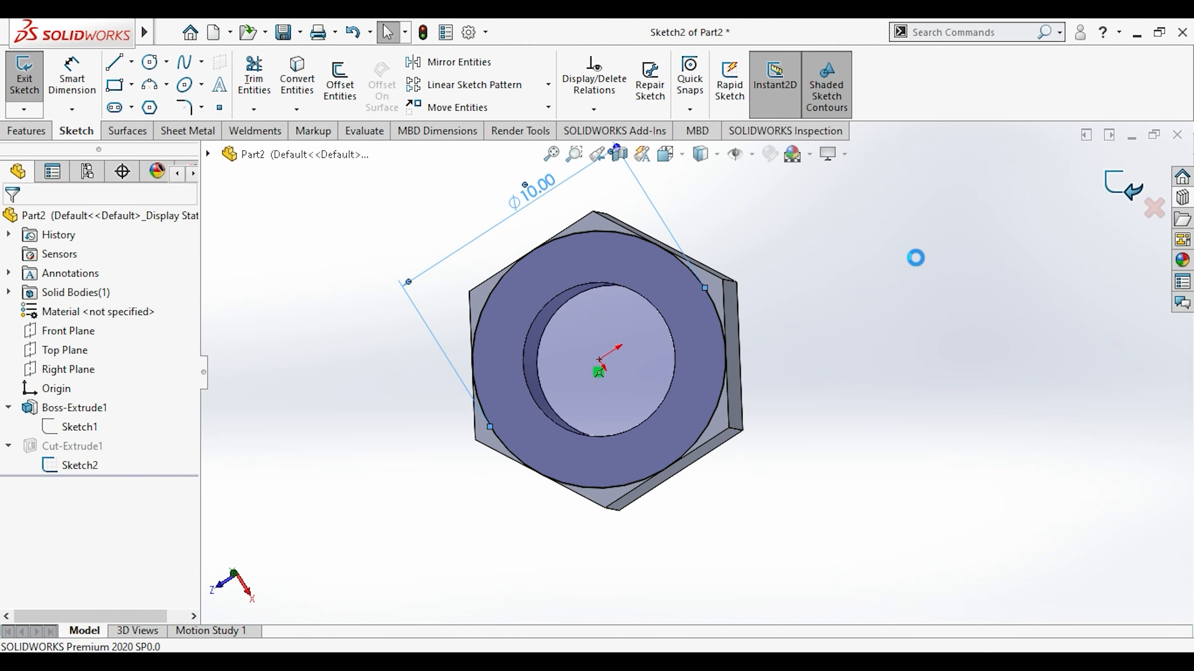
mouse_move(765, 405)
middle_mouse_down()
mouse_move(615, 459)
mouse_move(755, 564)
mouse_move(688, 373)
mouse_move(432, 373)
middle_mouse_up()
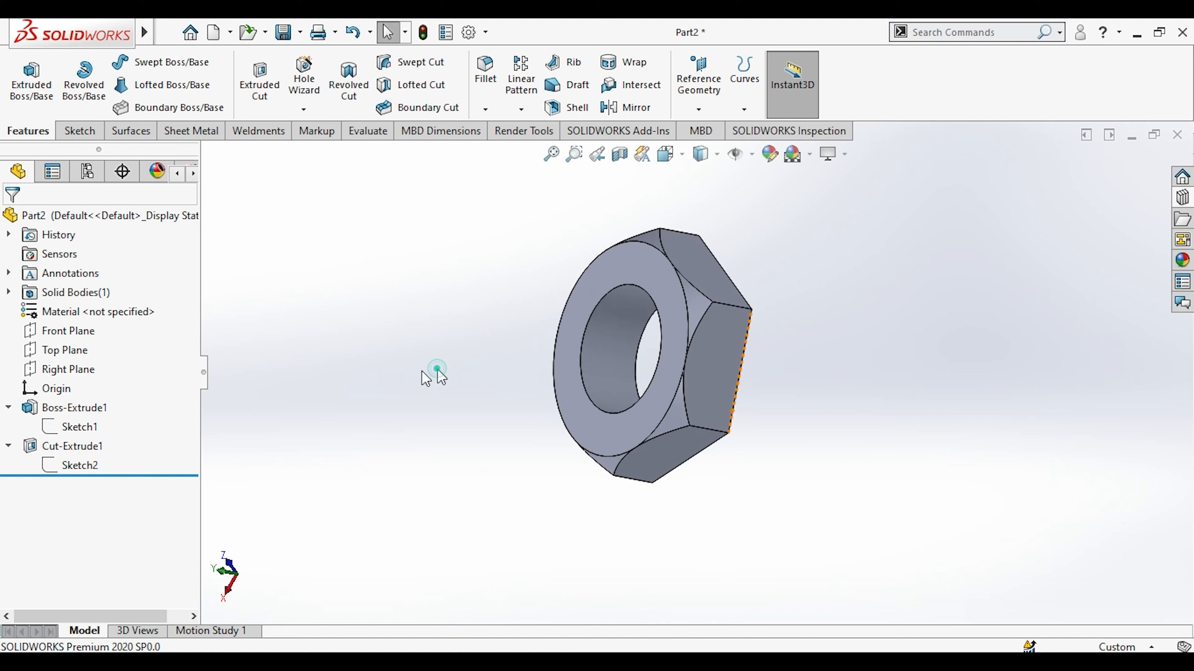
Mirror the corner-bevelling cut about the Top Plane to bevel the nut's opposite face.
left_click(66, 446)
left_click(521, 108)
left_click(525, 171)
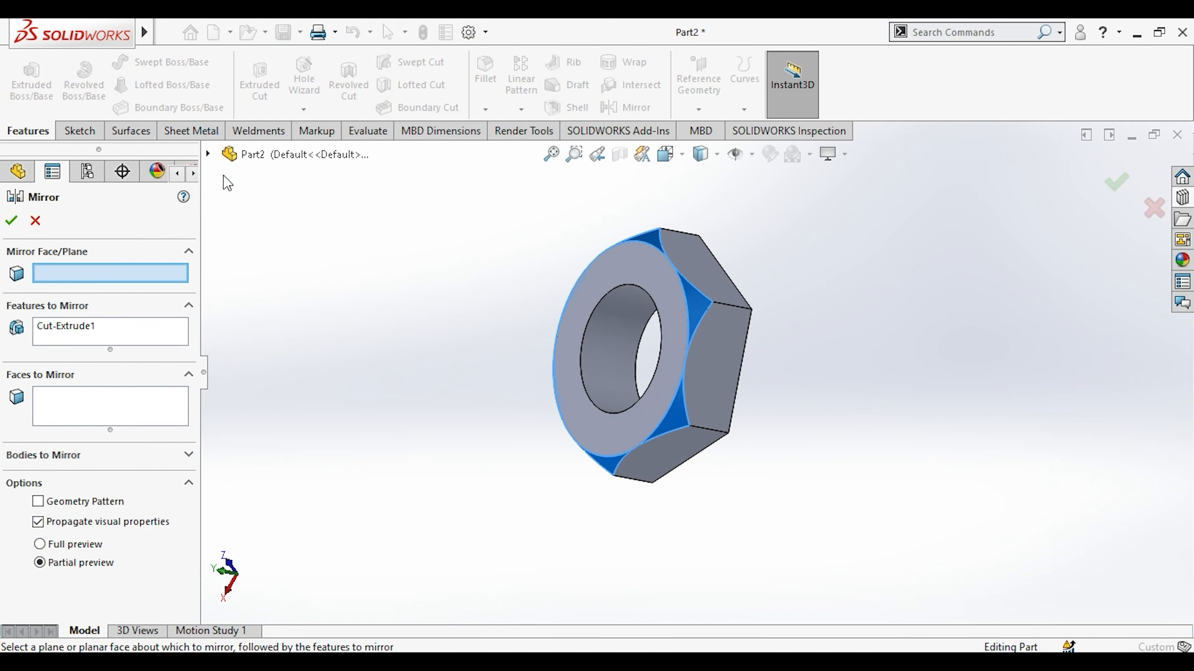
left_click(208, 153)
left_click(276, 299)
middle_click_drag(276, 298, 283, 266)
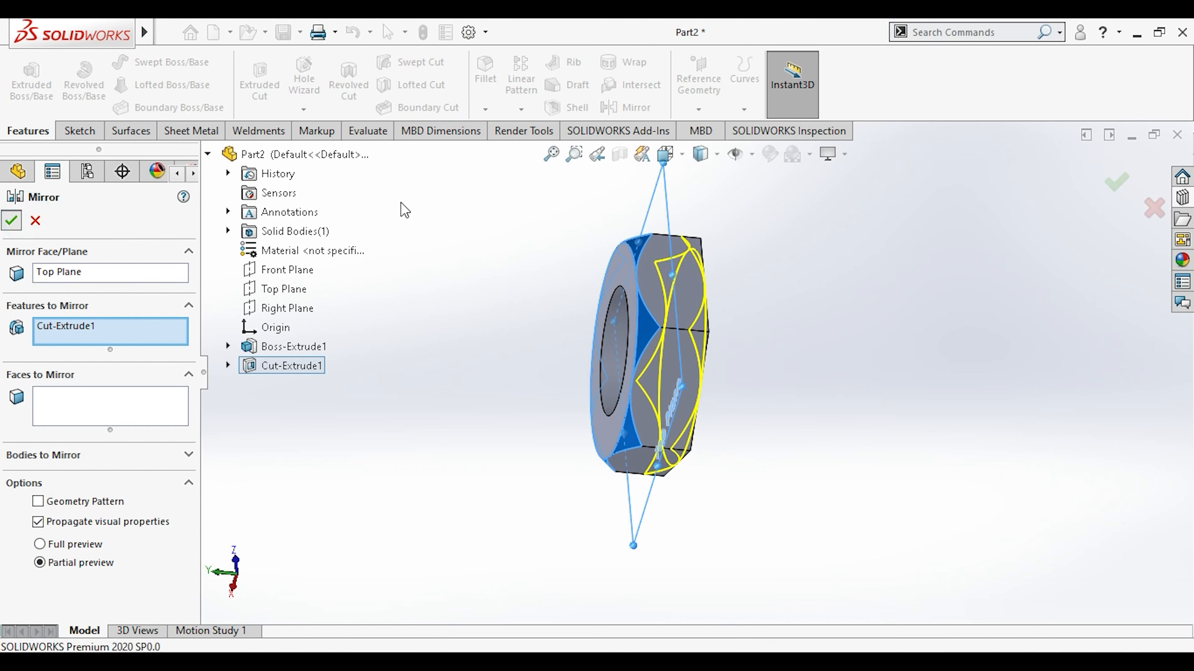
left_click(425, 224)
Chamfer the bore's circular edges on both faces of the nut with a 0.3 mm distance at 45°.
middle_click_drag(631, 337, 696, 371)
scroll(650, 312, "down", 3)
scroll(697, 370, "up", 3)
left_click(488, 114)
left_click(492, 151)
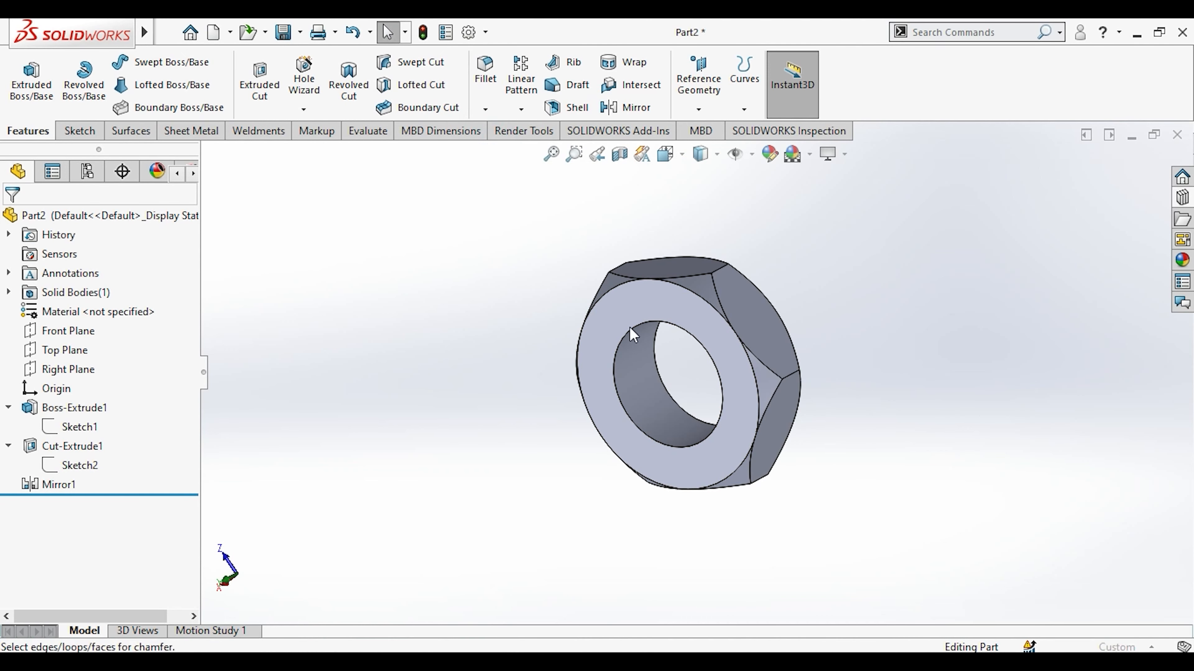
left_click(630, 343)
mouse_move(634, 373)
middle_mouse_down()
mouse_move(549, 379)
mouse_move(631, 365)
middle_mouse_up()
left_click(728, 313)
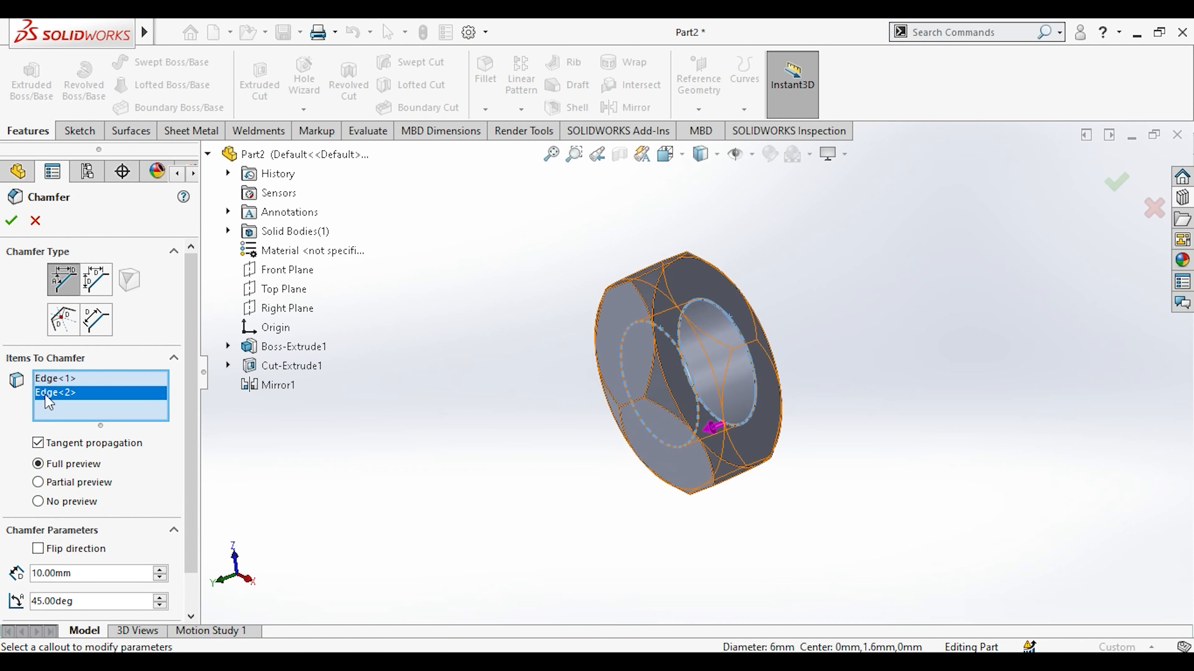
left_click(80, 574)
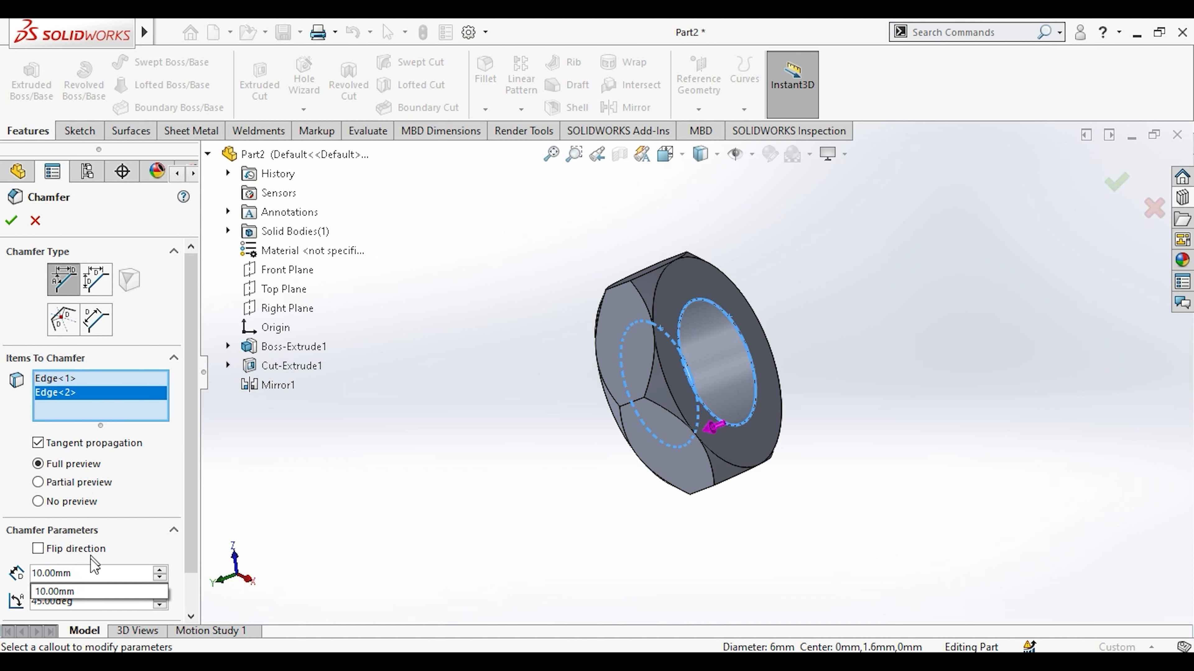
type("0.5")
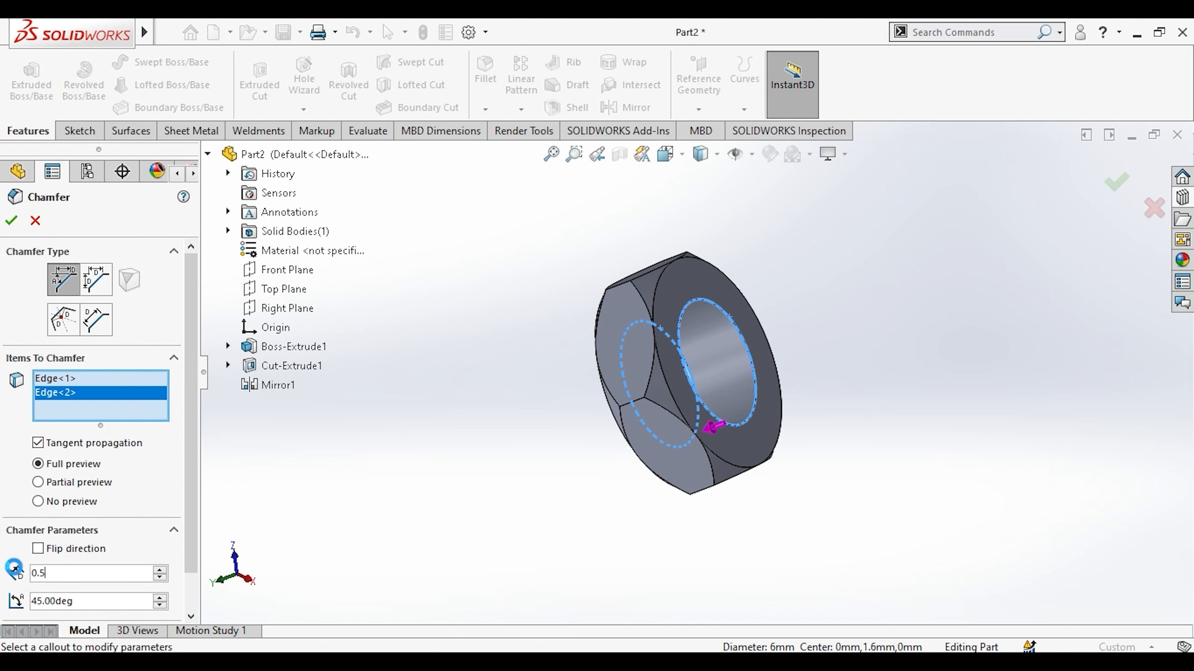
key("Return")
type("0.3")
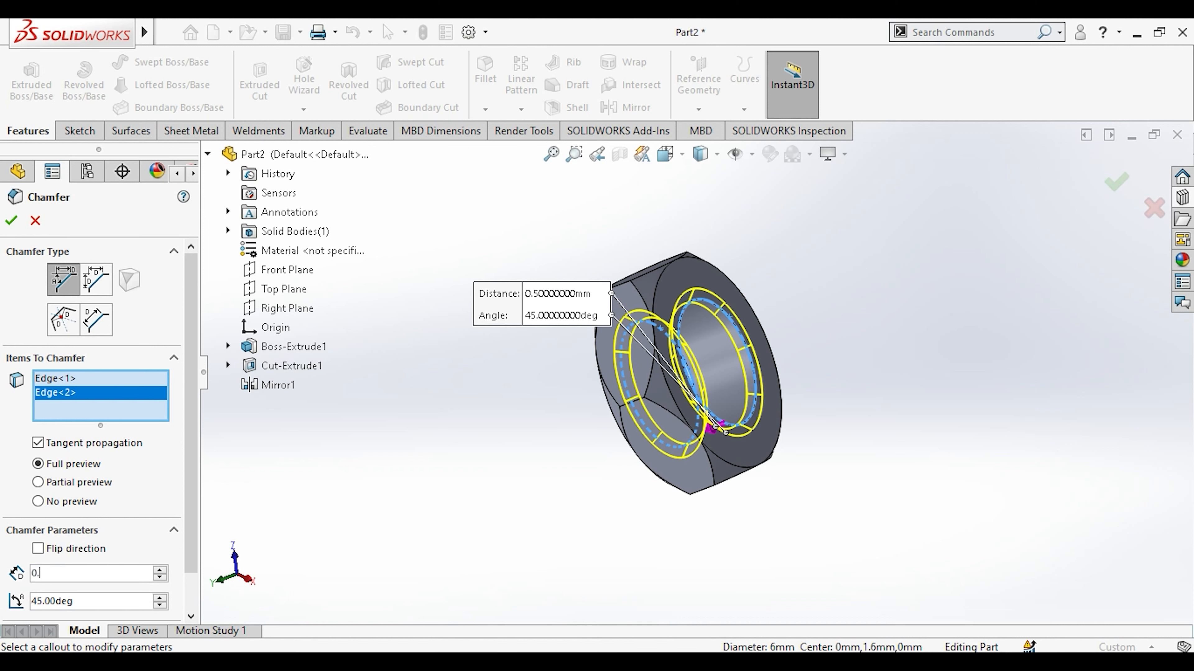
key("Return")
left_click(11, 221)
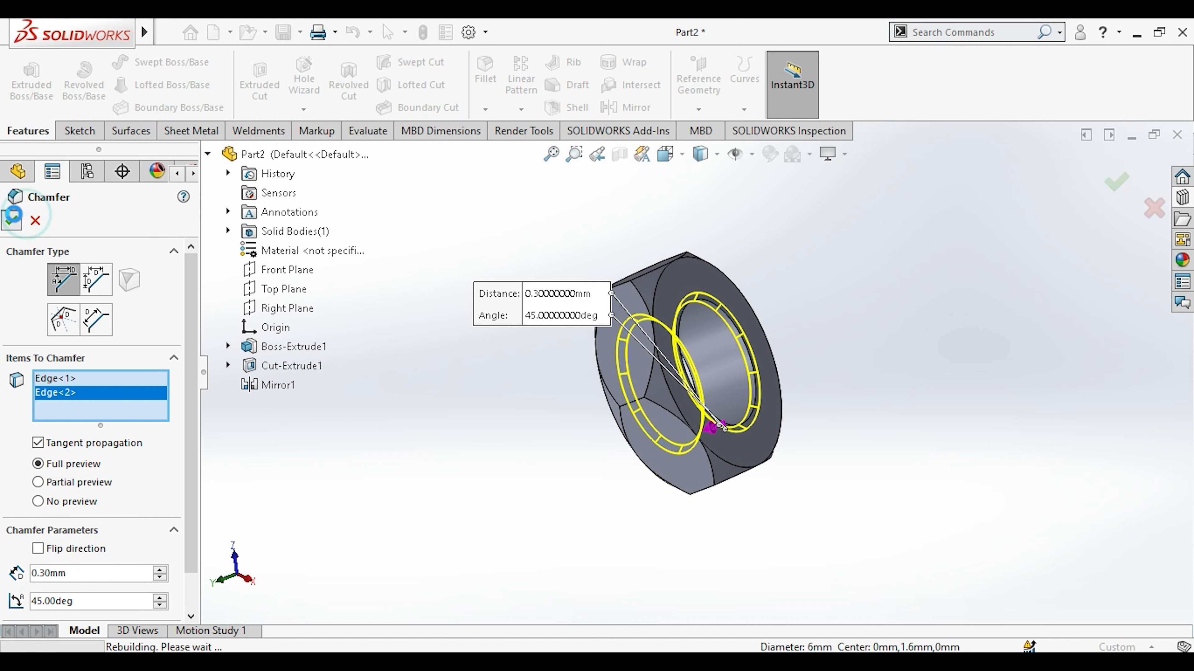
Start a Thread on the bore's inner chamfer edge and end it Up To Selection at the opposite bore edge.
middle_click_drag(530, 343, 527, 215)
scroll(479, 193, "down", 1)
left_click(304, 110)
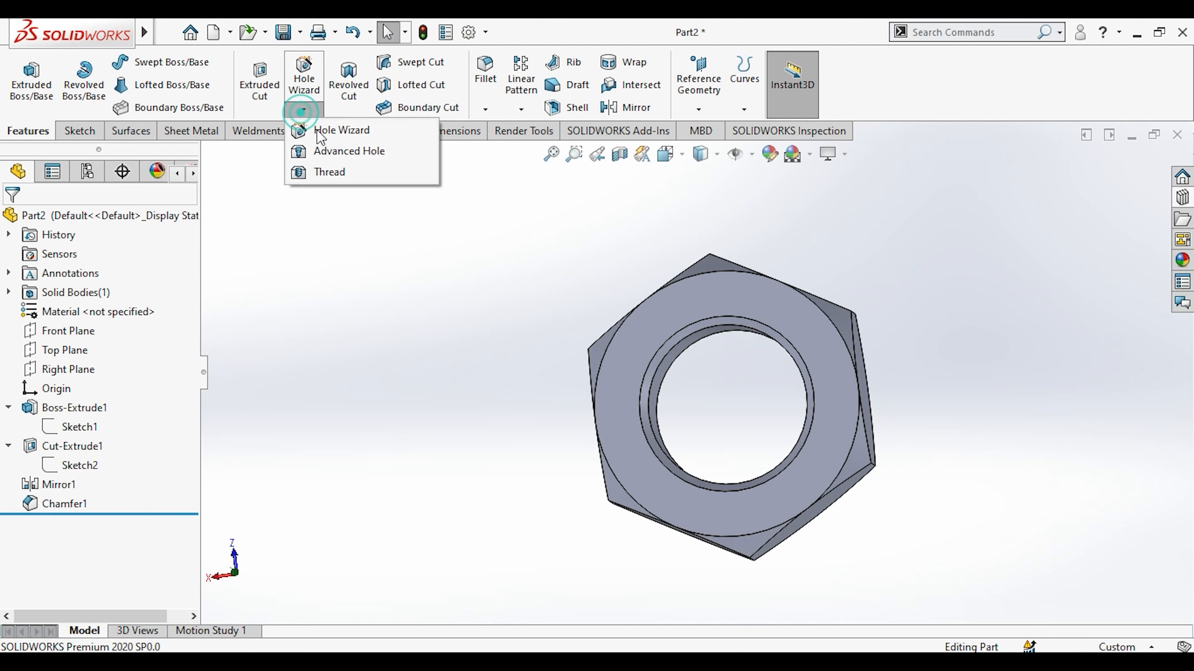
left_click(370, 181)
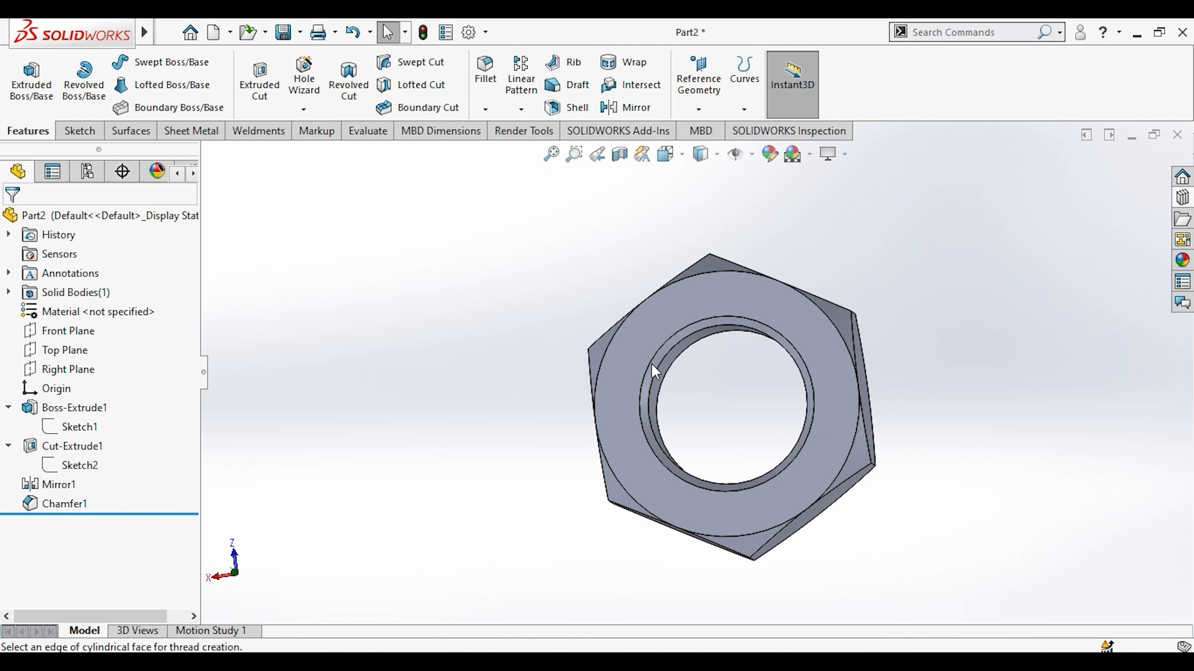
left_click(695, 366)
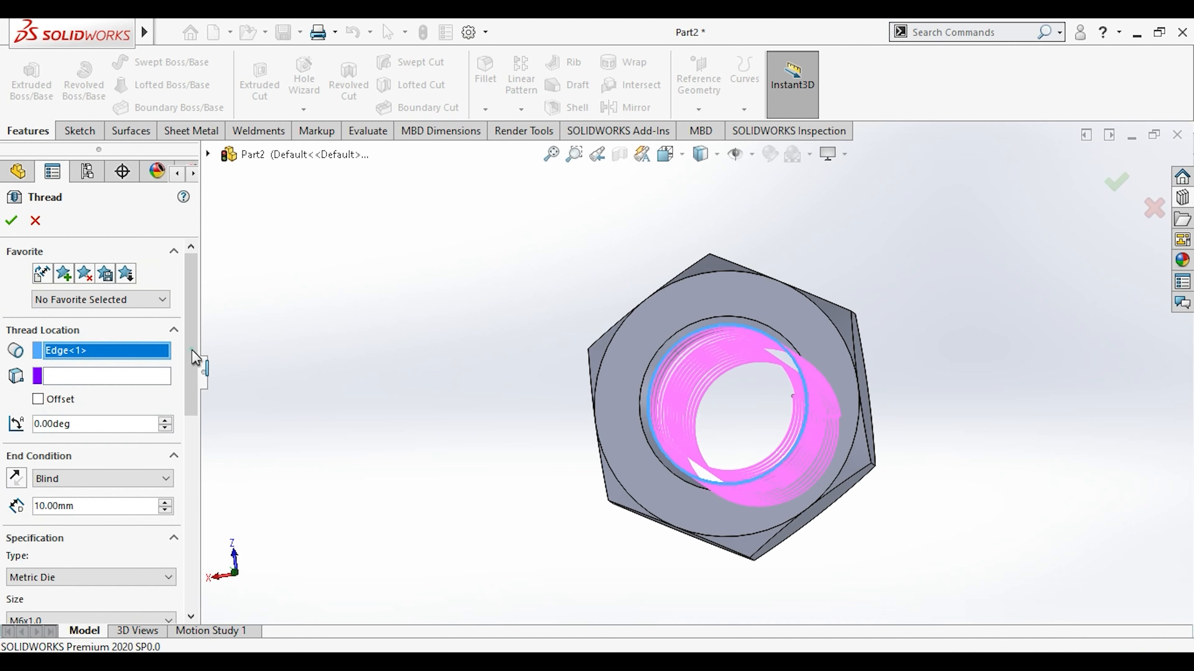
scroll(195, 359, "down", 3)
middle_click_drag(547, 378, 421, 467)
left_click(163, 382)
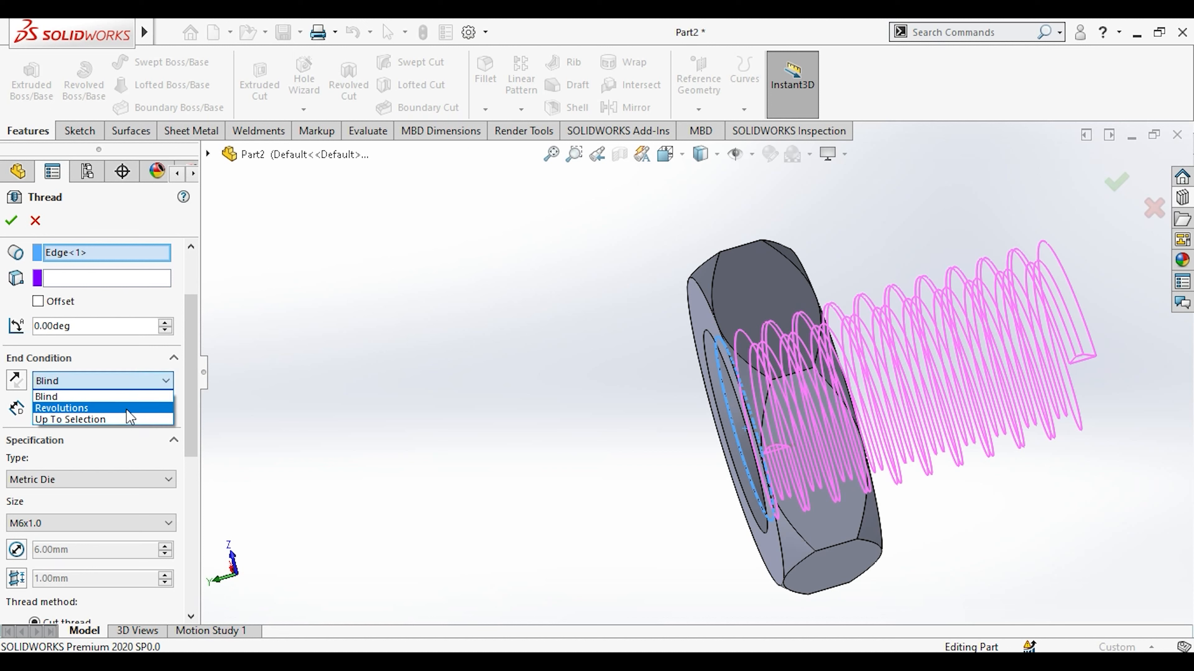
left_click(120, 420)
middle_click_drag(715, 399, 808, 407)
left_click(828, 339)
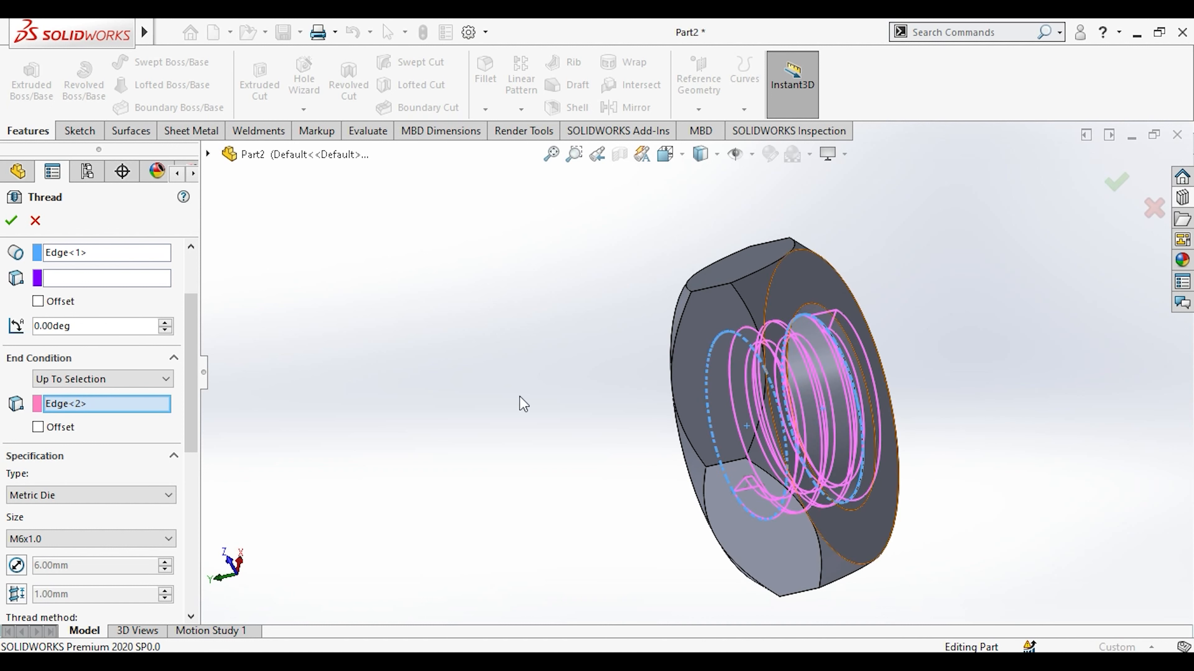
Set the bore's thread type to Metric Tap with size M6x1.0 as a cut thread and apply it.
scroll(187, 426, "down", 5)
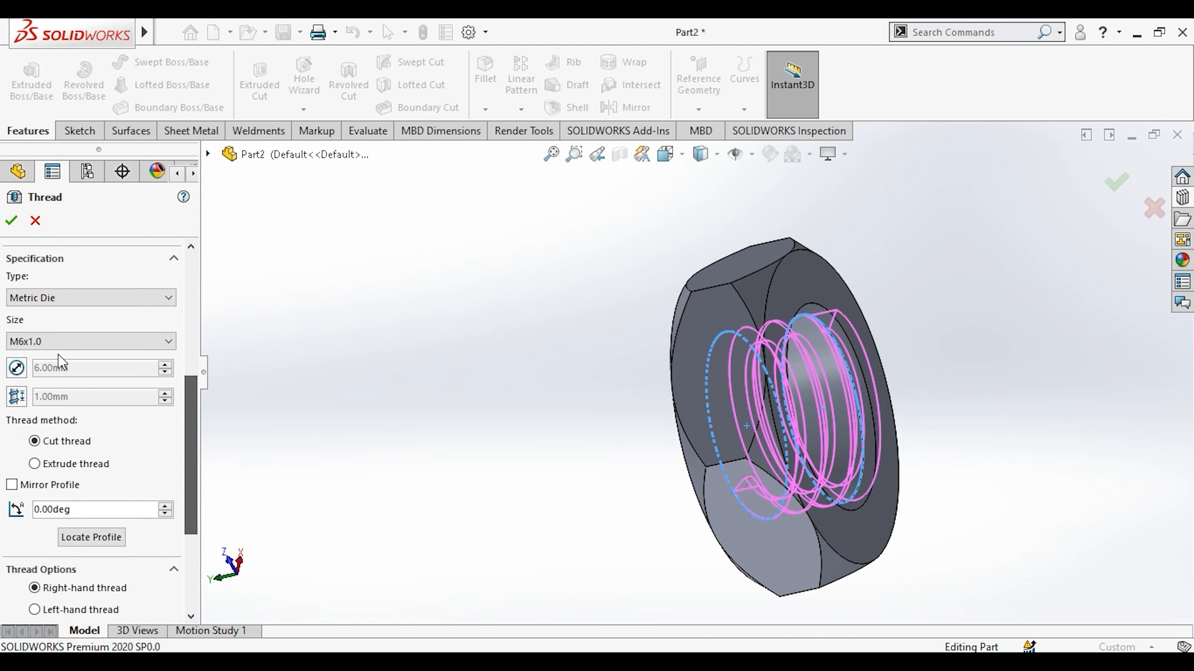
left_click(12, 220)
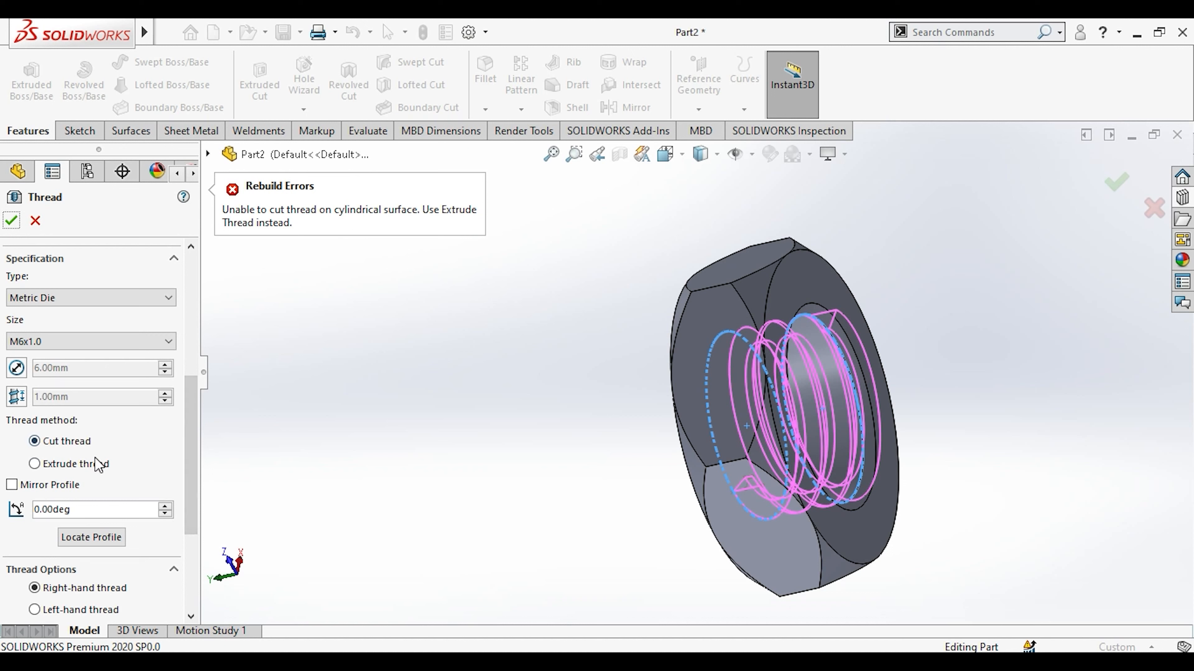
left_click(89, 297)
left_click(80, 342)
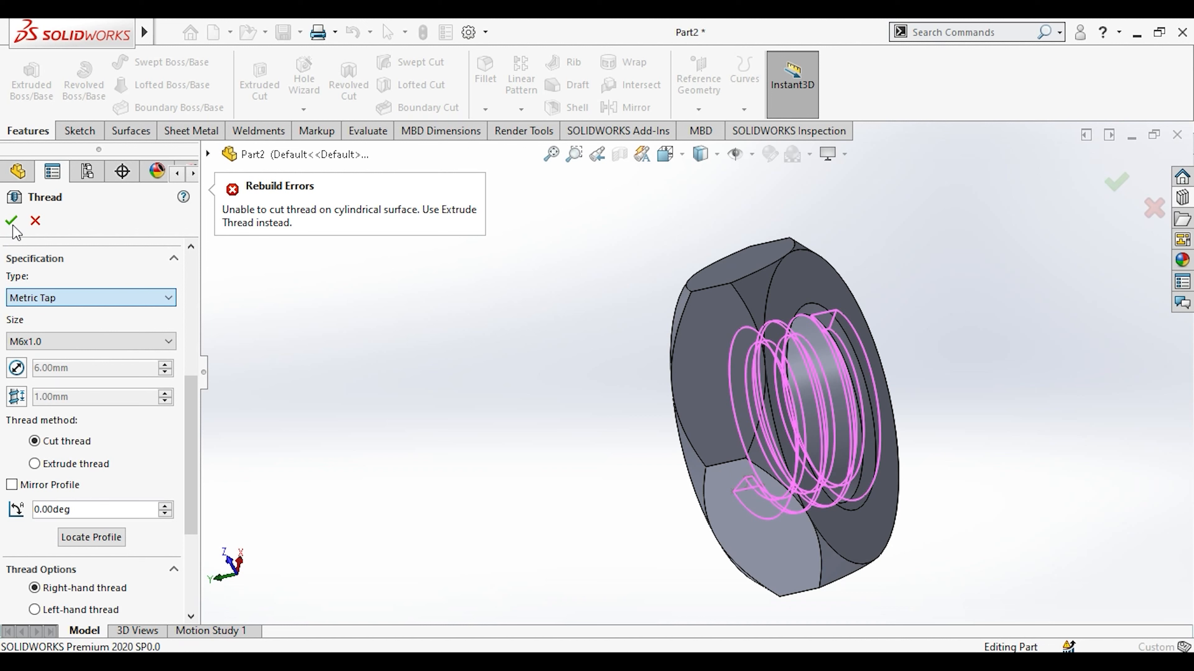
left_click(13, 225)
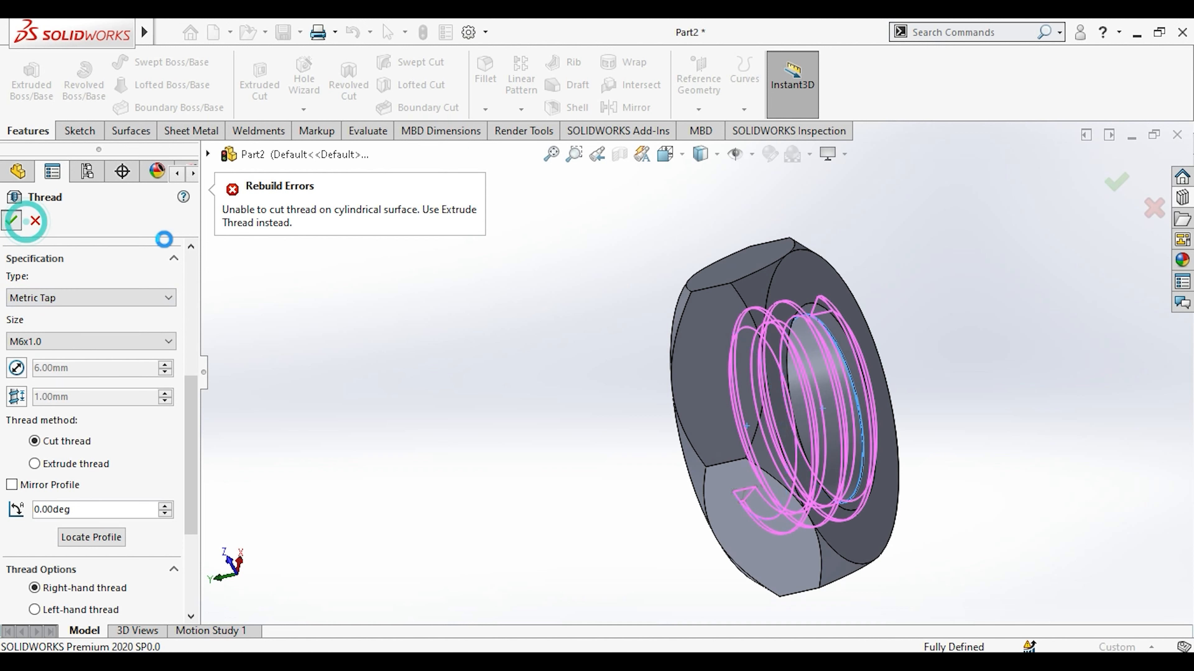
left_click(435, 310)
Reopen the bore thread and change its end condition to Blind with a depth of 2 mm.
middle_click_drag(813, 399, 837, 324)
scroll(865, 357, "down", 2)
left_click(56, 523)
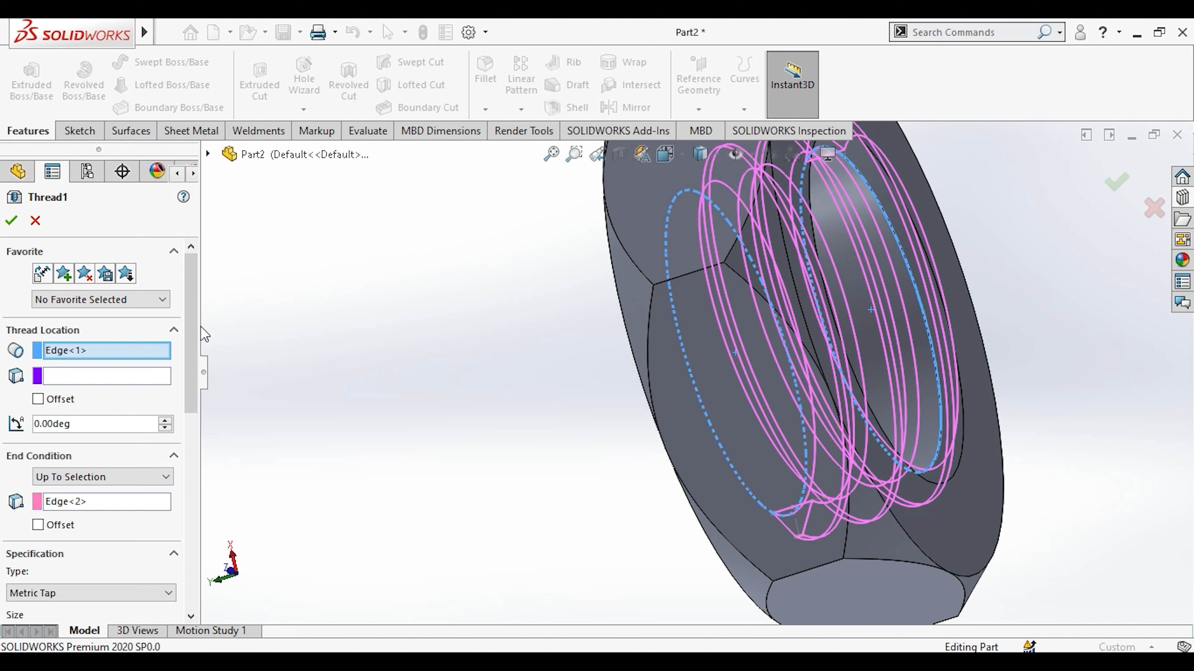
mouse_move(191, 338)
left_mouse_down()
mouse_move(191, 378)
mouse_move(186, 344)
left_mouse_up()
left_click(85, 426)
left_click(84, 438)
type("2")
key("Return")
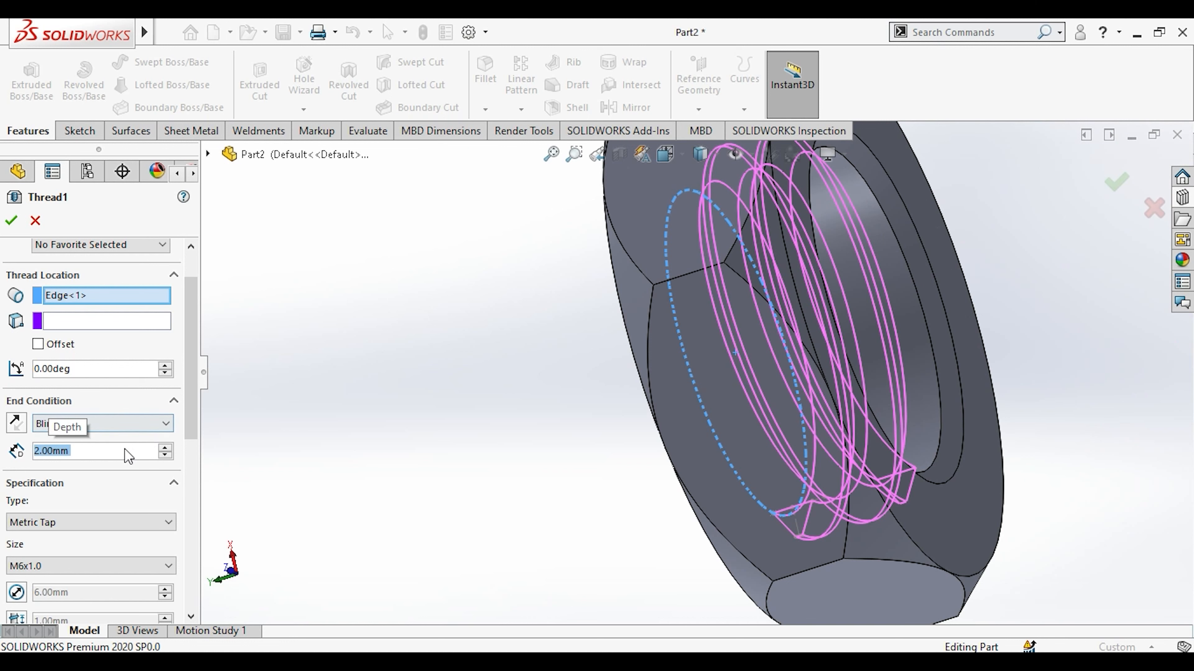
Try blind thread depths of 3, 2.5, 2.3, 2.1 and 1.9 mm against the nut's thickness.
type("3")
key("Return")
scroll(799, 418, "up", 3)
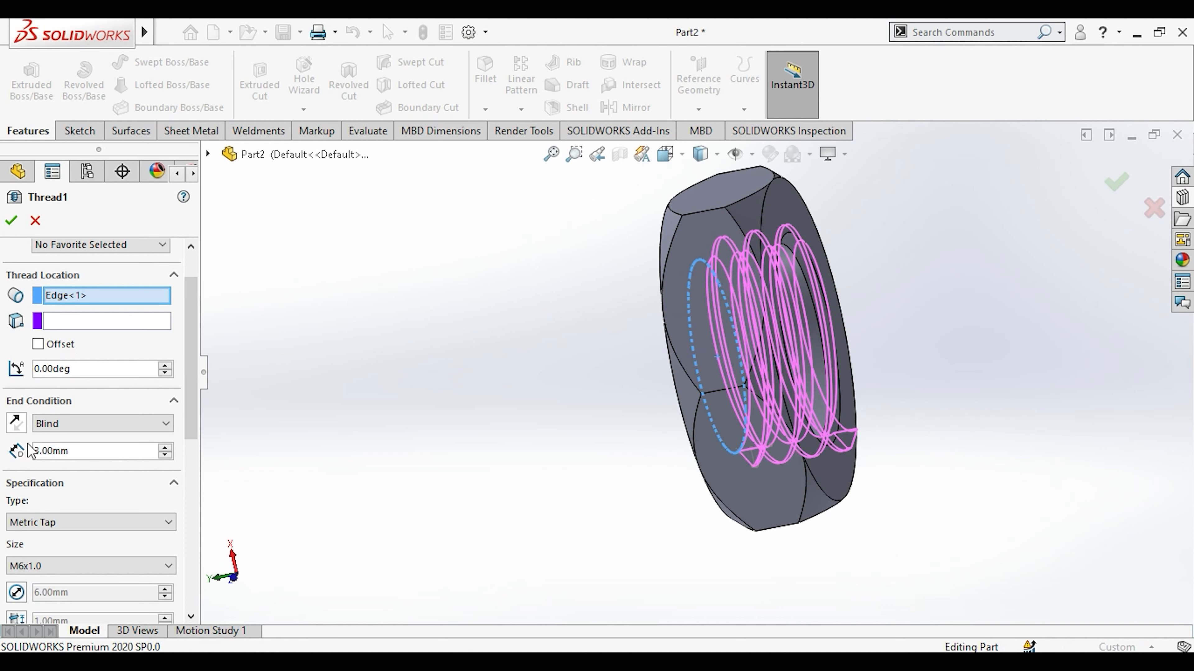
type("2.5")
key("Return")
type("2.3")
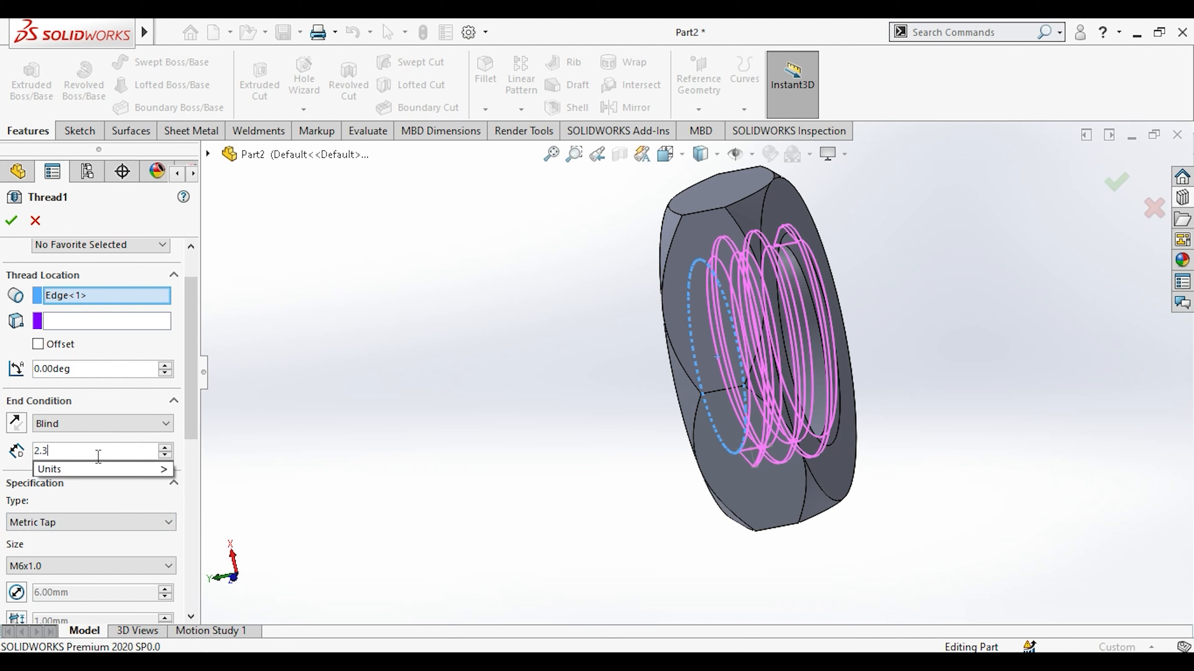
key("Return")
type("2.1")
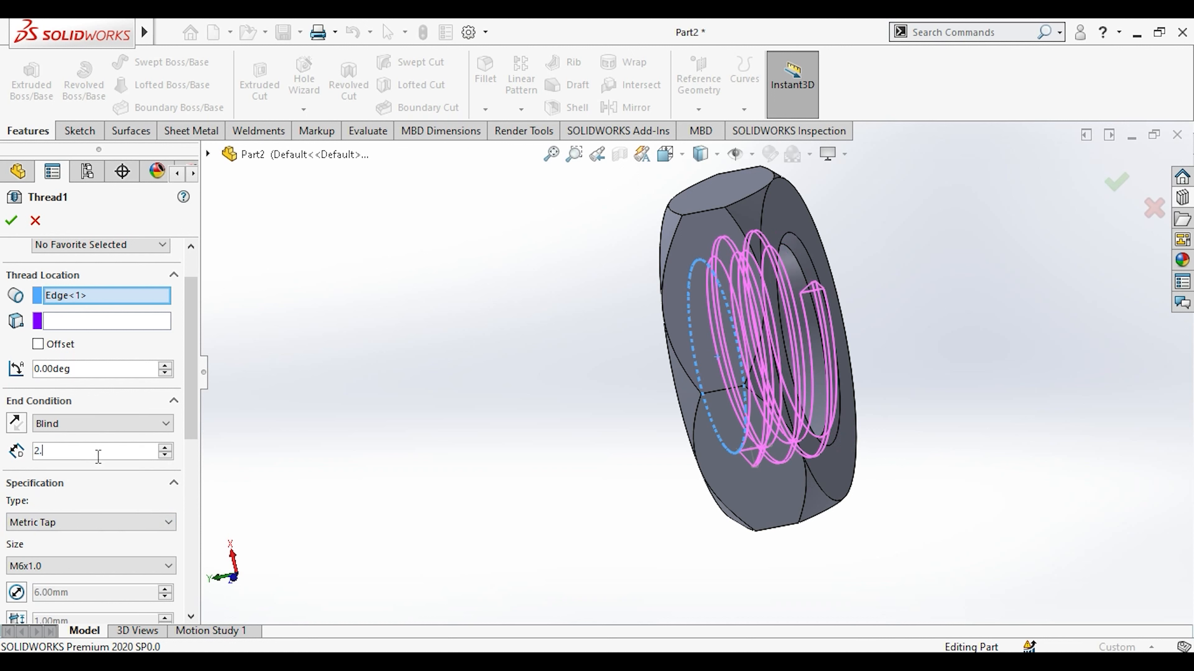
key("Return")
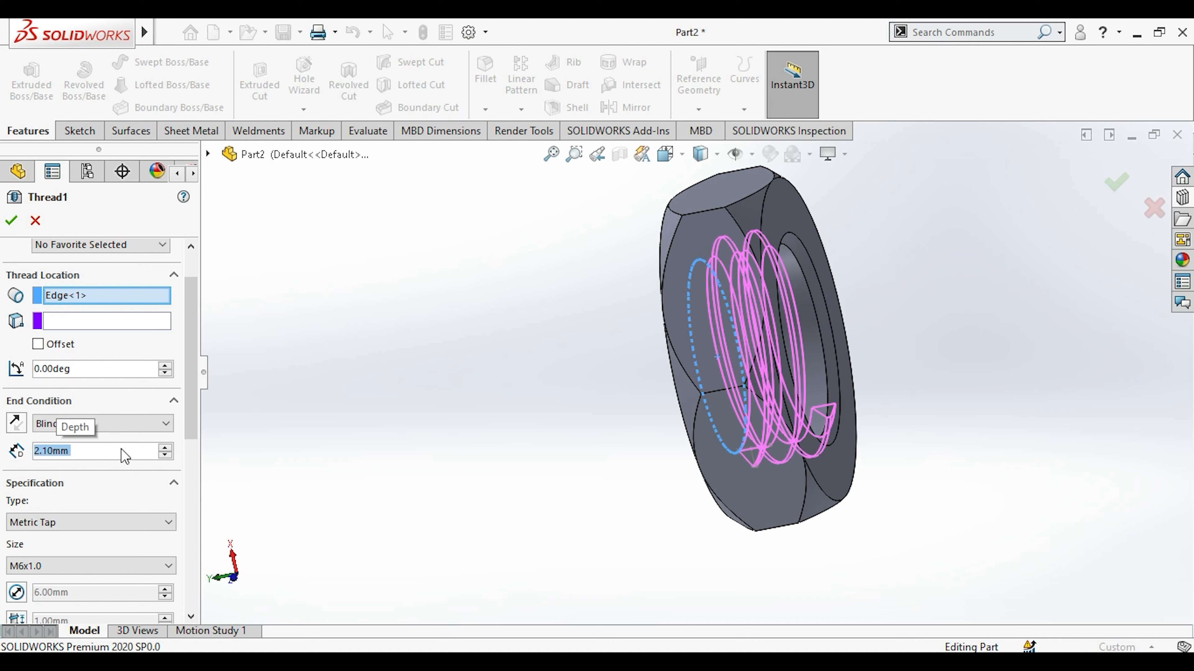
type("1.9")
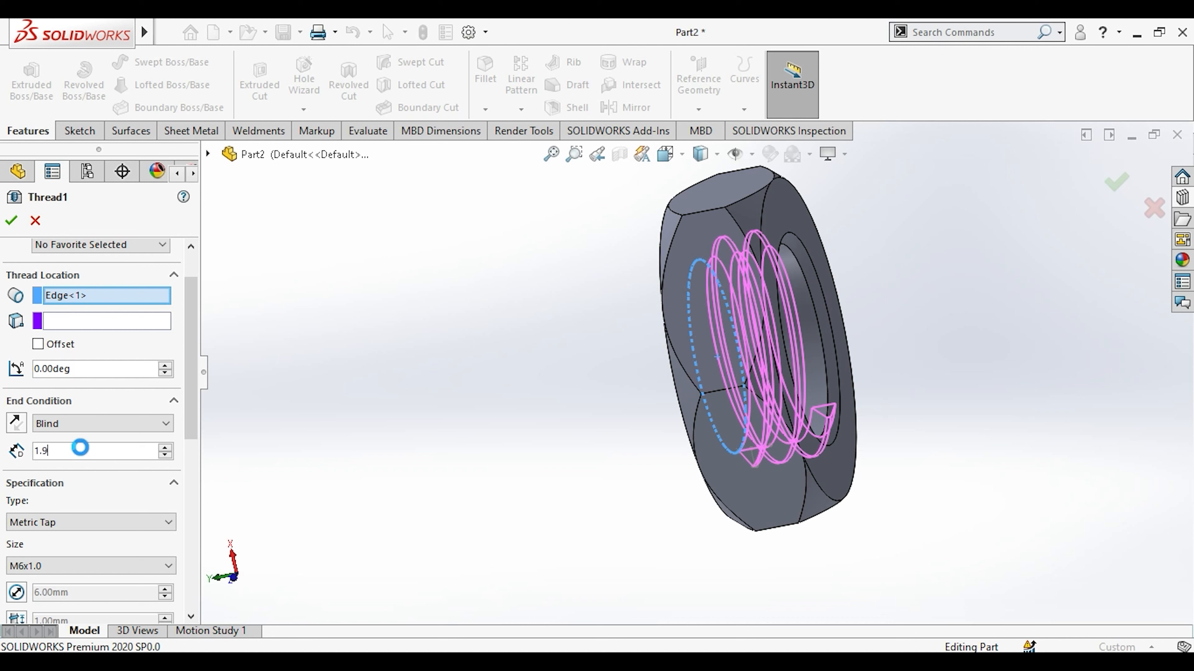
key("Return")
Keep the thread's Blind end condition and set its depth to 3 mm.
middle_click_drag(503, 378, 510, 526)
middle_click_drag(788, 375, 774, 341)
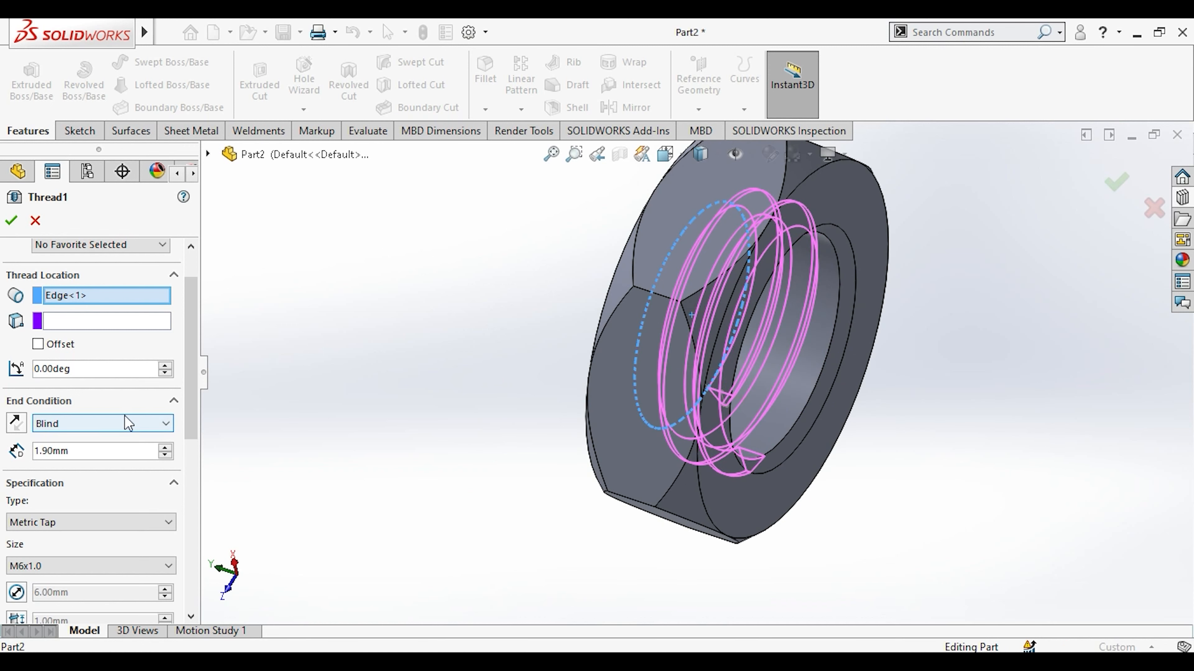
left_click_drag(189, 376, 188, 358)
left_click(106, 423)
left_click(80, 422)
left_click(79, 422)
left_click(79, 419)
left_click_drag(86, 447, 36, 445)
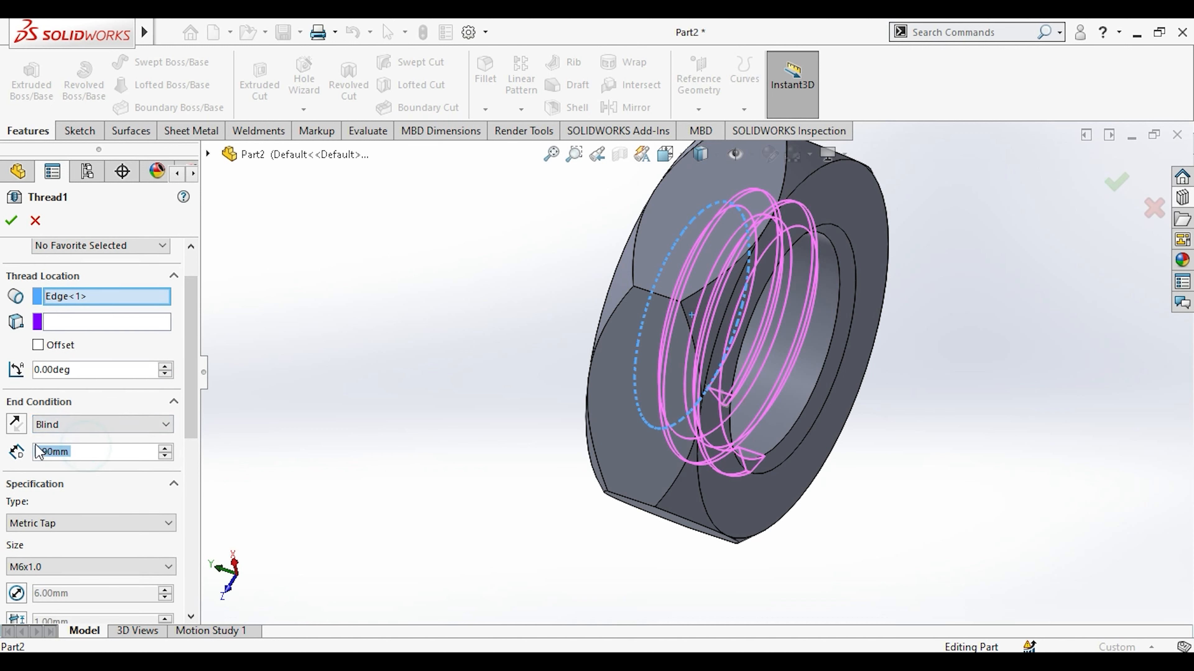
type("2")
key("BackSpace")
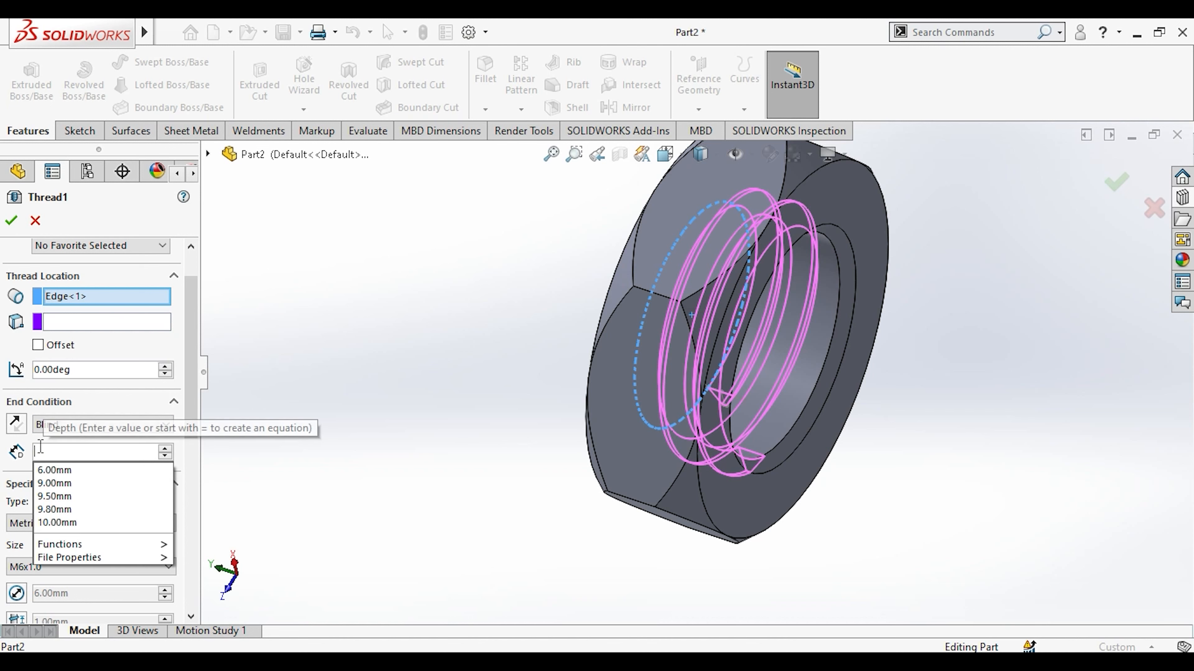
type("3")
key("Return")
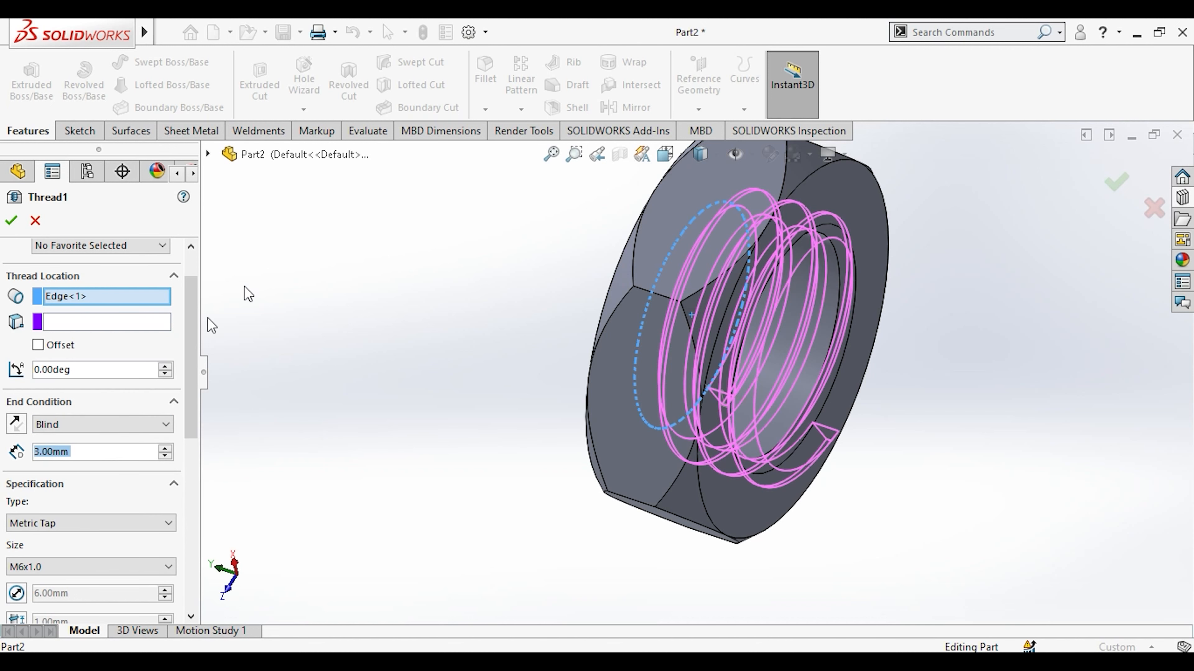
Offset the thread start 1 mm outward from the bore edge and apply it with a 4 mm blind depth.
left_click(52, 344)
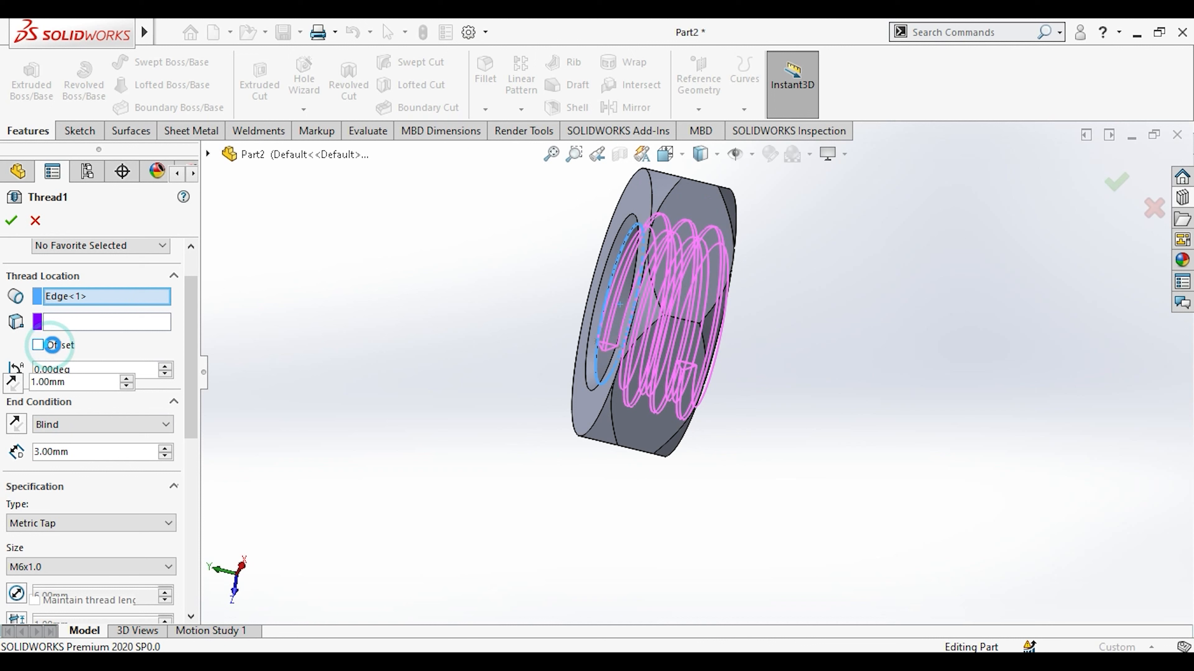
left_click(24, 369)
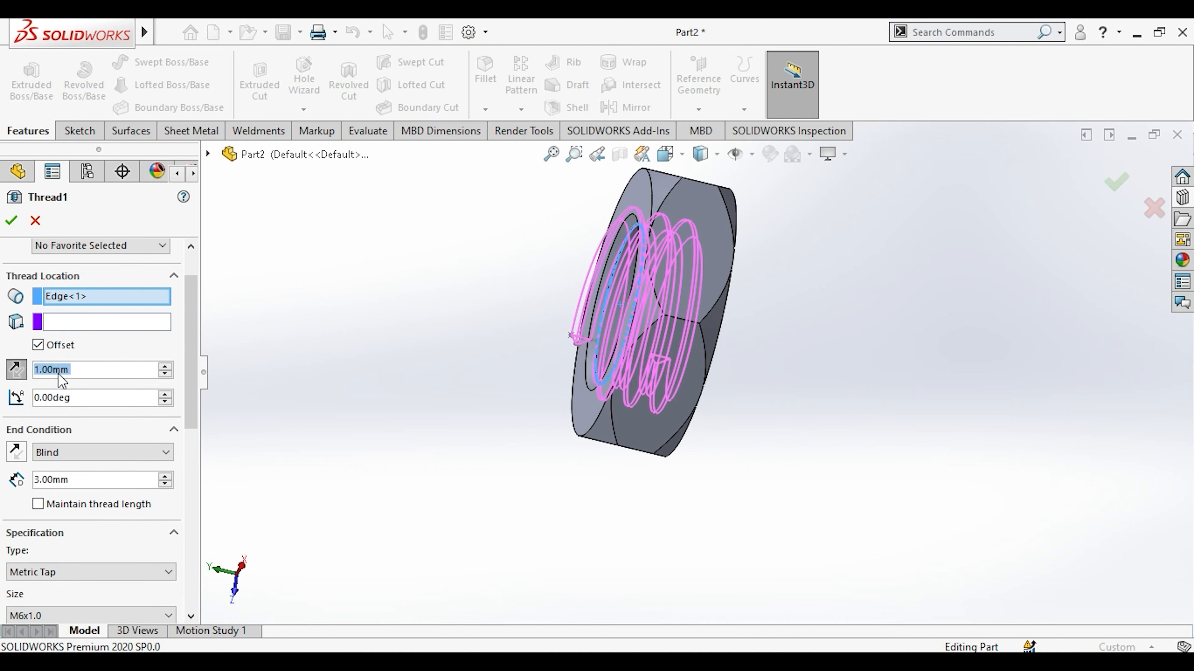
left_click_drag(70, 480, 27, 481)
type("4")
key("Return")
middle_click_drag(399, 234, 367, 230)
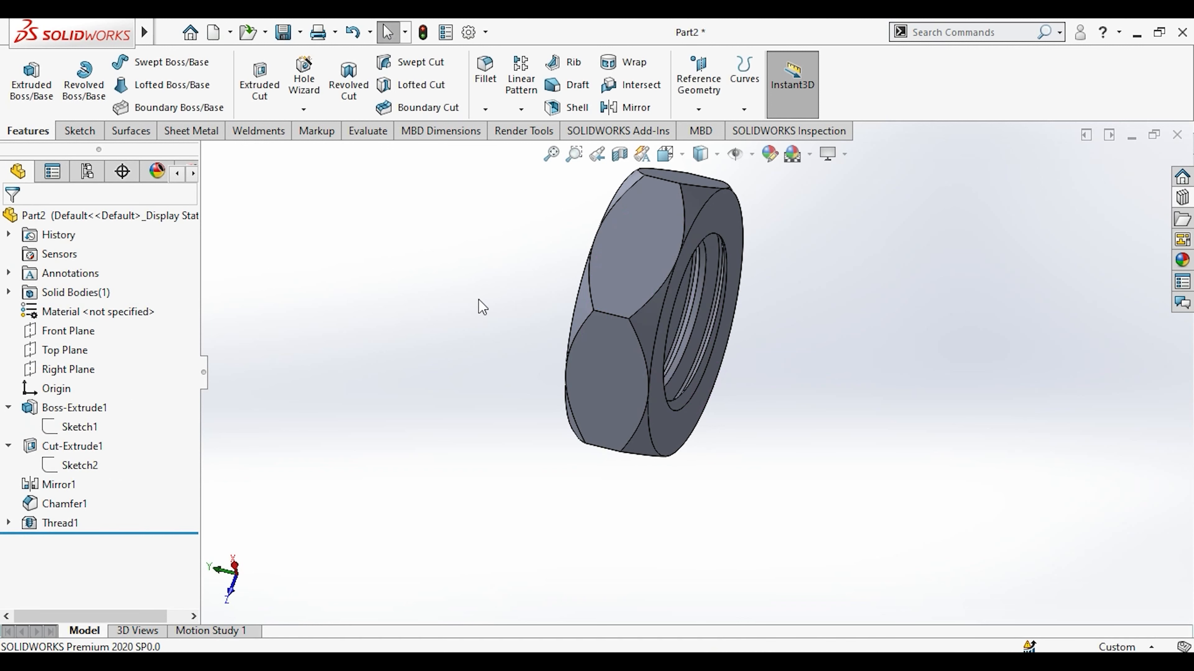
Inspect the nut's internal thread from both faces and collapse the extrude and cut features in the tree.
middle_click_drag(735, 357, 483, 381)
middle_click_drag(333, 395, 743, 533)
scroll(654, 343, "down", 3)
middle_click_drag(649, 336, 701, 371)
scroll(702, 372, "up", 2)
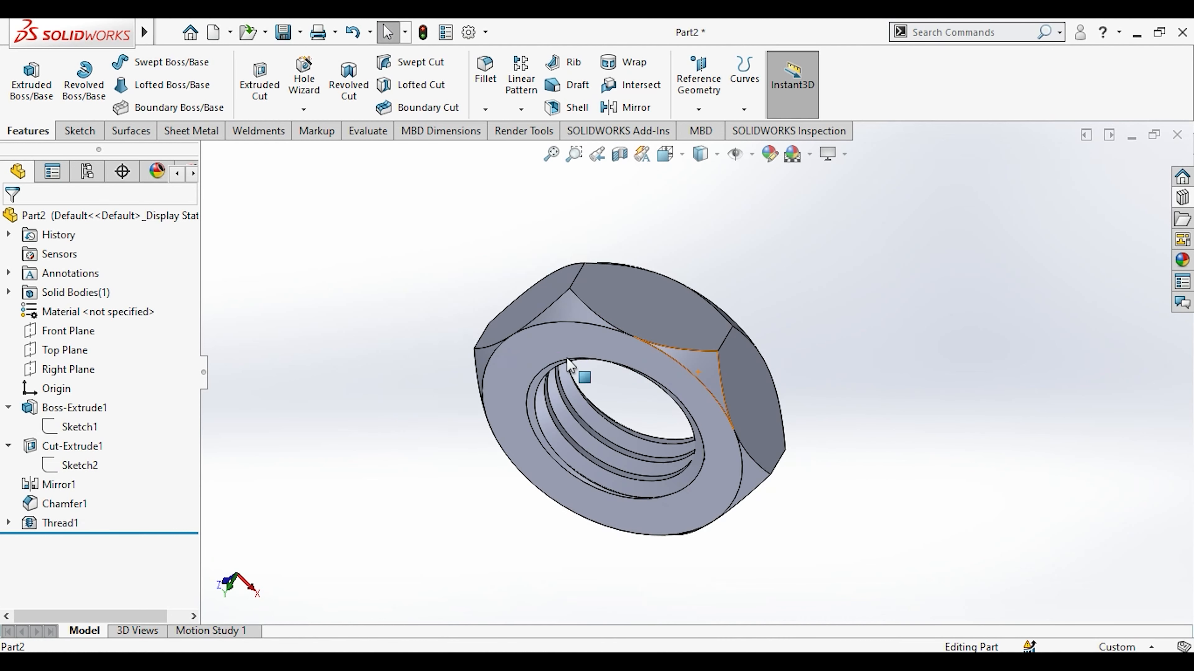
left_click(408, 307)
left_click(10, 446)
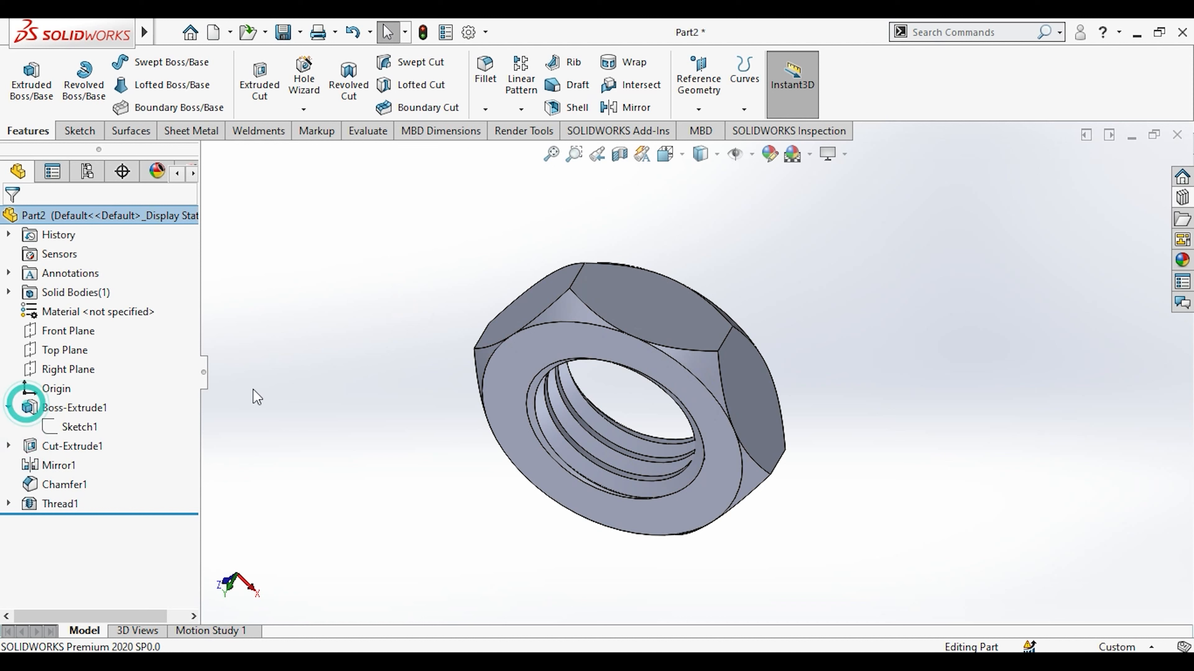
left_click(269, 386)
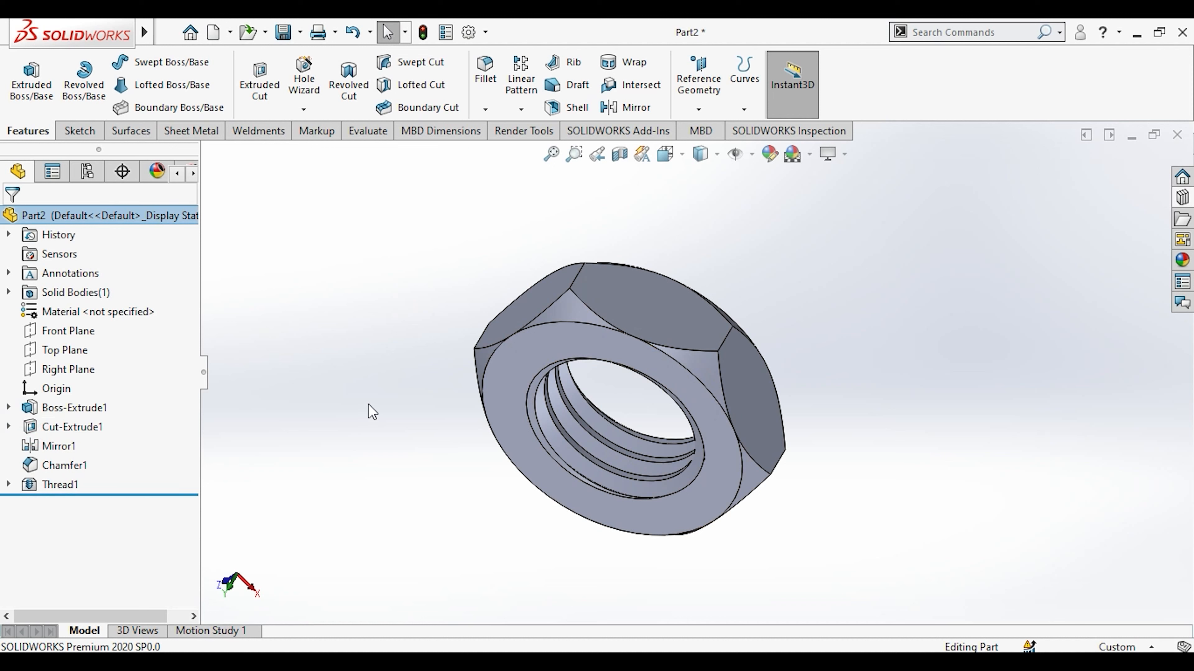
Apply a pale yellow appearance to the whole nut with RGB values 255, 255, 140.
right_click(517, 359)
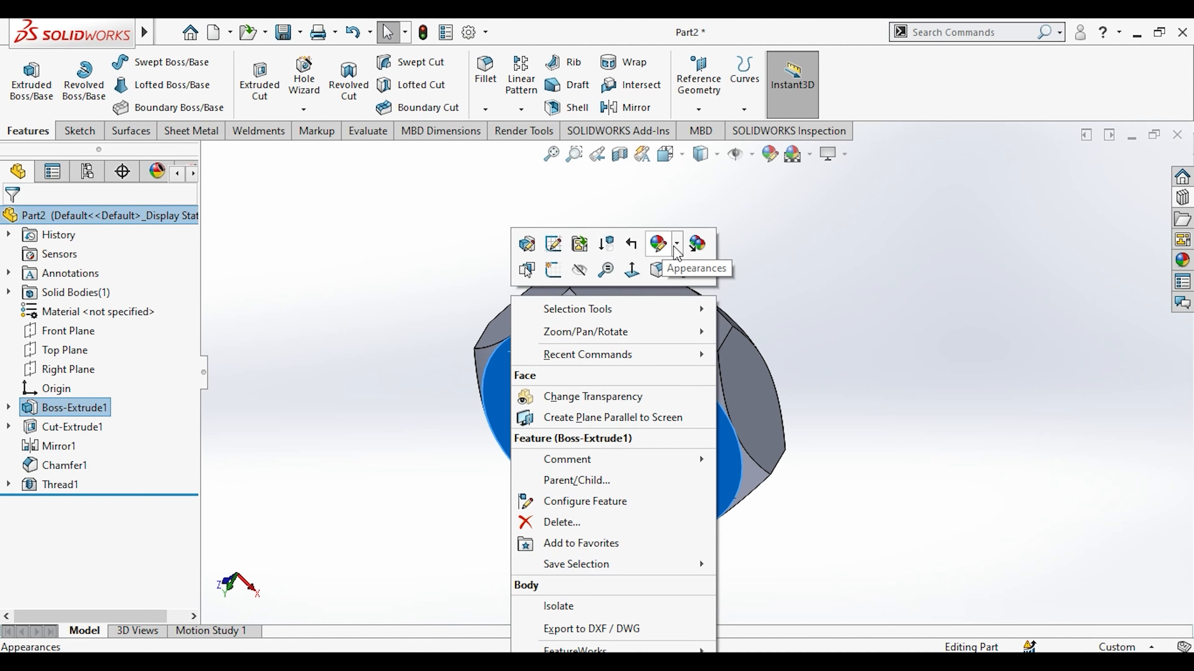
left_click(677, 243)
left_click(703, 338)
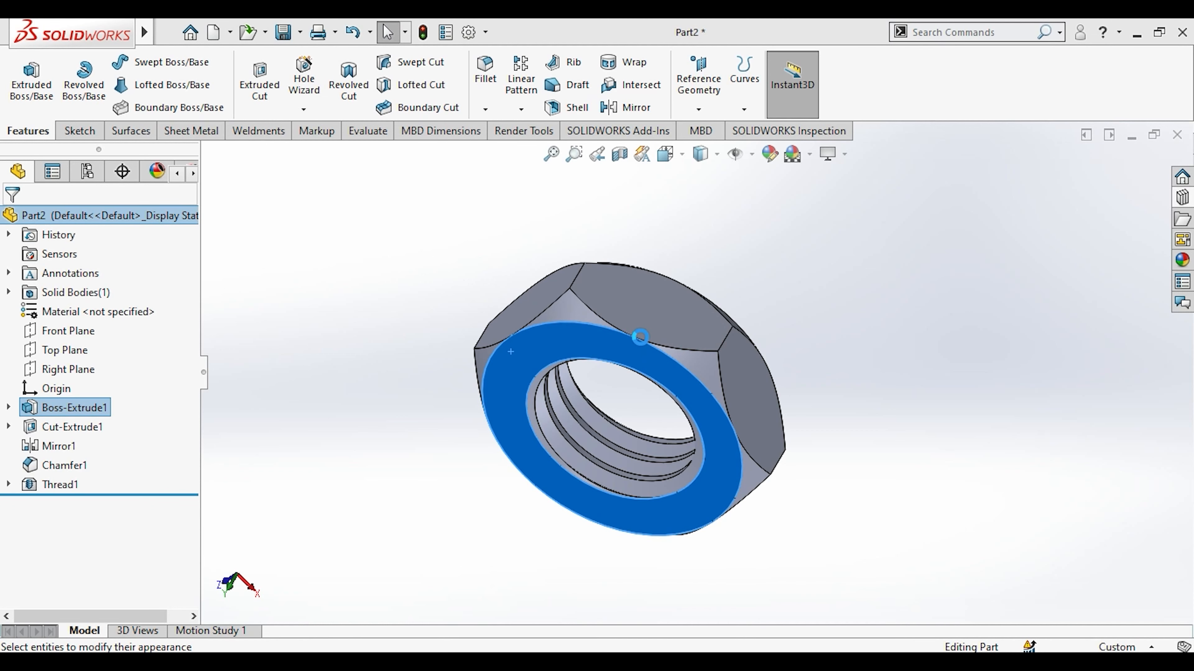
left_click(640, 337)
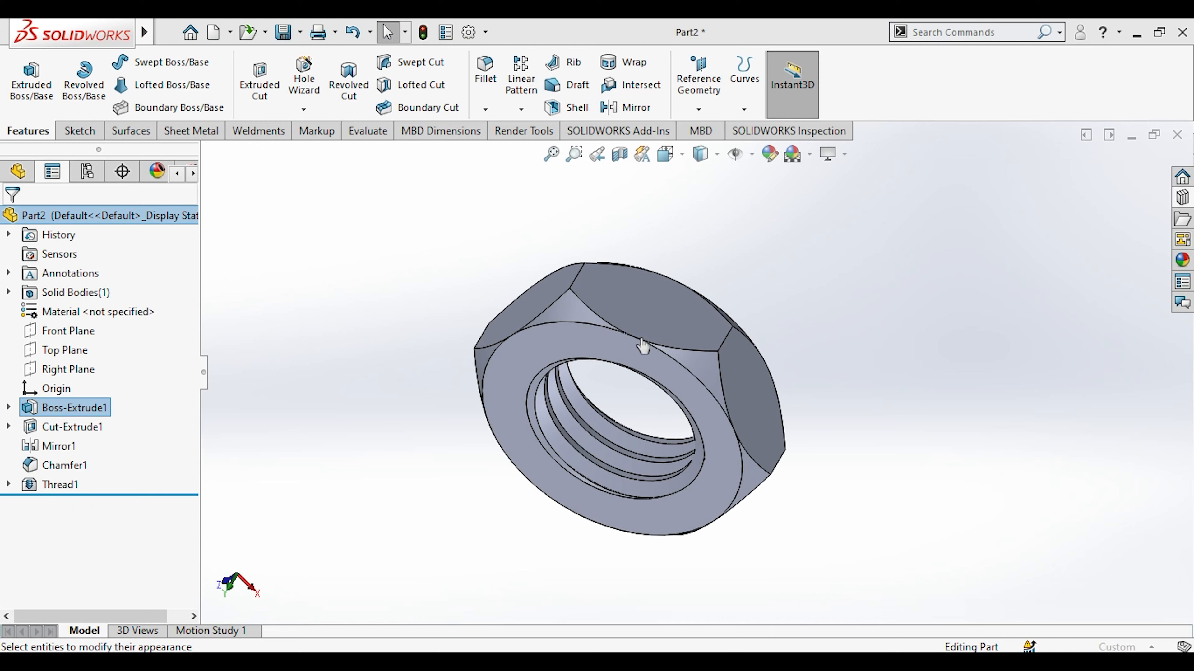
left_click_drag(196, 395, 193, 572)
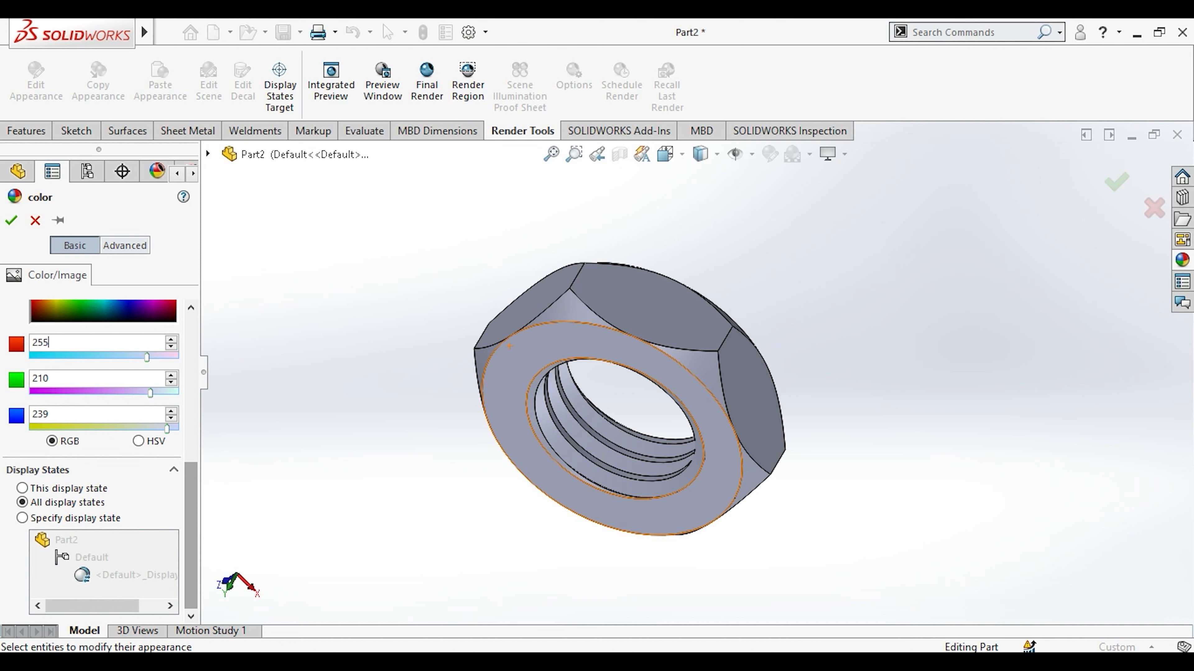
left_click(60, 376)
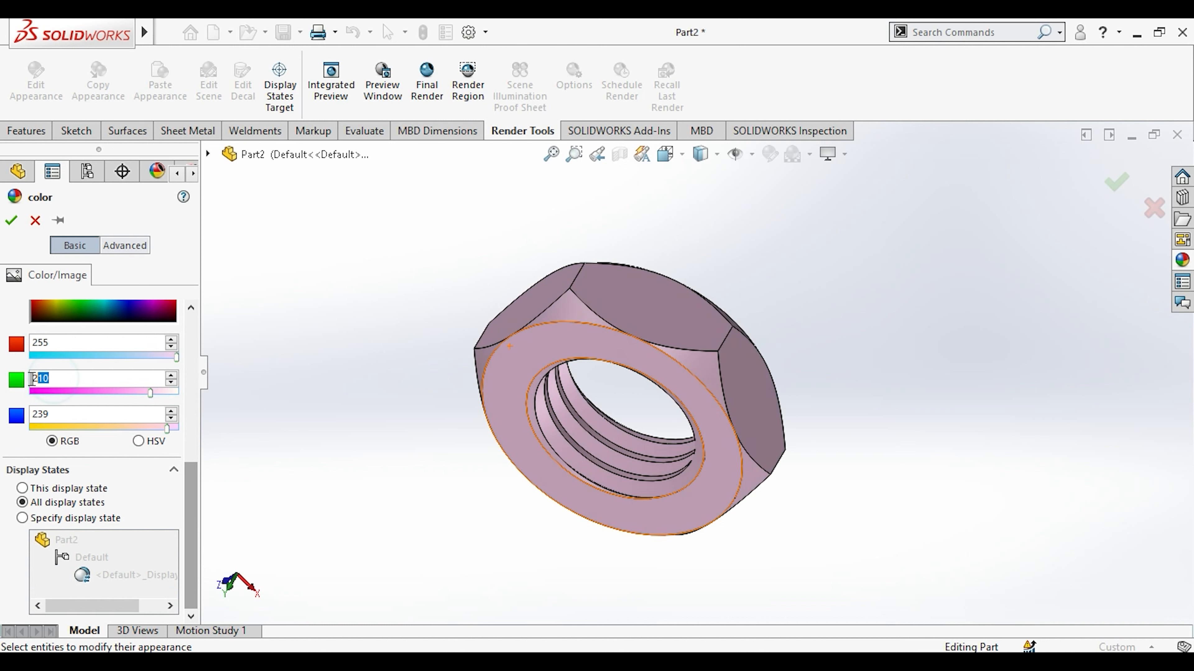
type("255")
left_click(61, 410)
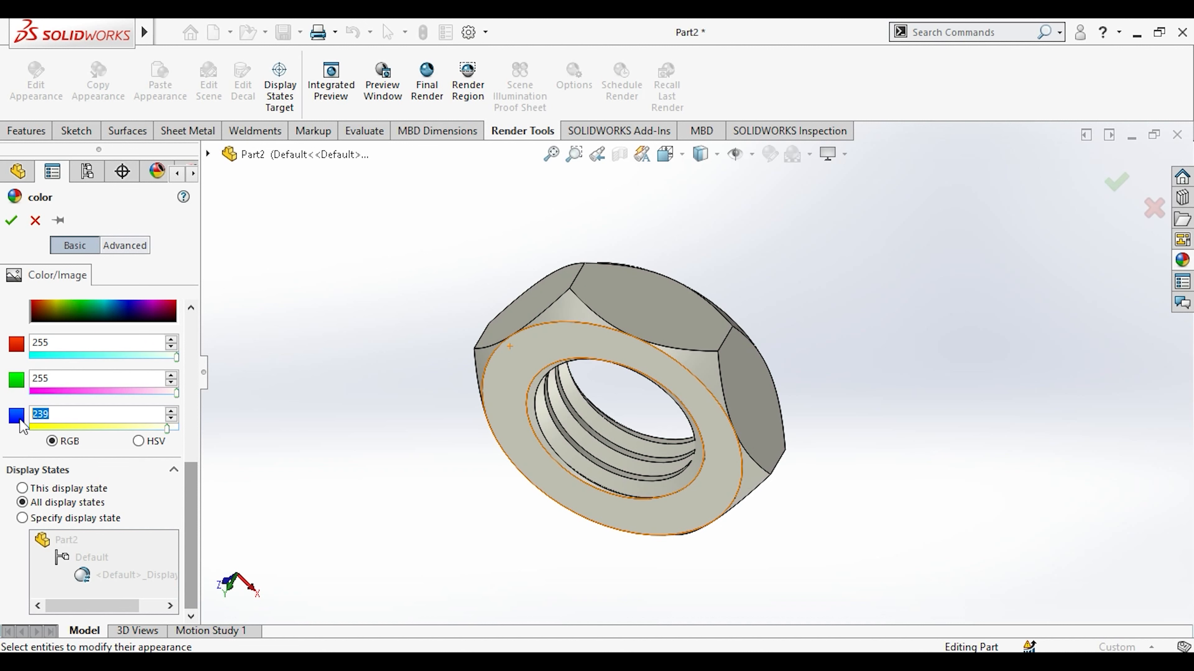
type("125")
key("Return")
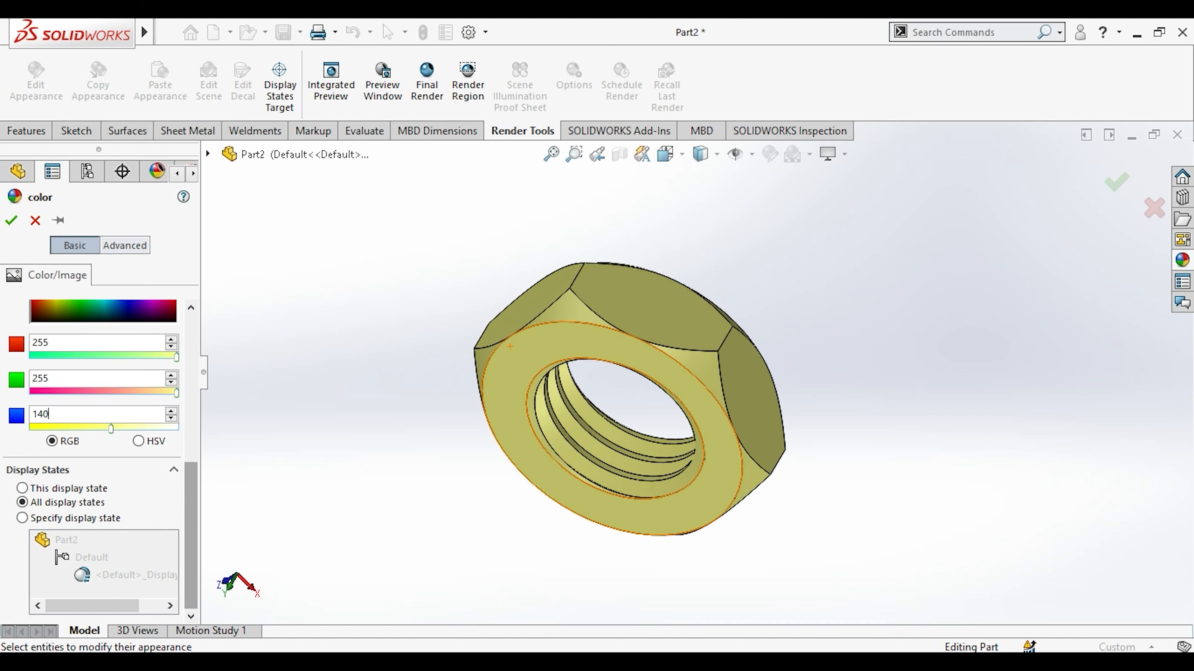
left_click(11, 225)
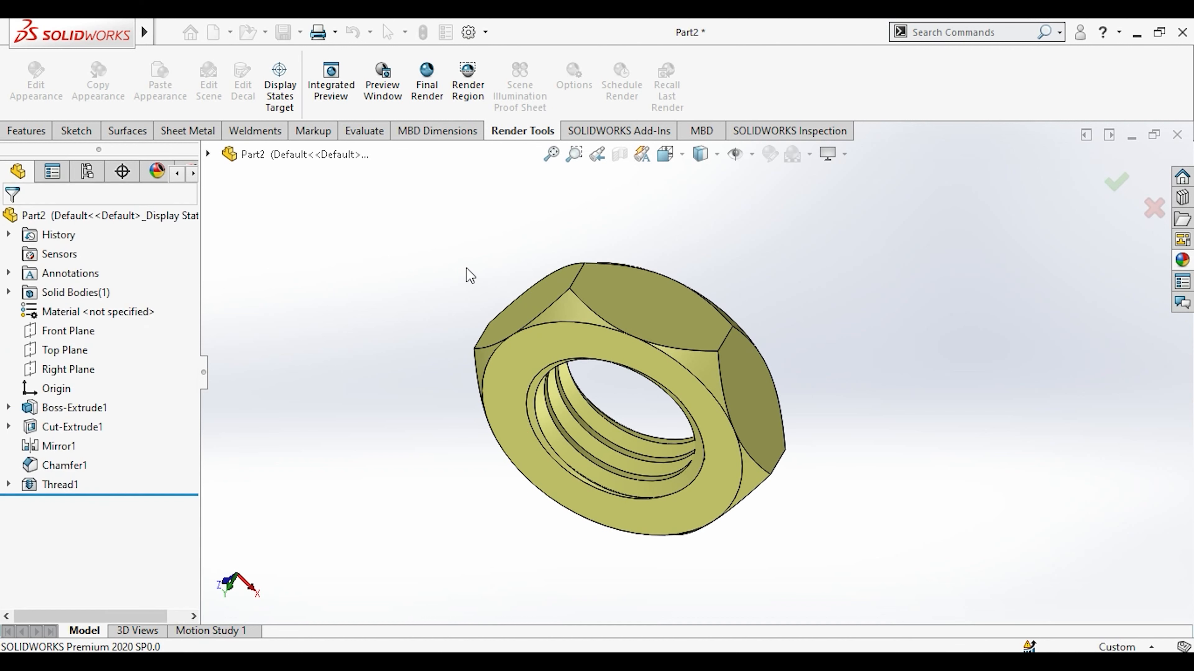
middle_click_drag(453, 253, 452, 454)
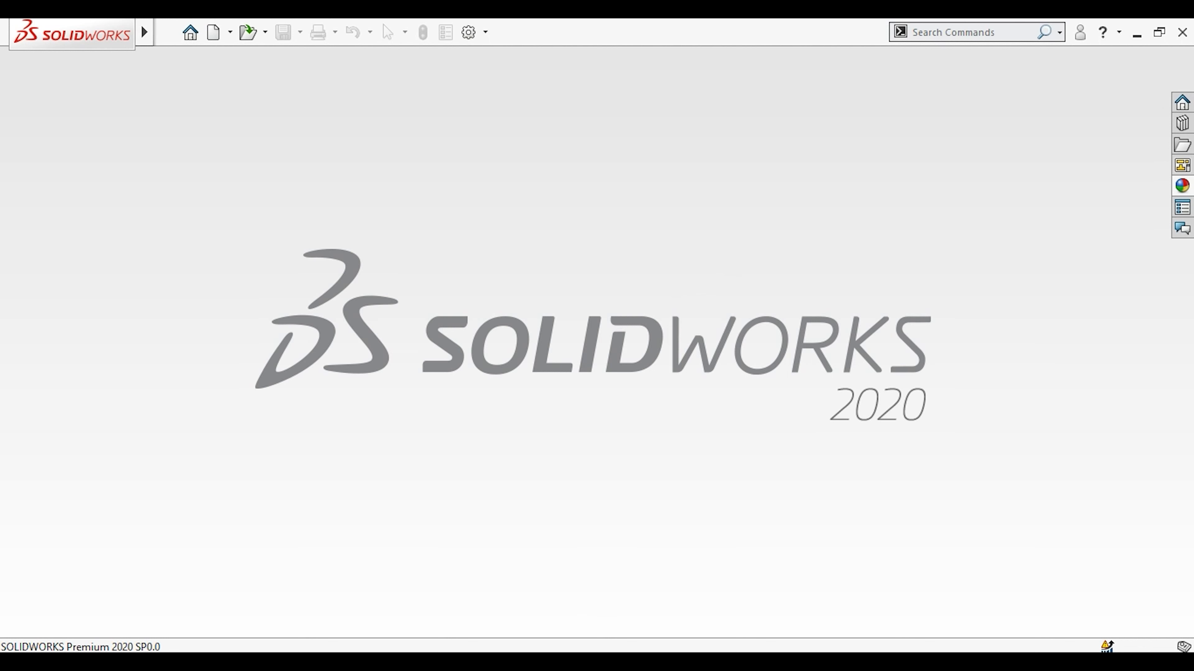
Create a new assembly and load M6 Bolt.SLDPRT and Nut.SLDPRT as the components to insert.
key("ctrl+n")
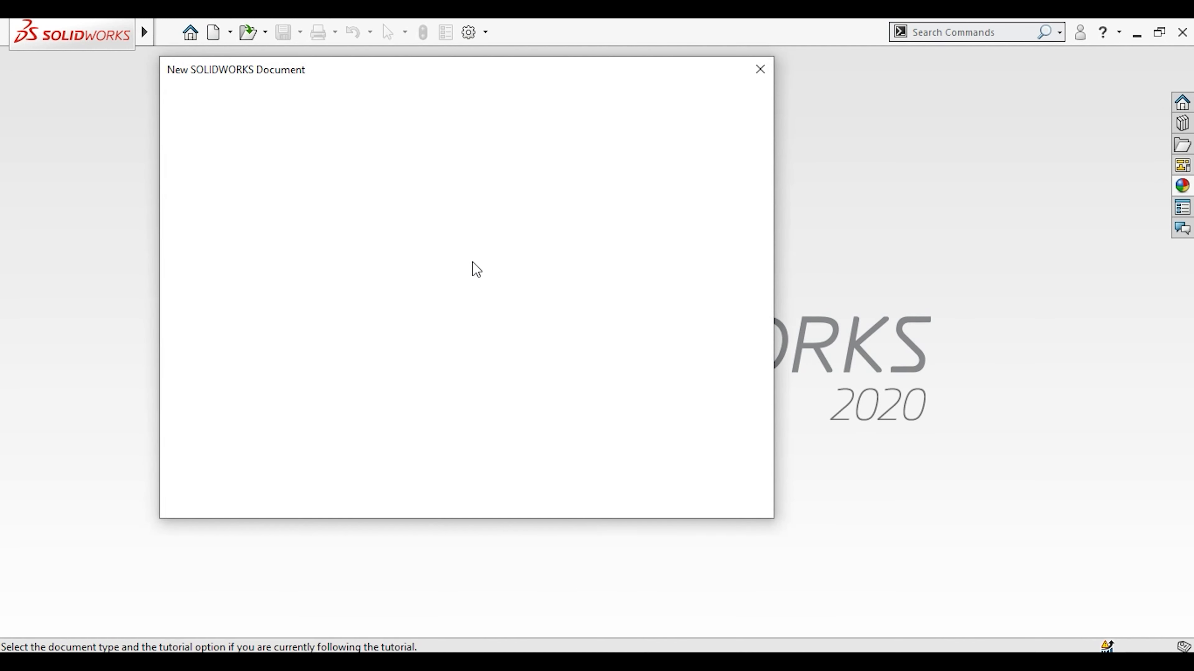
left_click(450, 267)
left_click(547, 486)
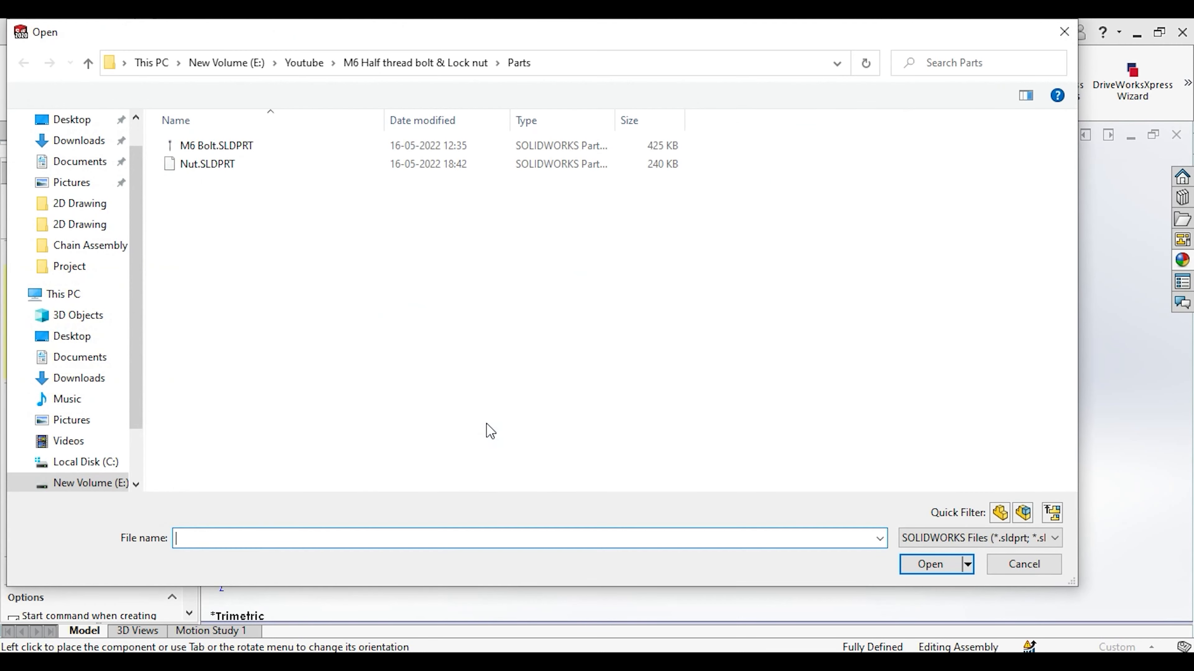
left_click(225, 147)
left_click(233, 166, "ctrl")
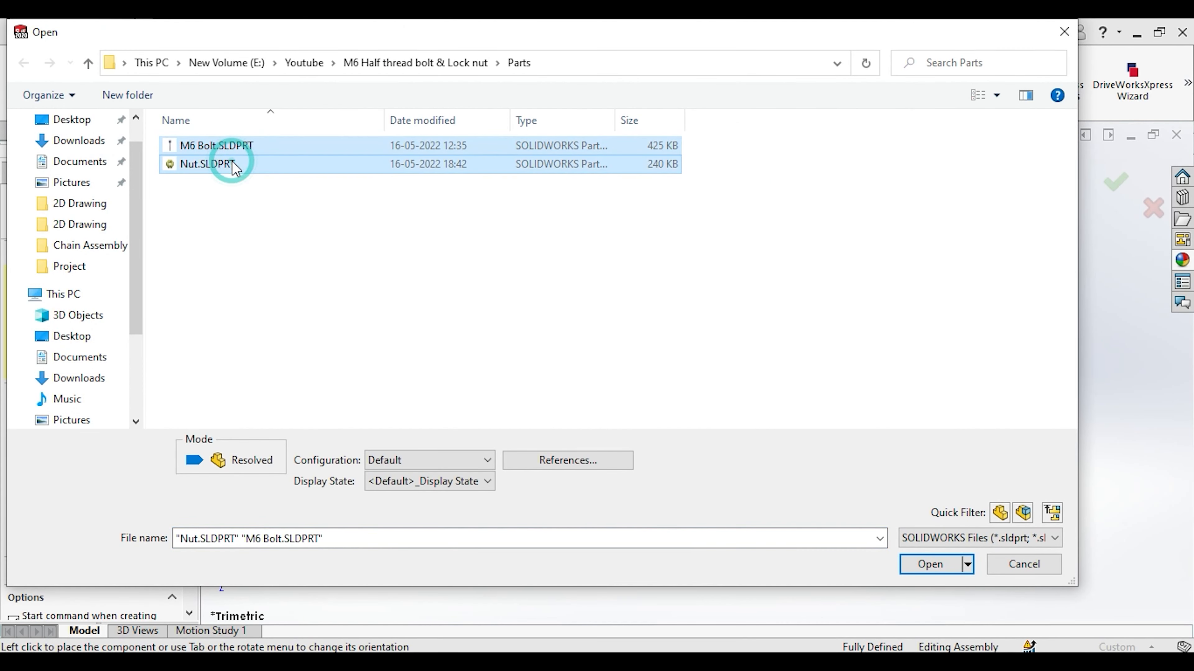
left_click(935, 564)
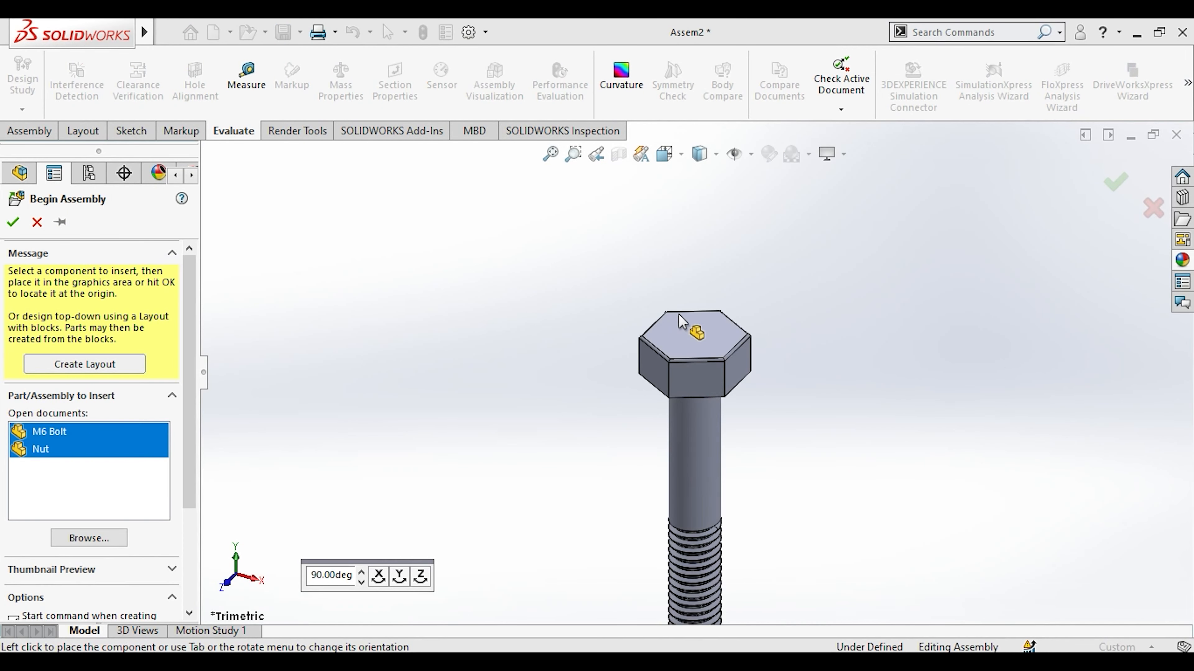
Place the M6 bolt in the assembly and put the nut just below its threaded end.
left_click(640, 334)
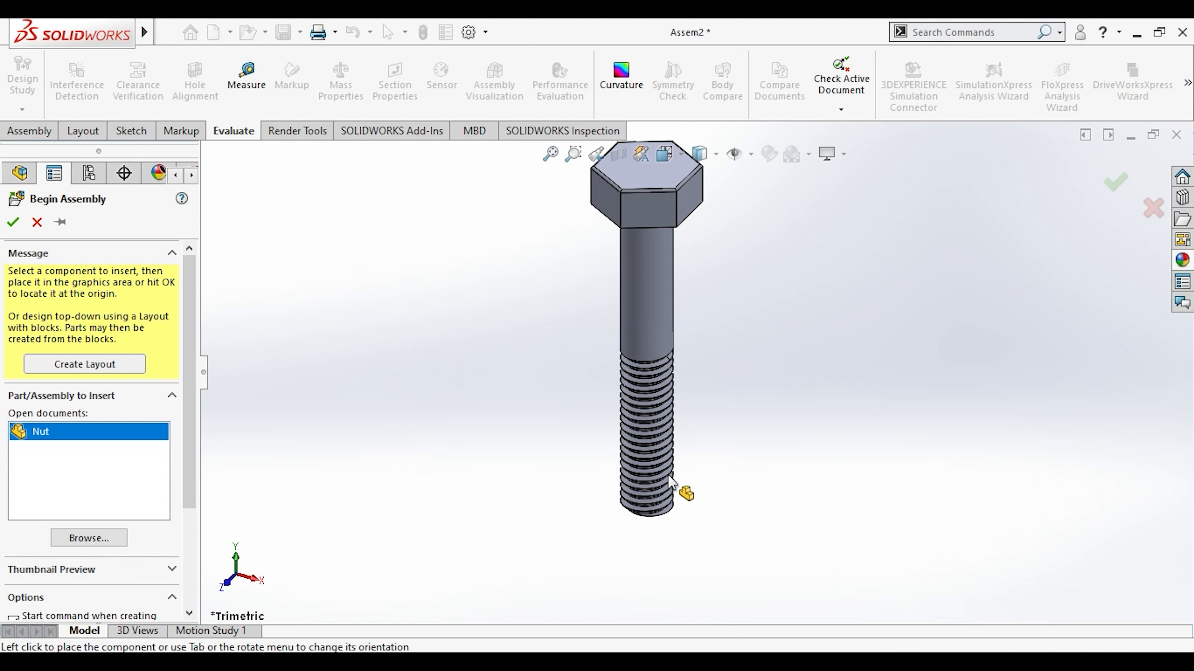
left_click(680, 490)
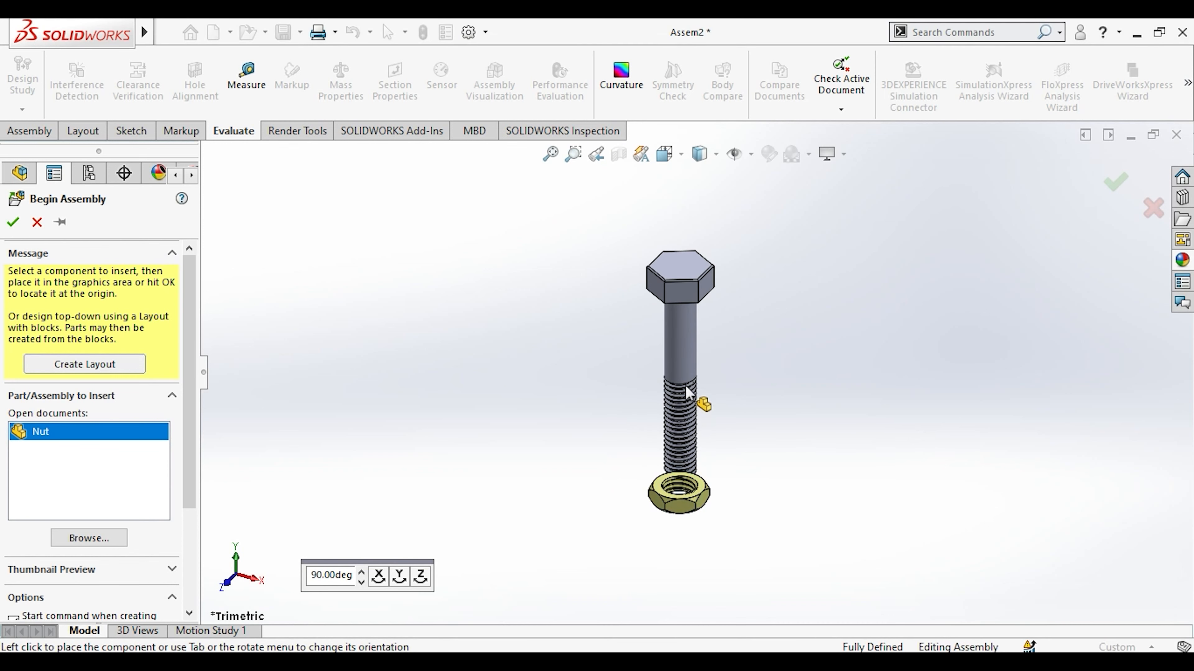
middle_click_drag(701, 413, 682, 396)
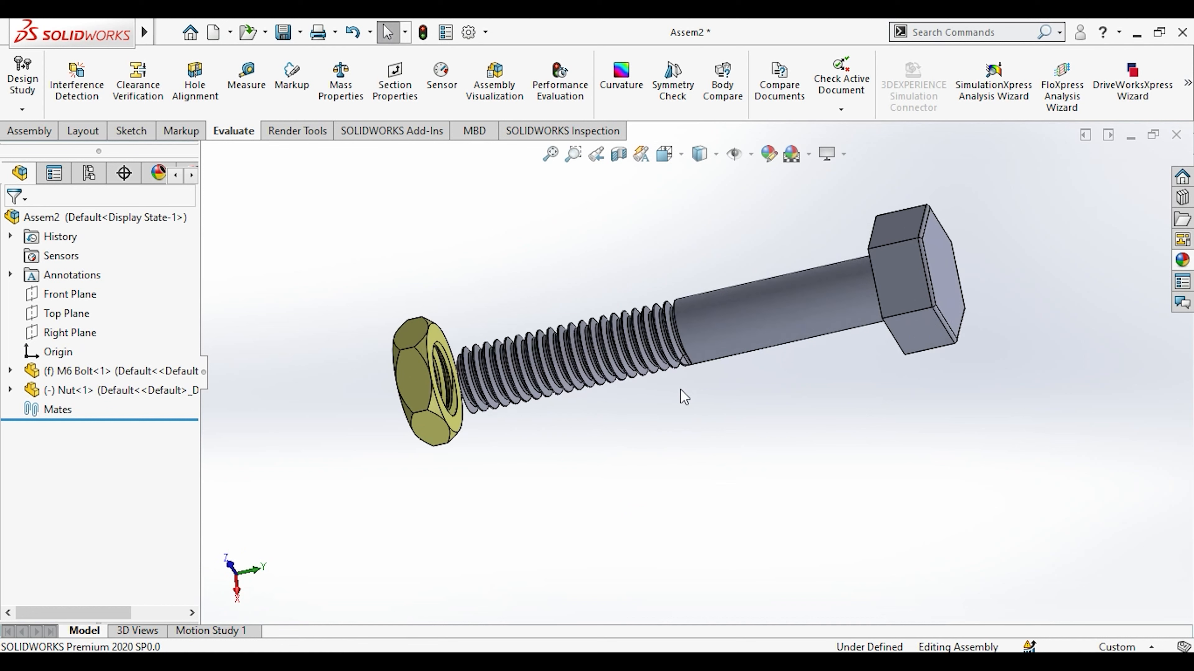
left_click(802, 308)
left_click(768, 431)
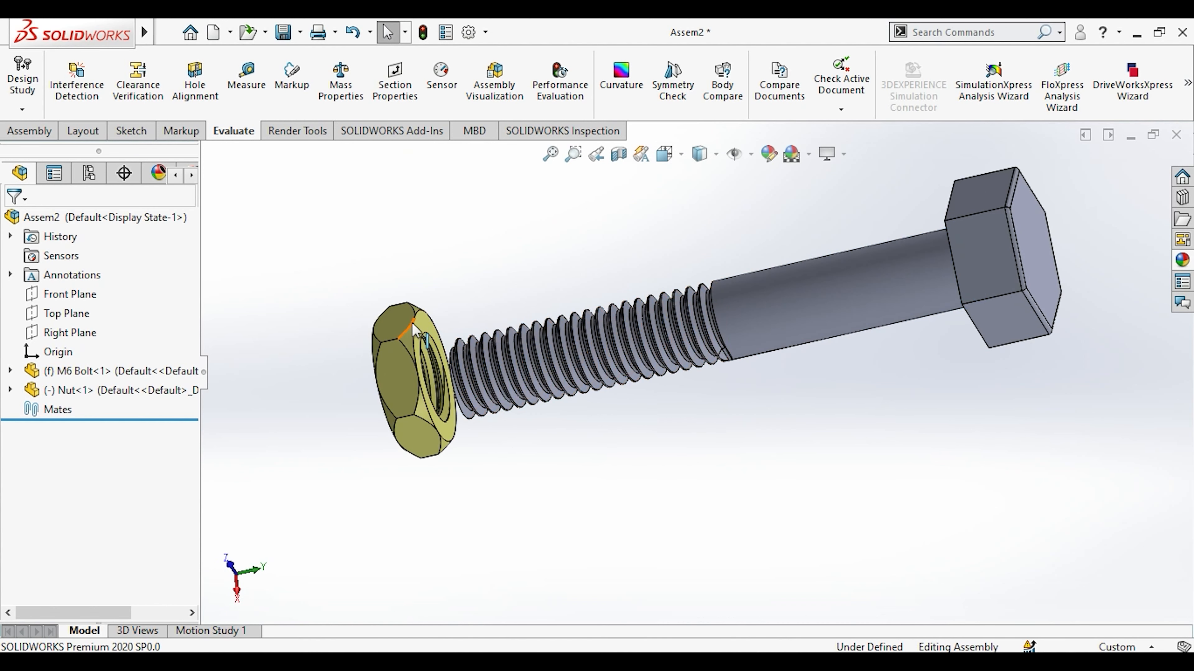
scroll(412, 329, "down", 3)
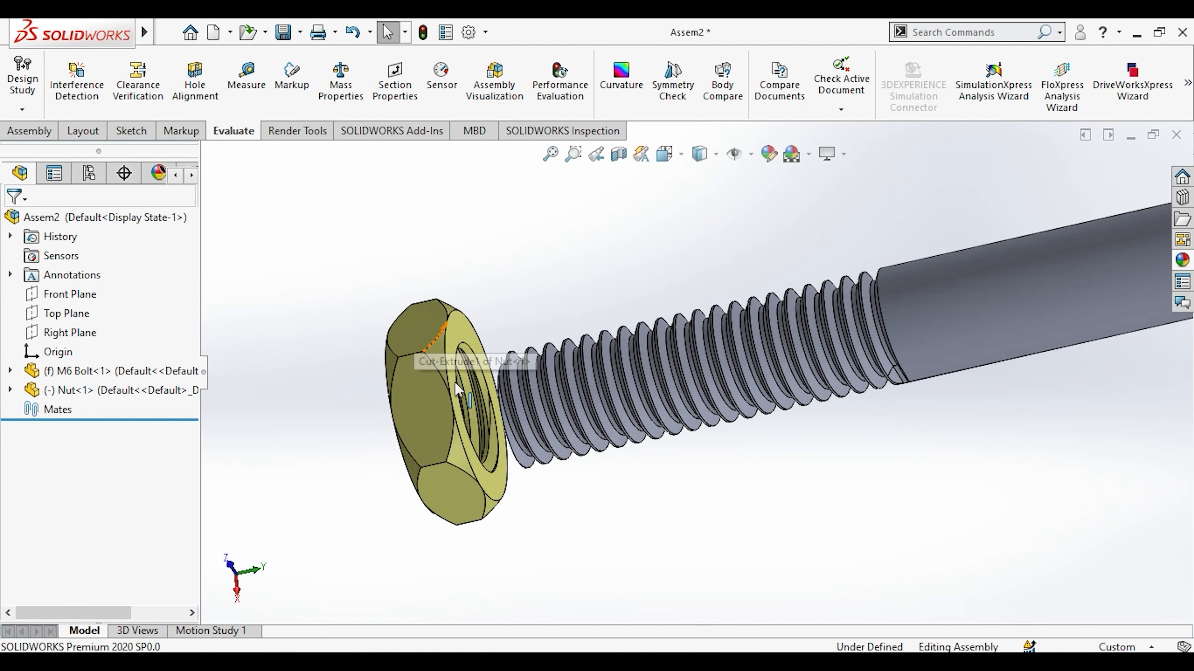
Mate the nut's threaded hole concentric with the bolt's cylindrical shank, leaving rotation unlocked.
left_click(14, 134)
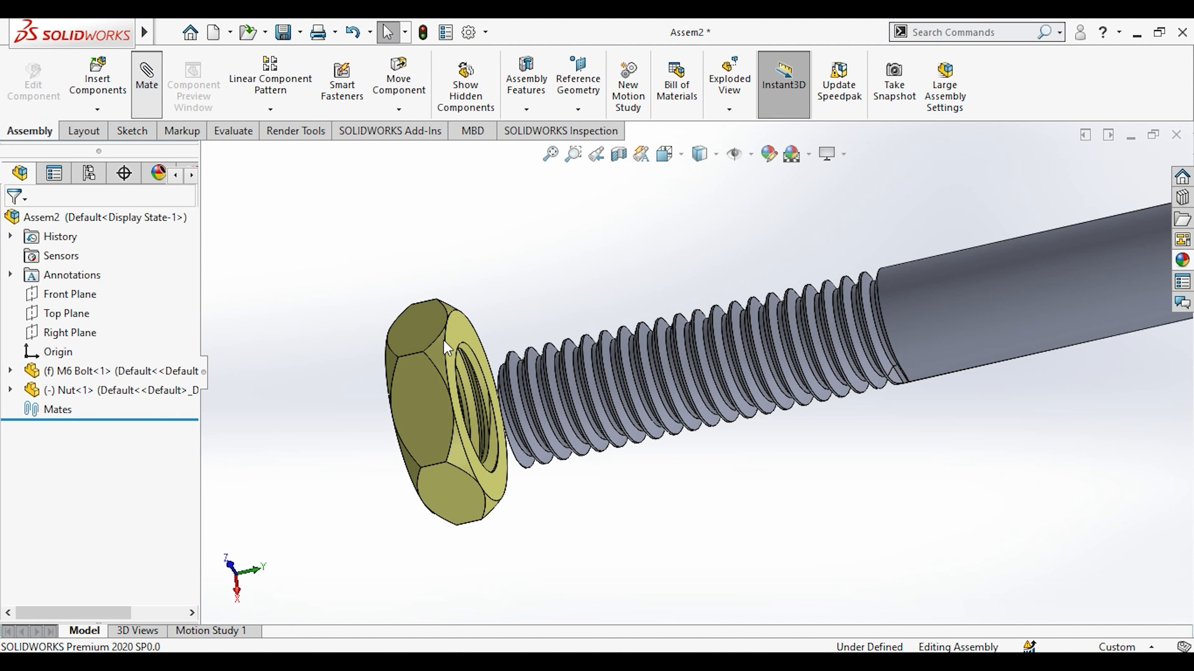
left_click(447, 358)
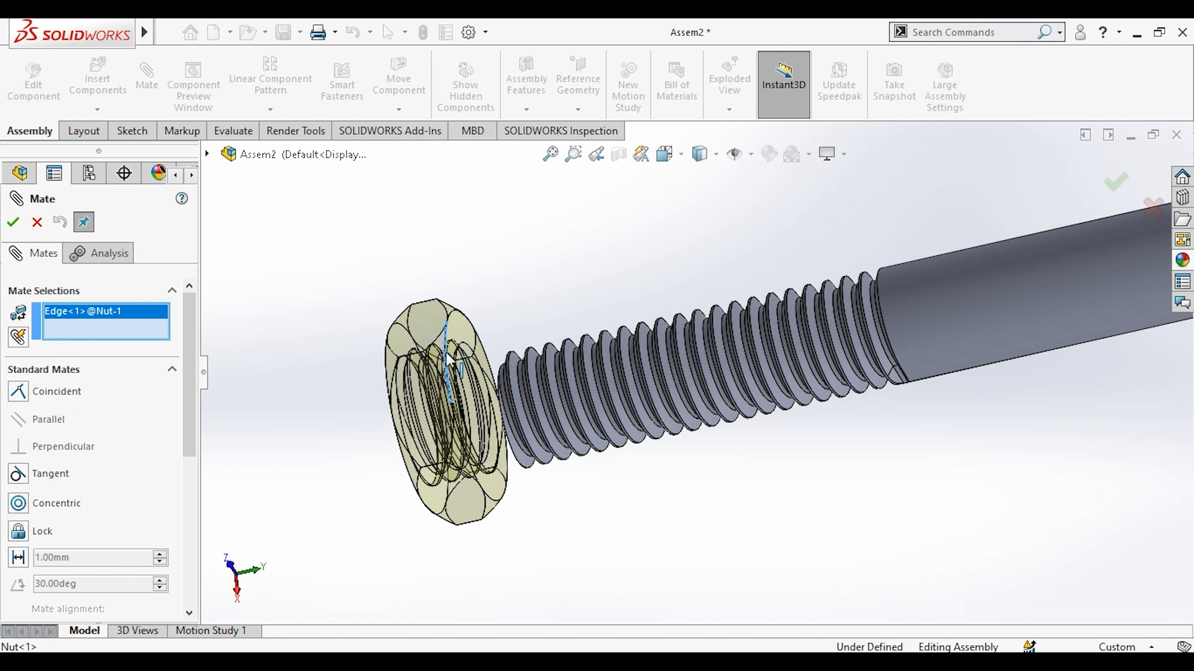
left_click(976, 323)
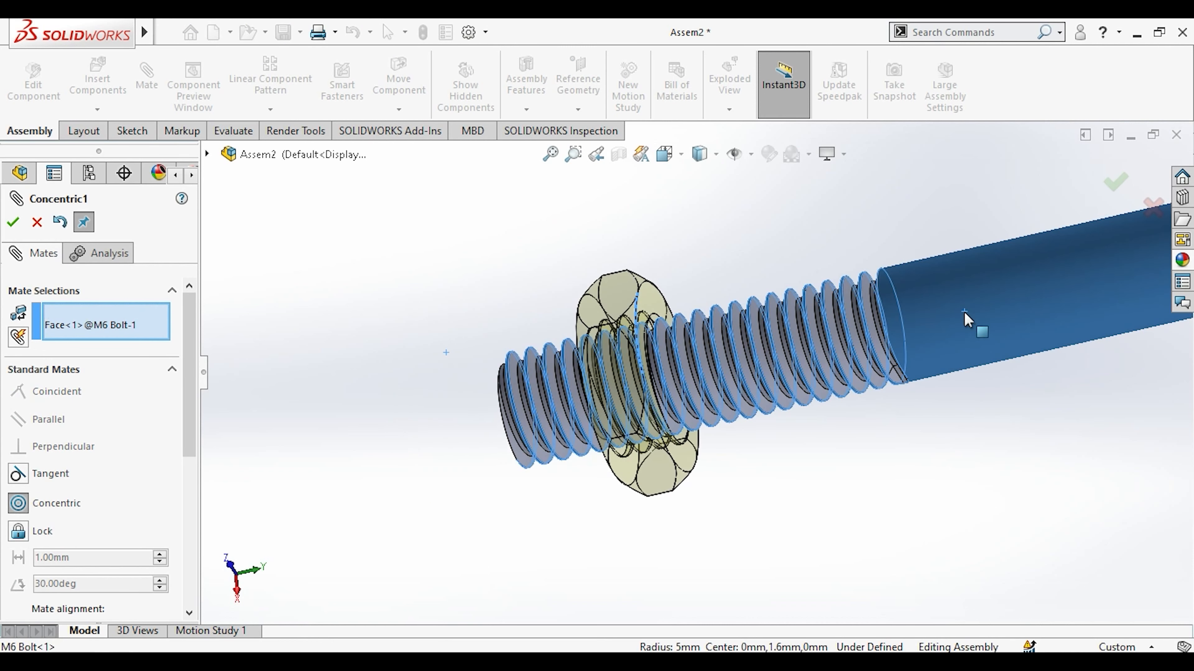
left_click(993, 285)
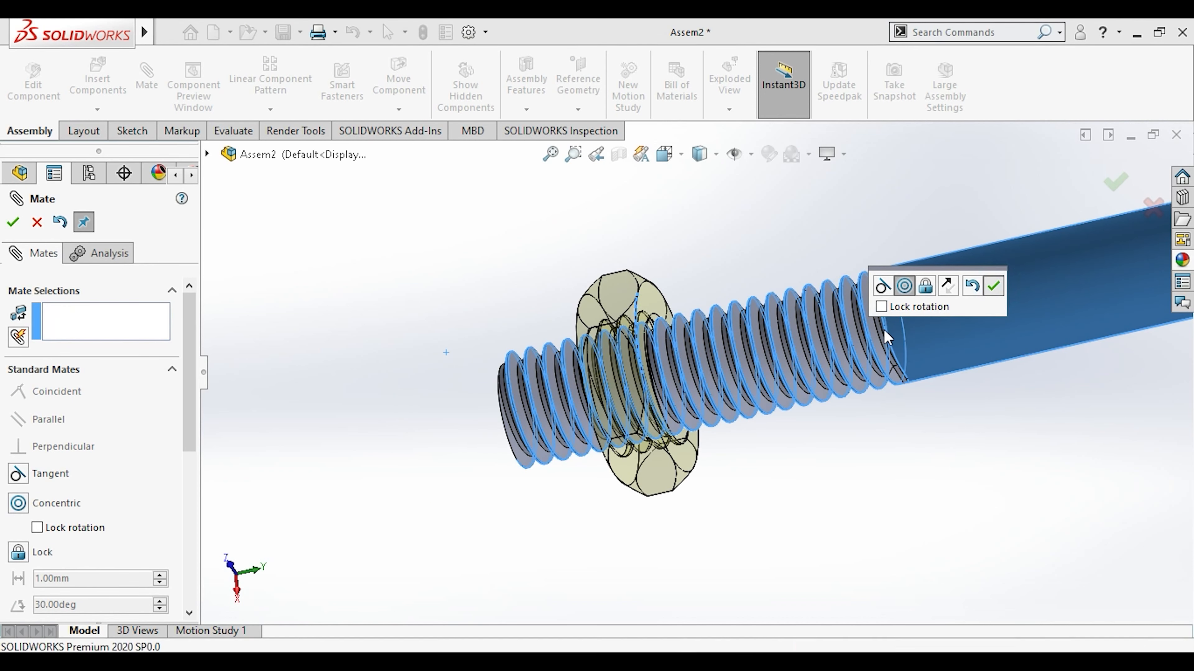
scroll(863, 342, "up", 6)
scroll(883, 320, "down", 1)
middle_click_drag(935, 327, 743, 375)
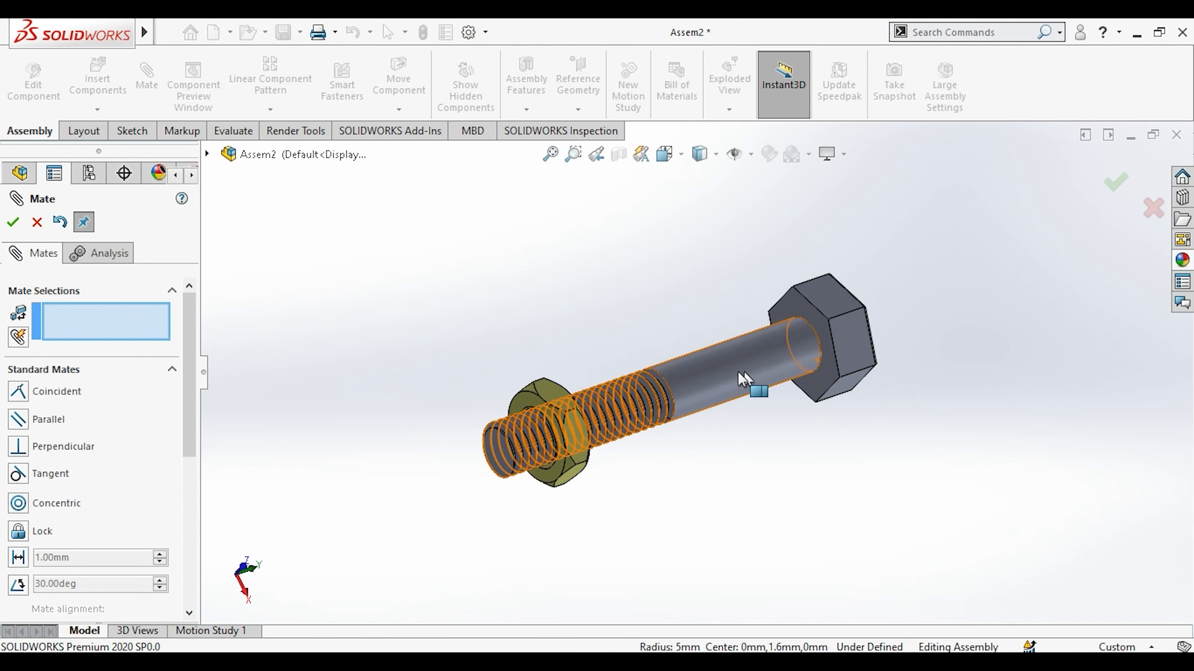
scroll(752, 374, "down", 1)
left_click(12, 222)
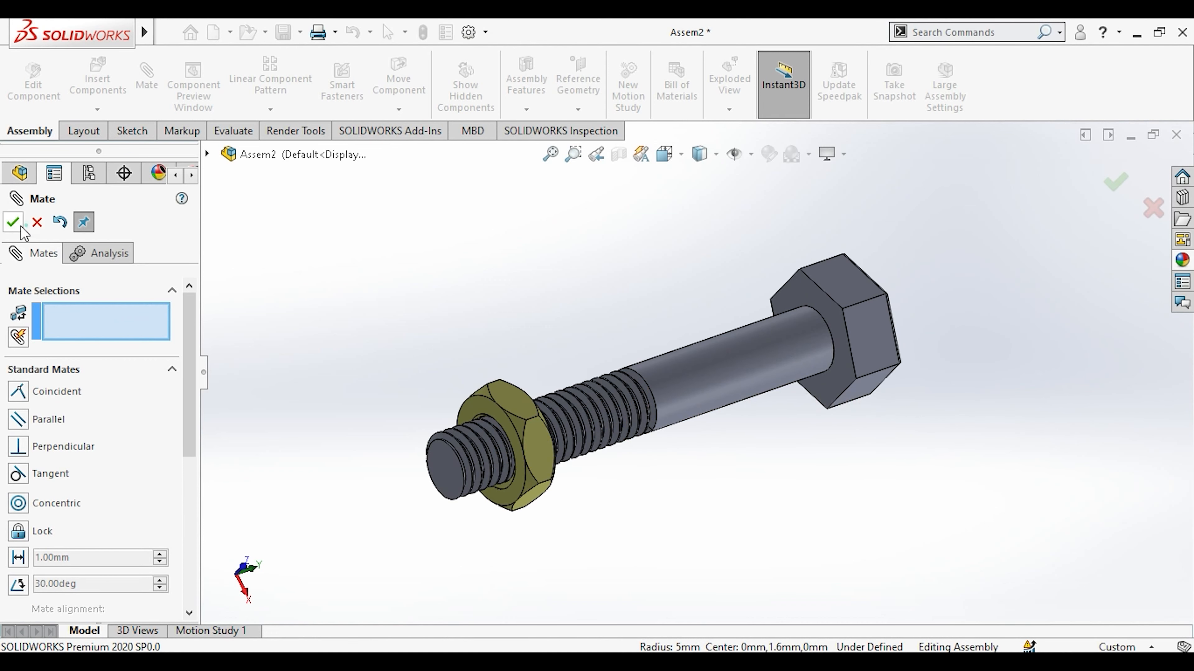
Open the M6 bolt part from the assembly and delete the fillet feature on its hex head.
left_click(546, 300)
left_click(692, 362)
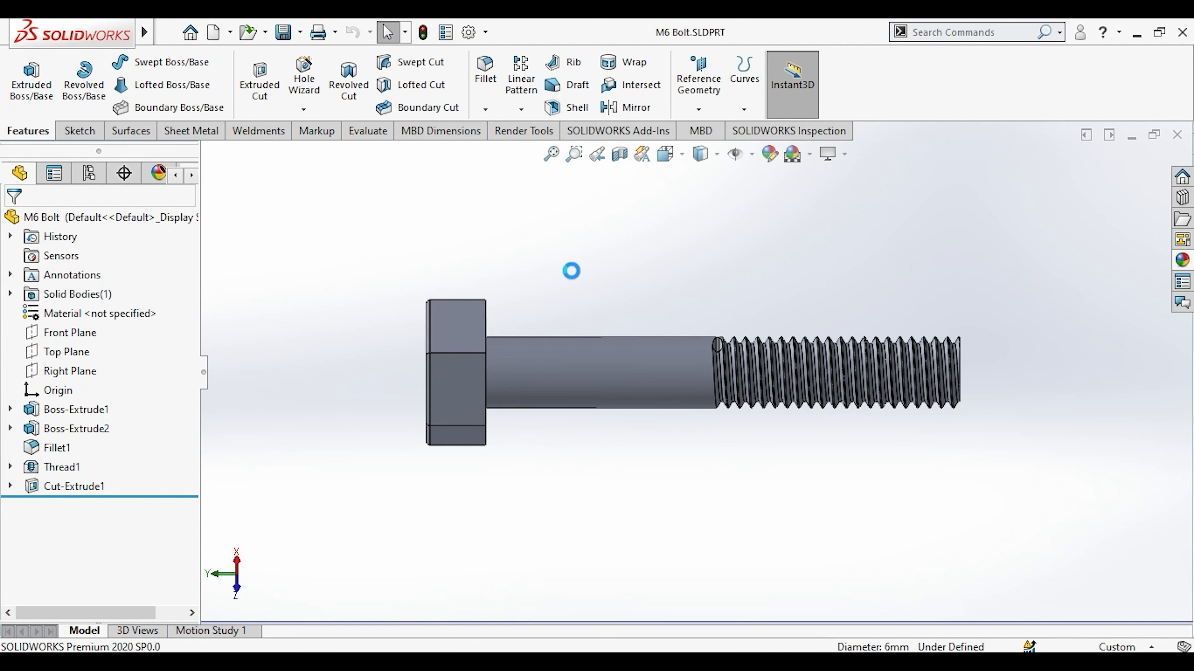
left_click(56, 448)
key("Delete")
key("Return")
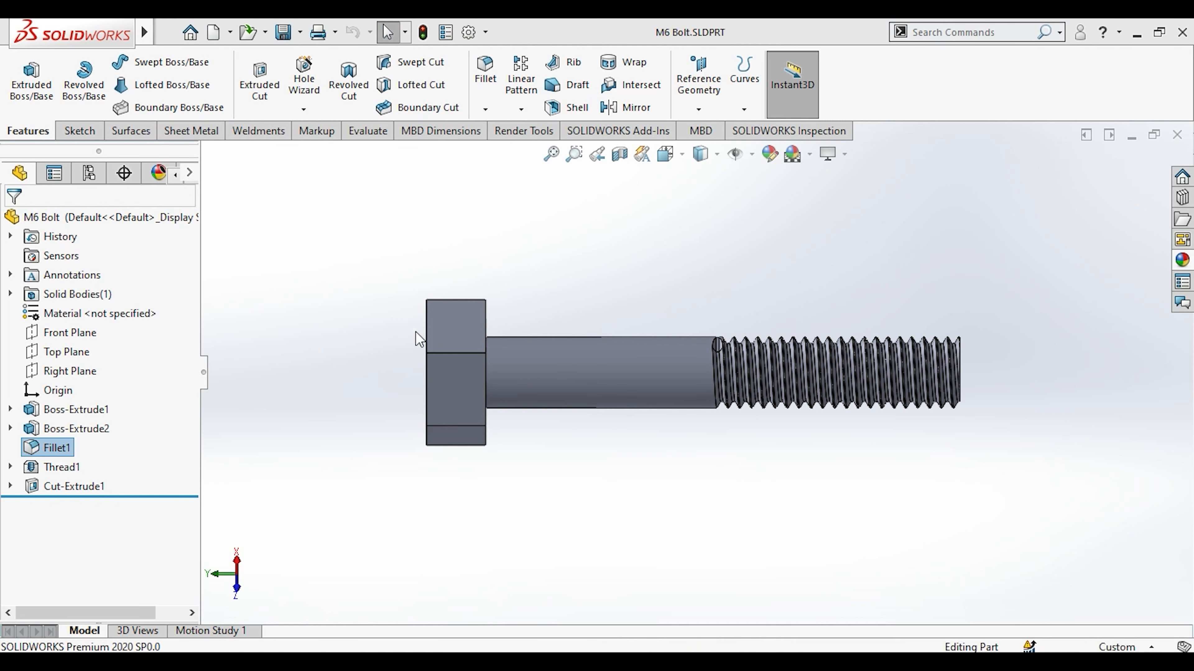
Start a sketch on the outer face of the bolt's hex head and draw an origin-centred circle of about 4.8 mm radius.
left_click(622, 414)
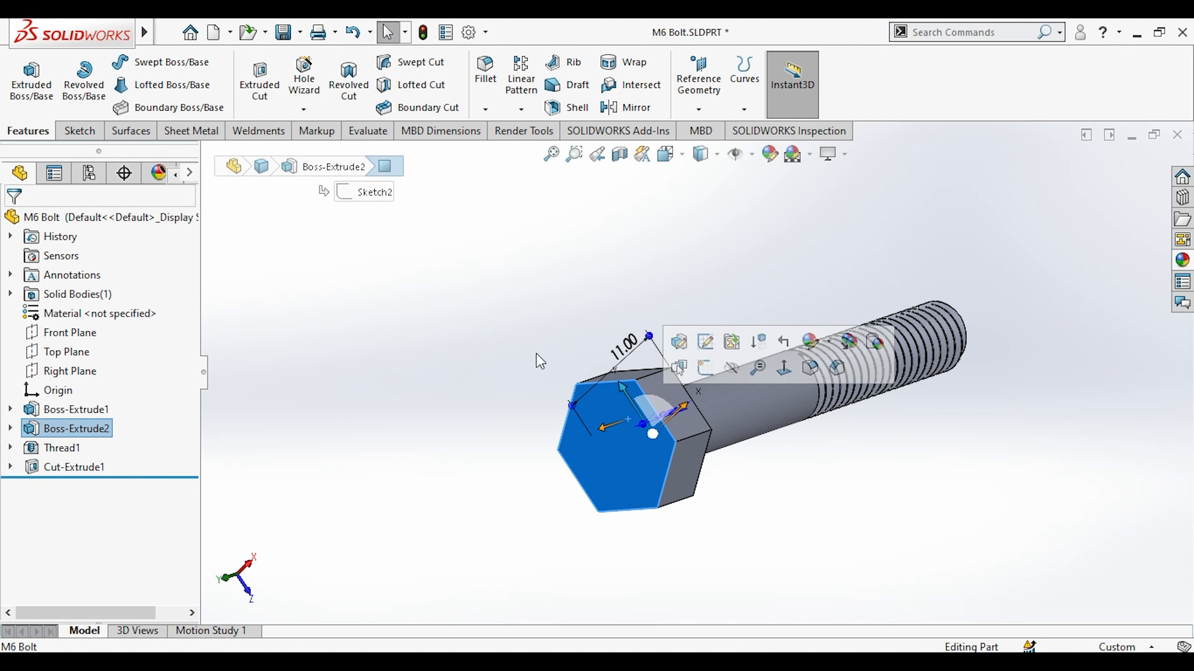
right_click(583, 449)
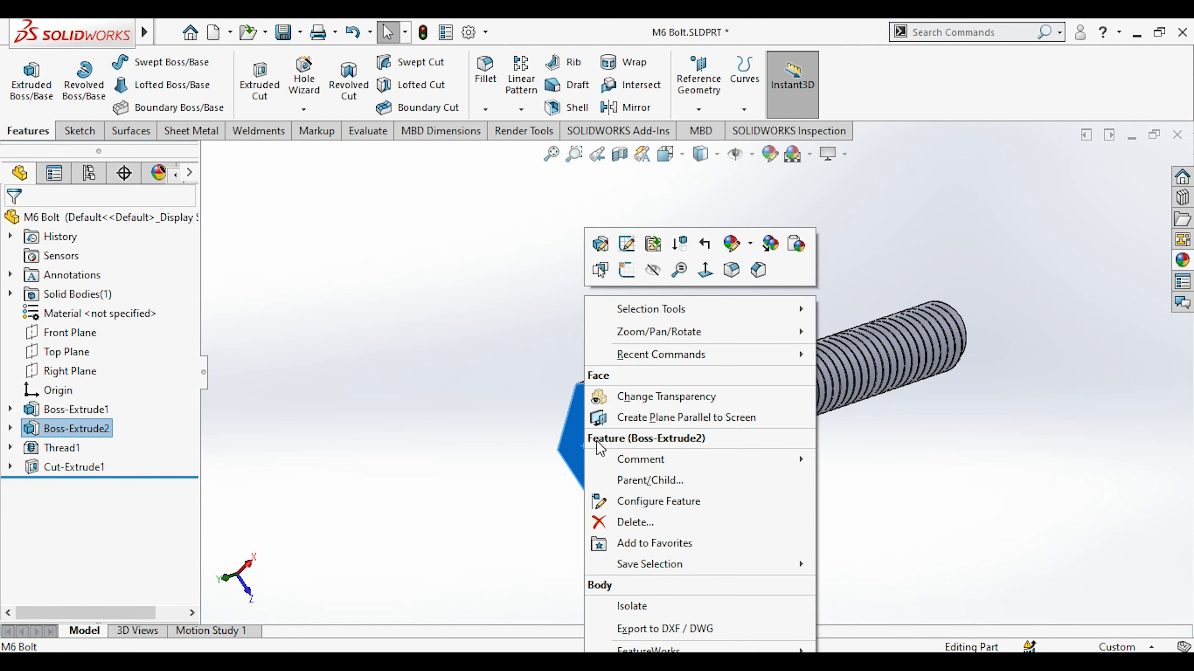
left_click(623, 269)
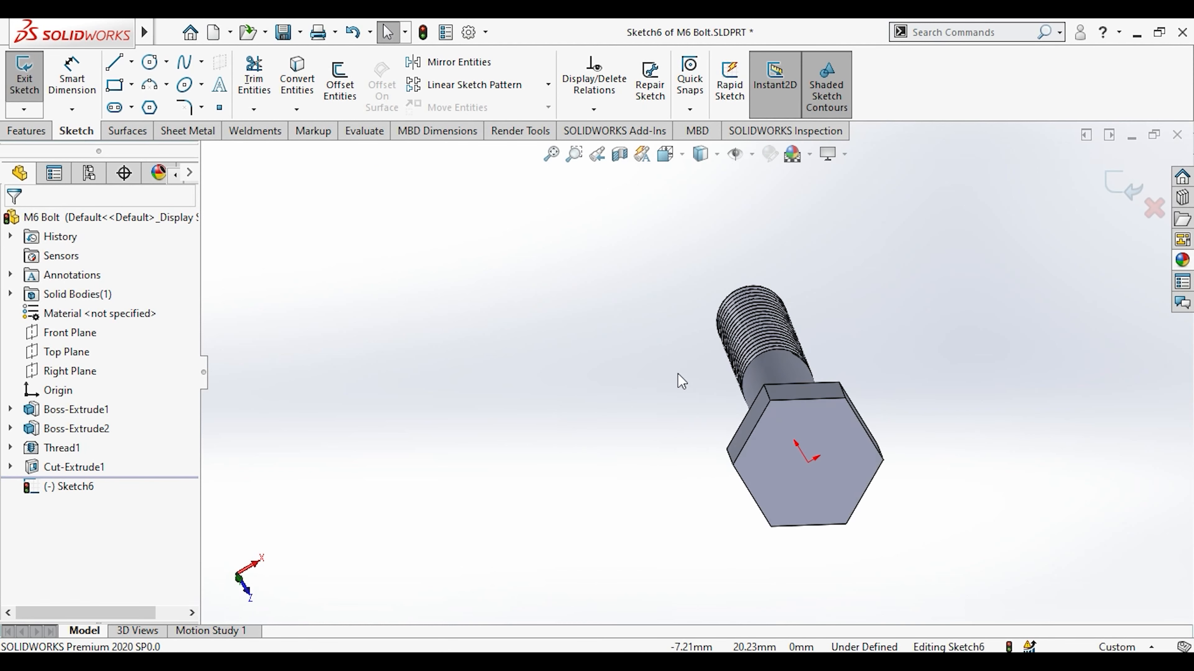
key("space")
left_click(522, 424)
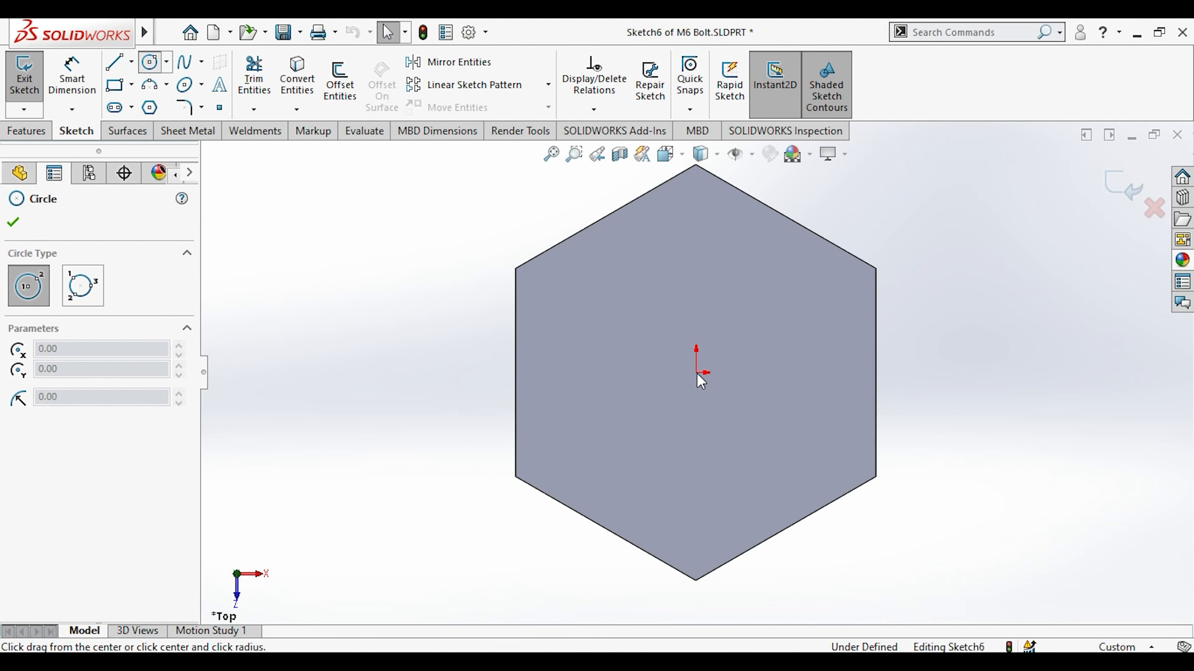
left_click(696, 372)
left_click(579, 266)
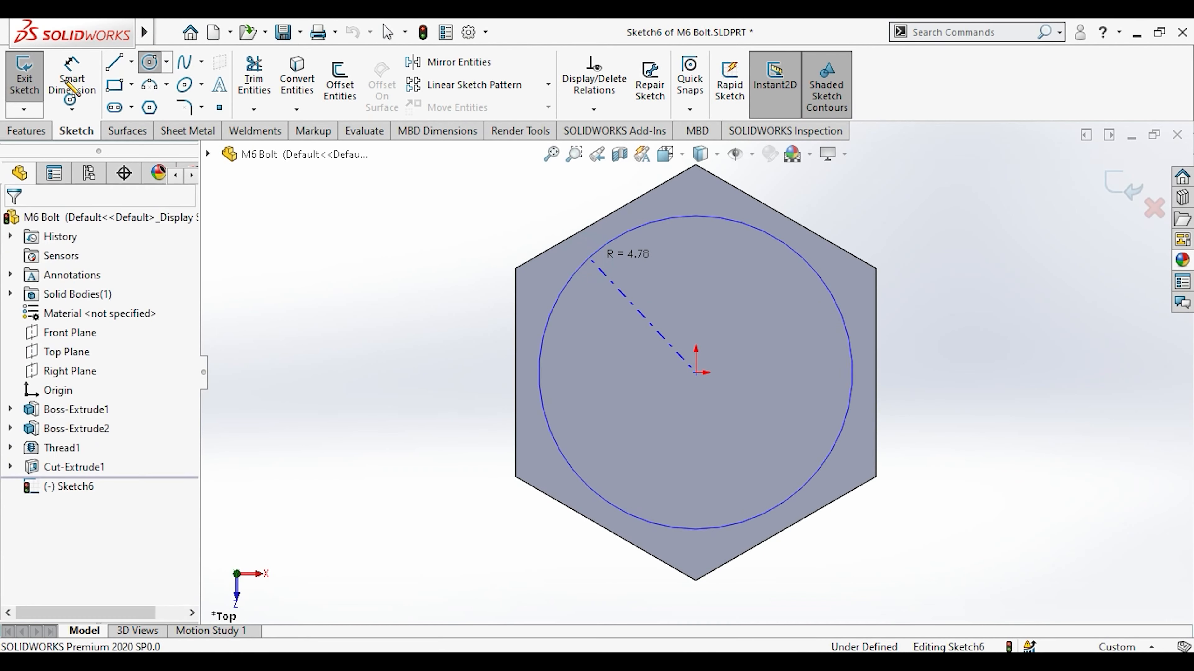
Dimension the head circle's diameter as 10 mm and correct it to 11 mm.
key("d")
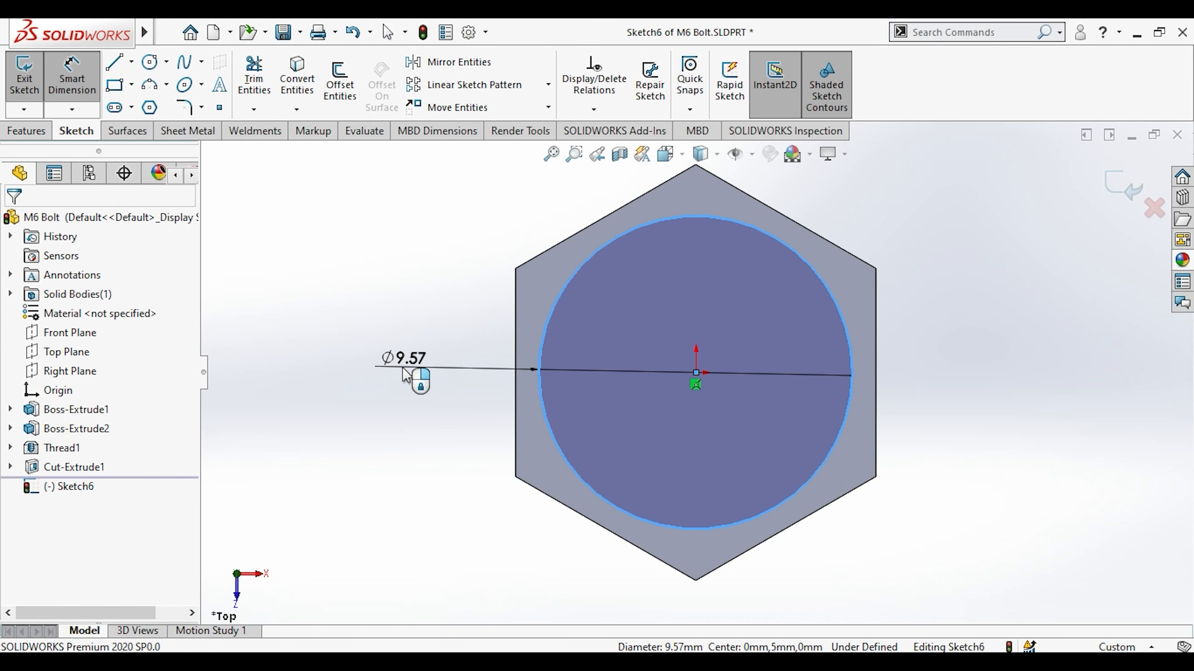
left_click(402, 368)
type("10")
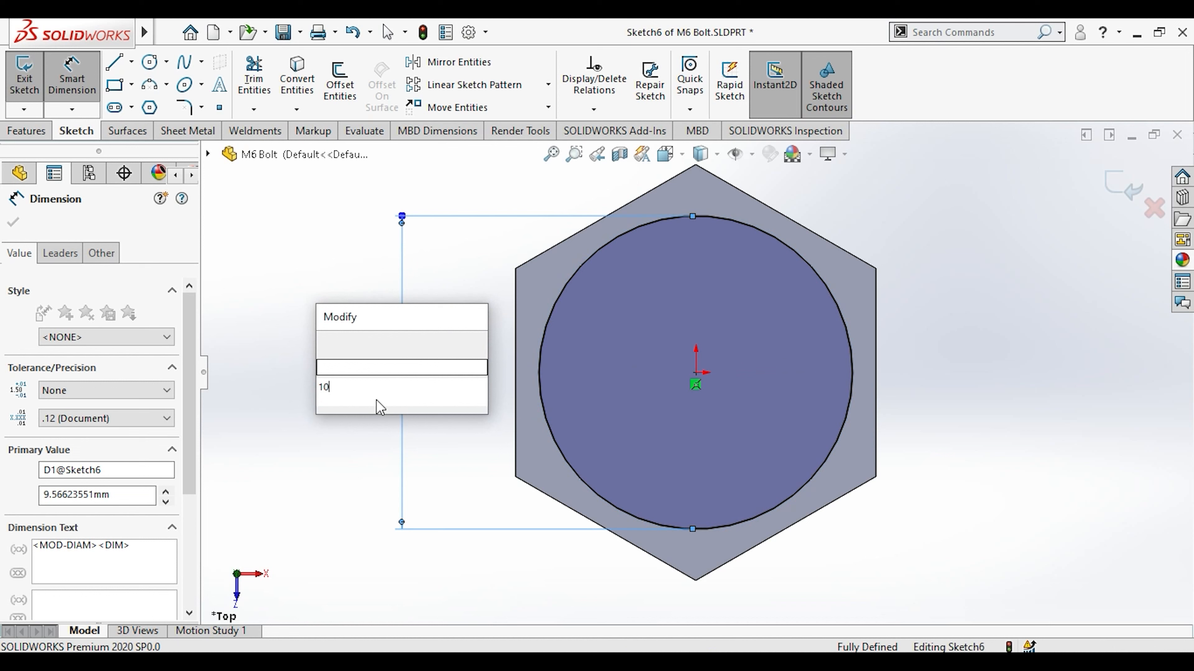
key("Return")
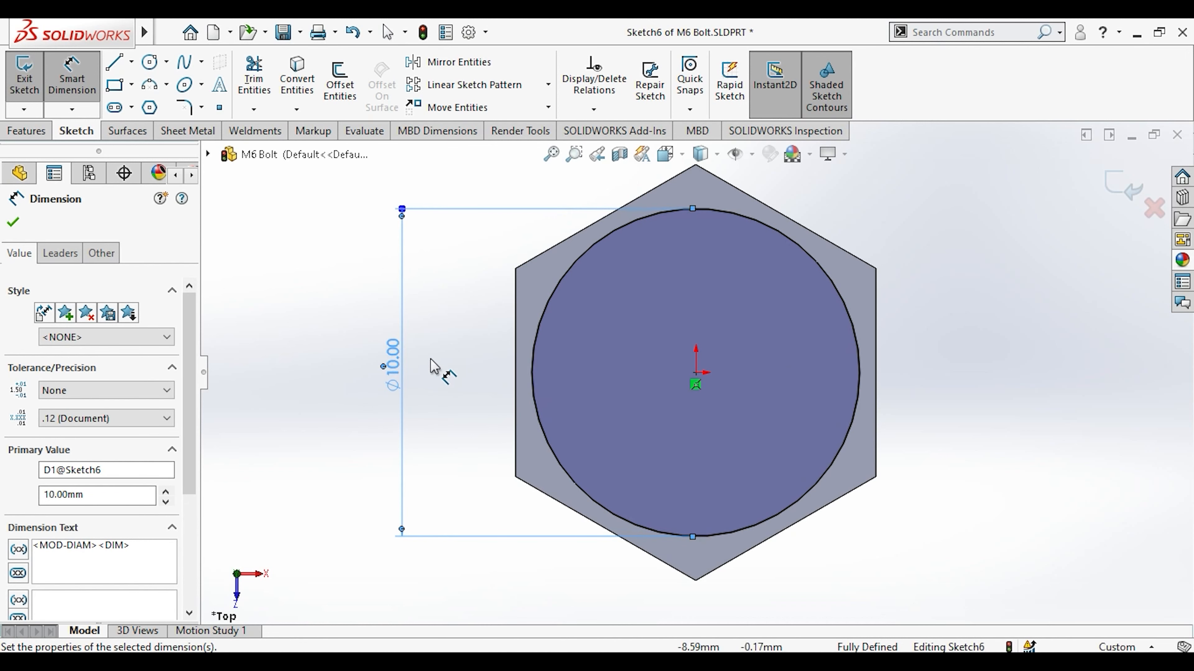
double_click(394, 360)
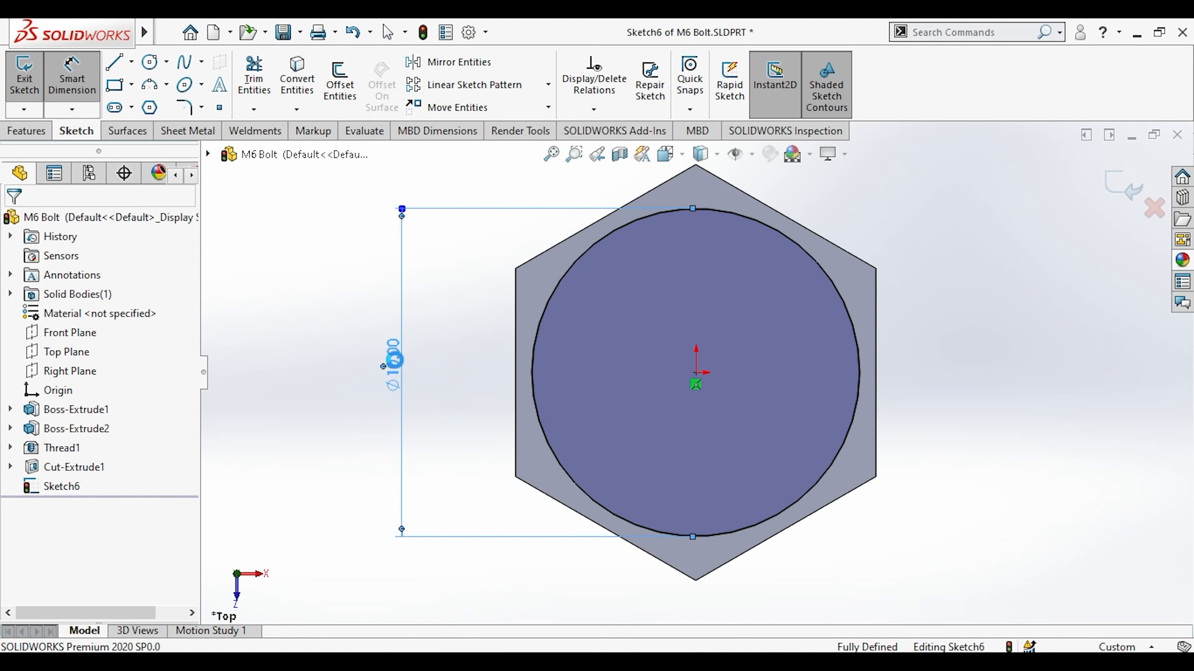
type("11")
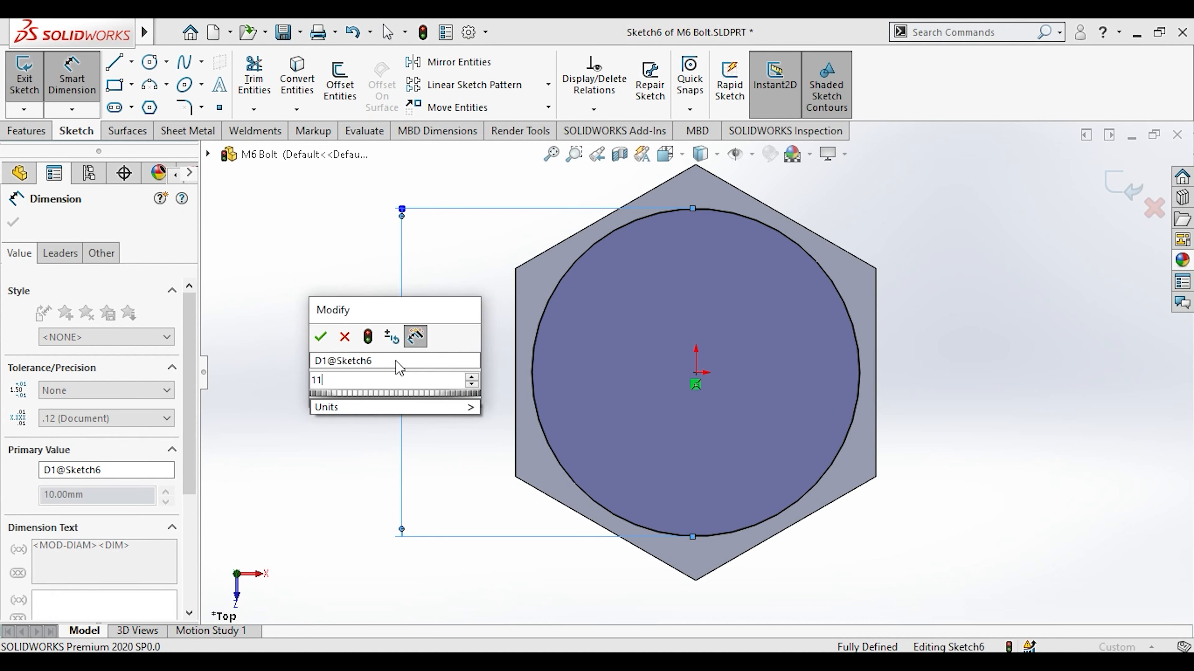
key("Return")
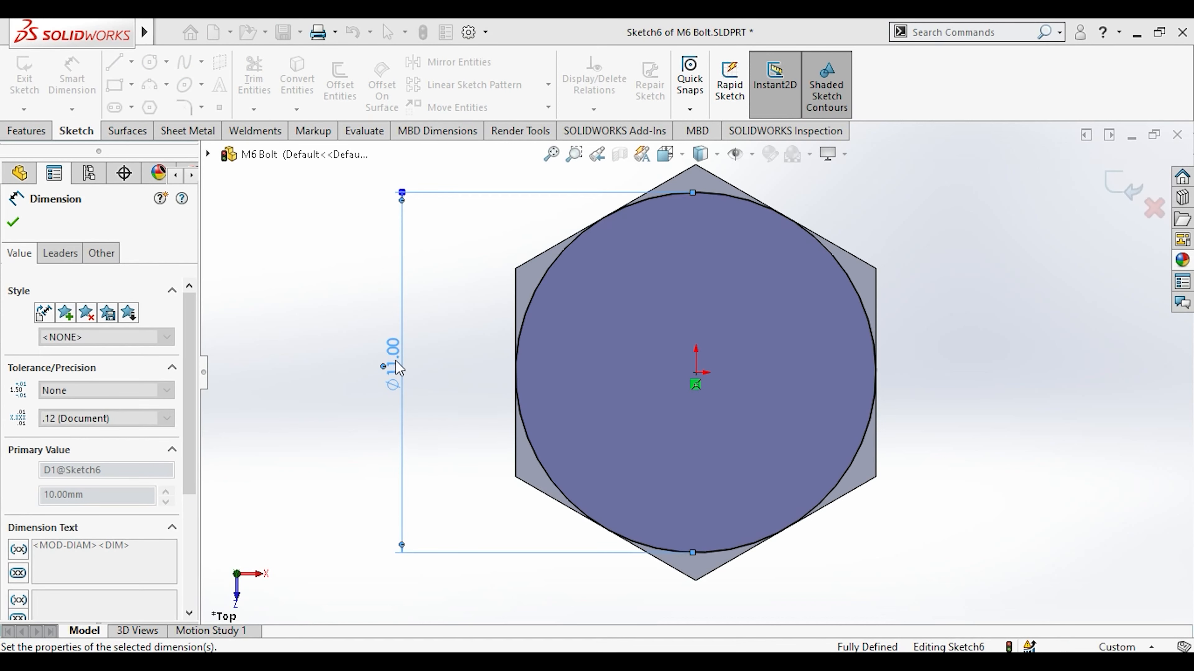
key("Escape")
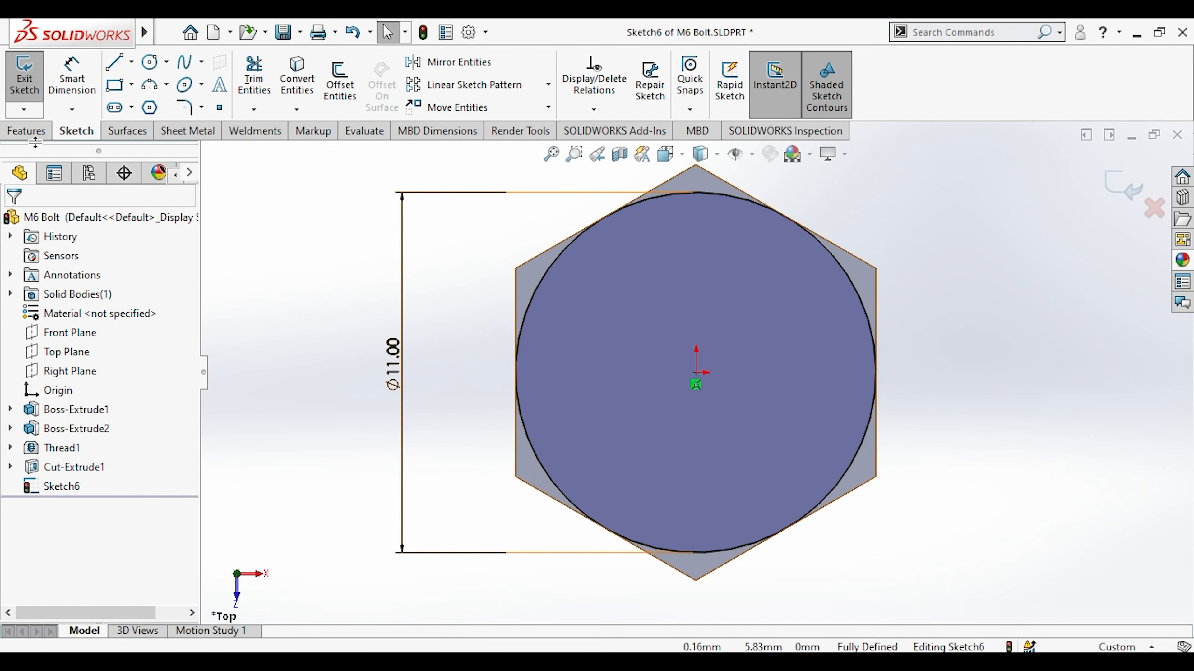
Begin an extruded cut from the circle with Flip side to cut, a 45° draft and the Through All end condition.
left_click(28, 131)
left_click(271, 80)
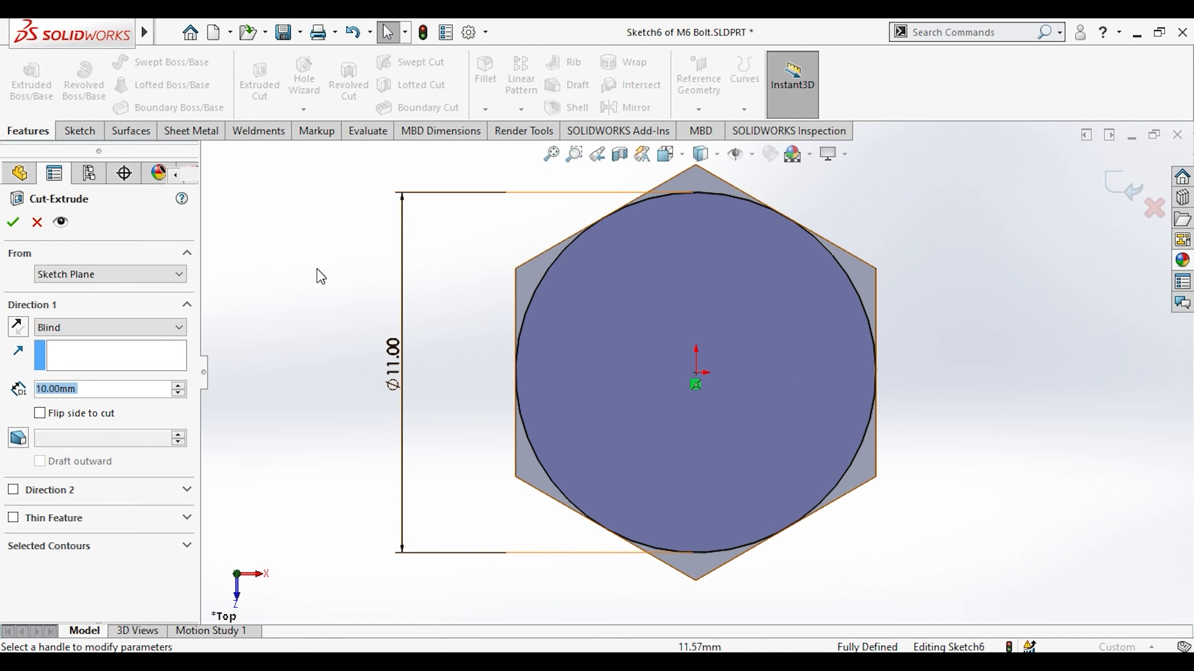
left_click(39, 413)
left_click(15, 441)
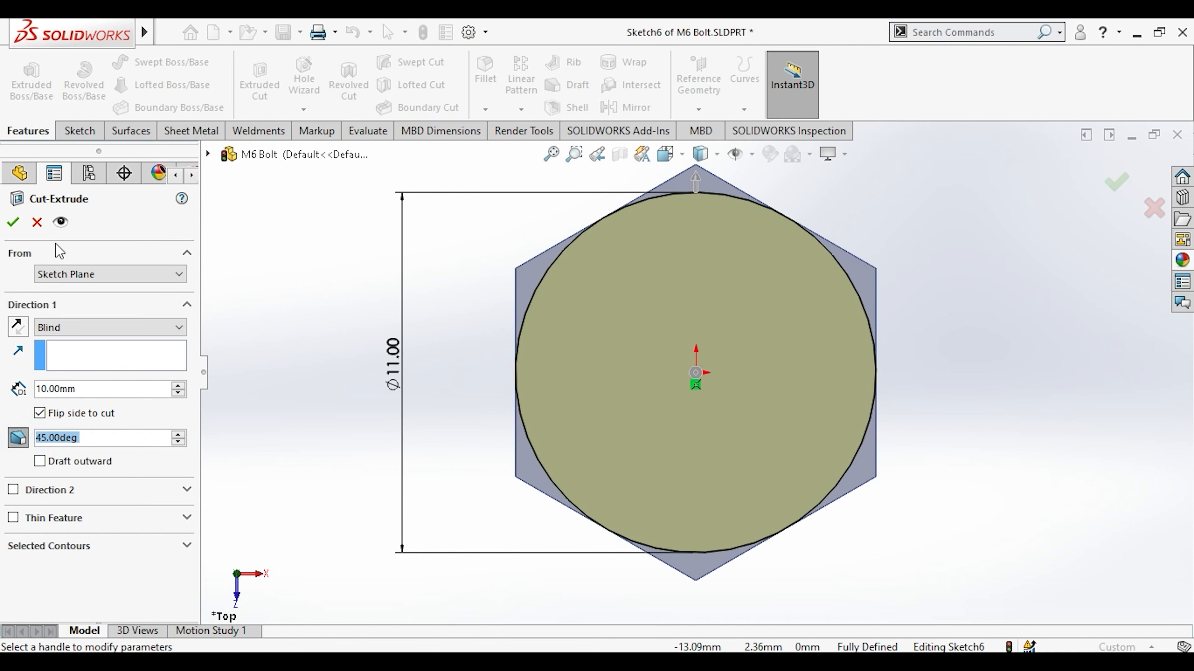
left_click(108, 327)
left_click(71, 349)
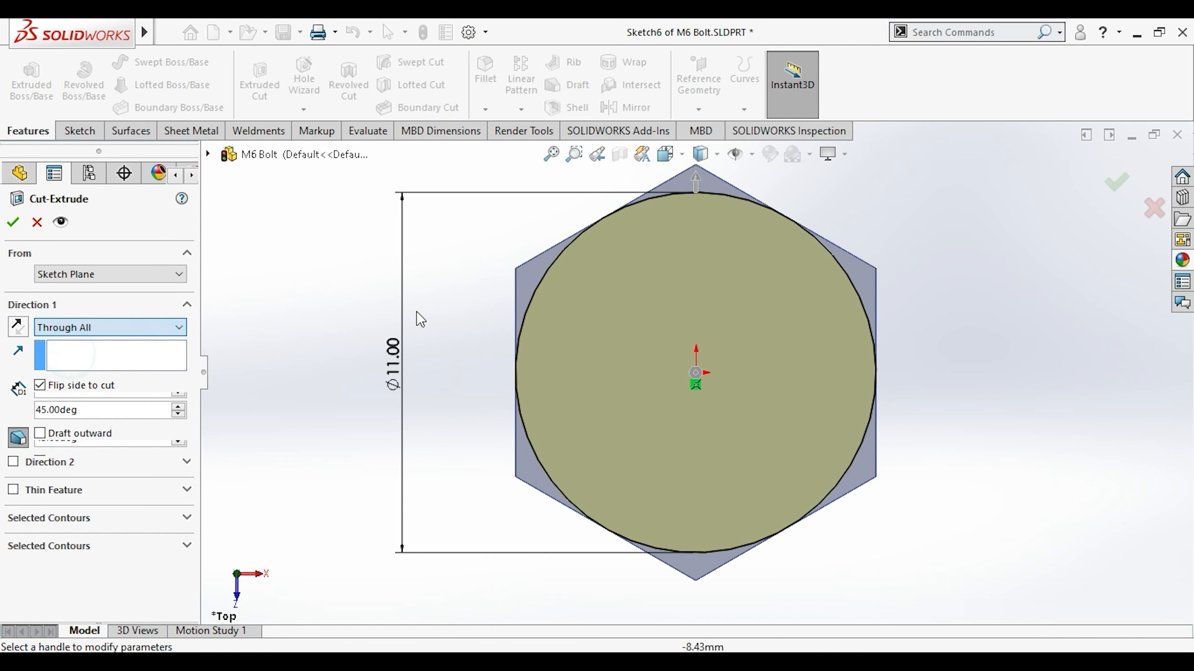
Change the cut's end condition to Up To Surface, ending at the hex head's underside, and complete the cut.
middle_click_drag(388, 332, 506, 326)
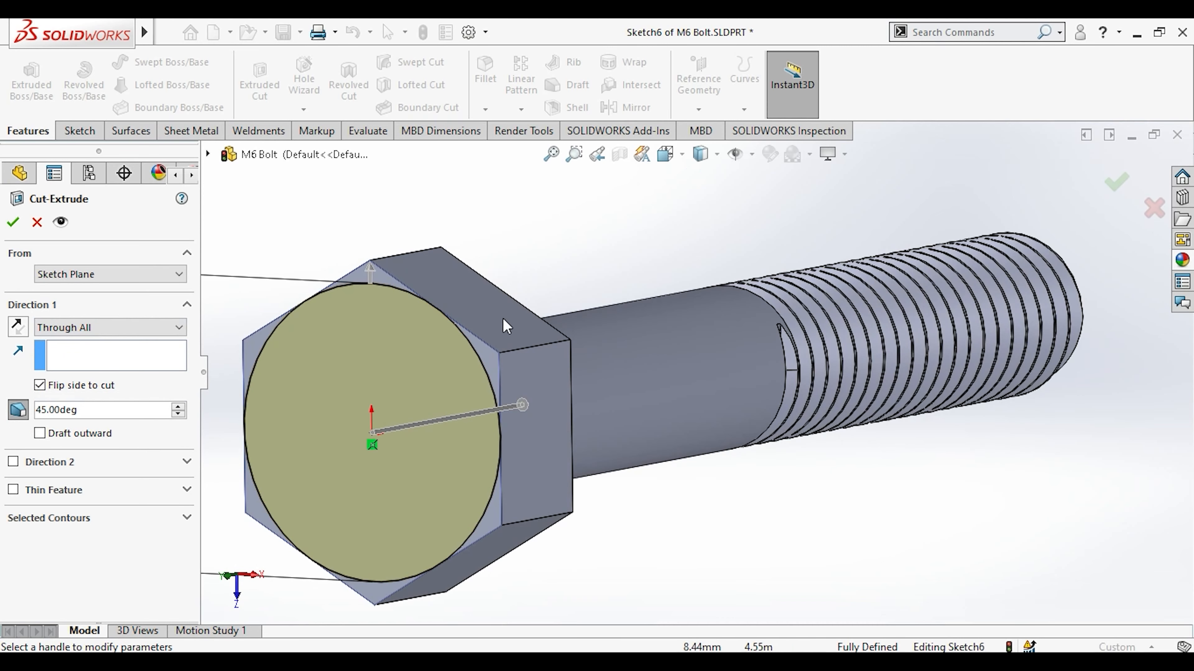
left_click(126, 329)
left_click(115, 403)
middle_click_drag(361, 346, 296, 303)
scroll(357, 316, "up", 4)
left_click(492, 333)
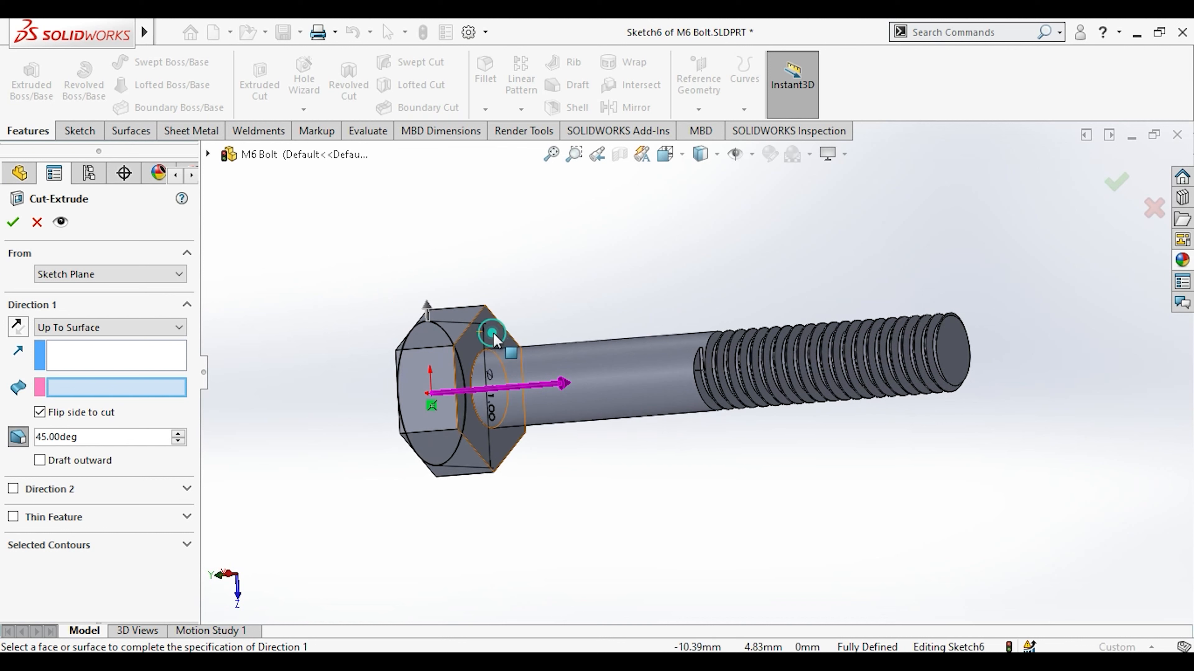
left_click(12, 222)
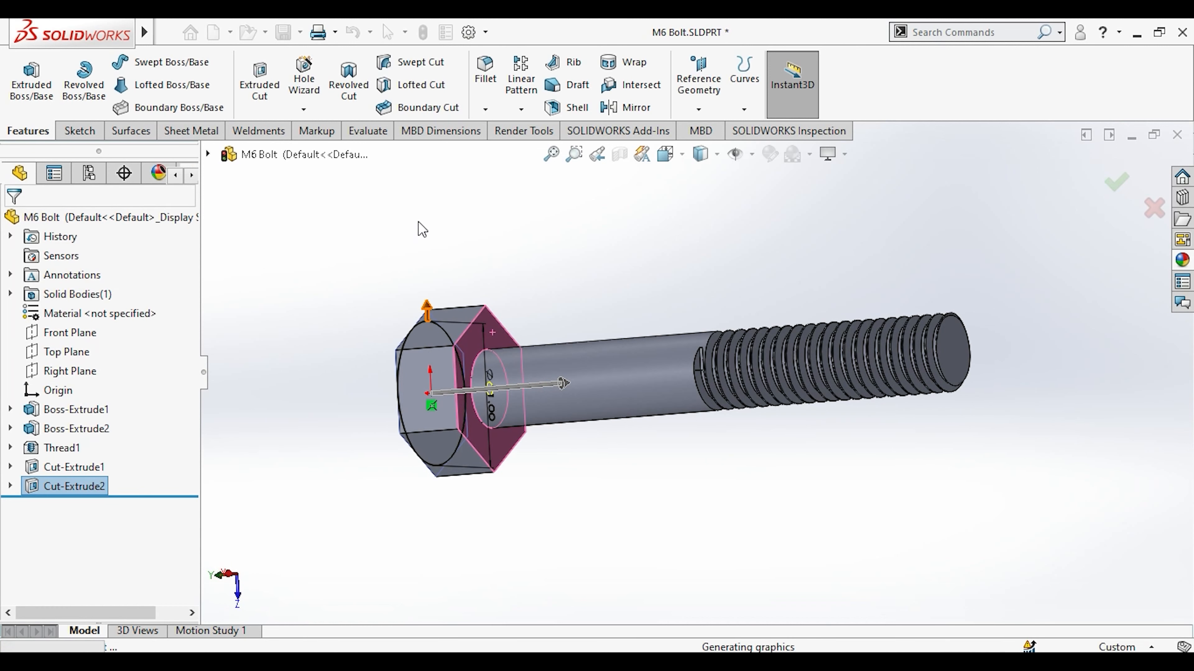
left_click(418, 222)
Apply a light cyan colour appearance from the standard swatches to the whole bolt part.
middle_click_drag(422, 269, 630, 340)
scroll(502, 334, "down", 3)
scroll(539, 321, "up", 1)
scroll(641, 331, "up", 4)
middle_click_drag(719, 390, 809, 440)
left_click(760, 418)
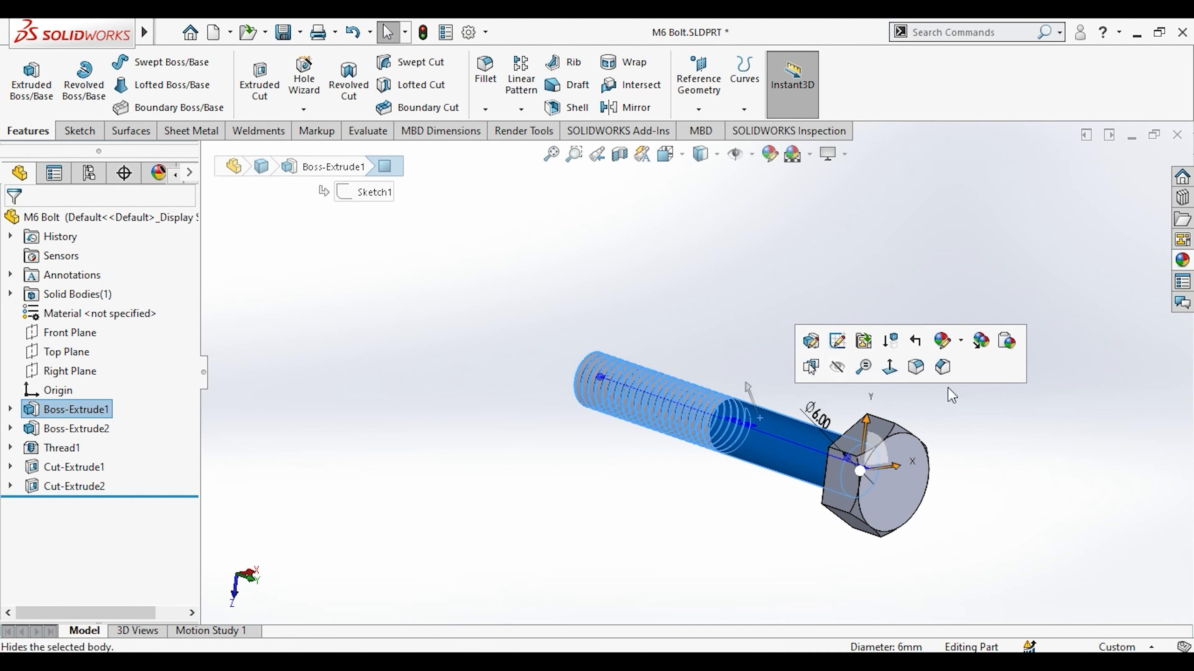
left_click(961, 341)
left_click(990, 437)
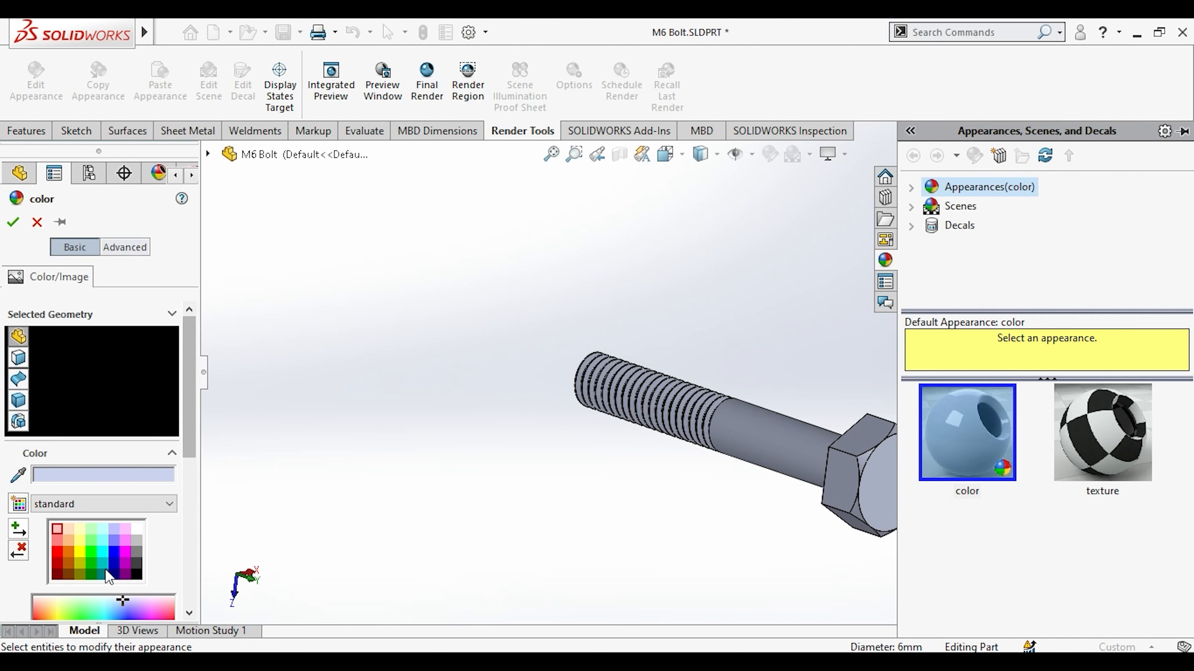
left_click(99, 548)
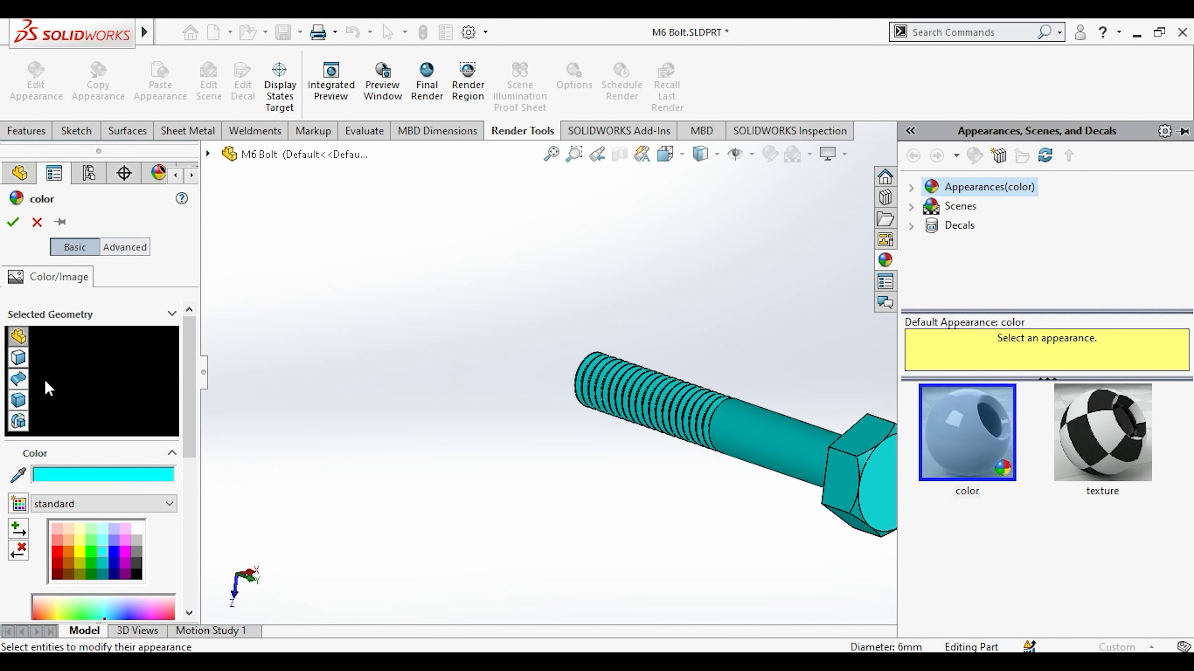
left_click(102, 541)
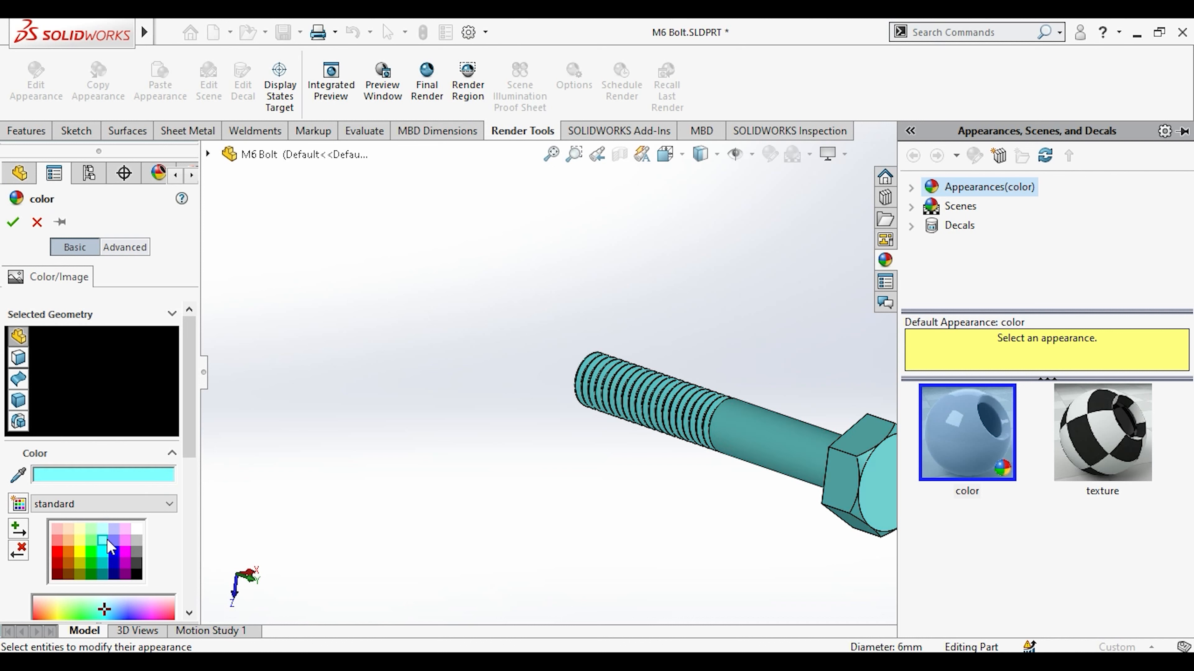
left_click(14, 222)
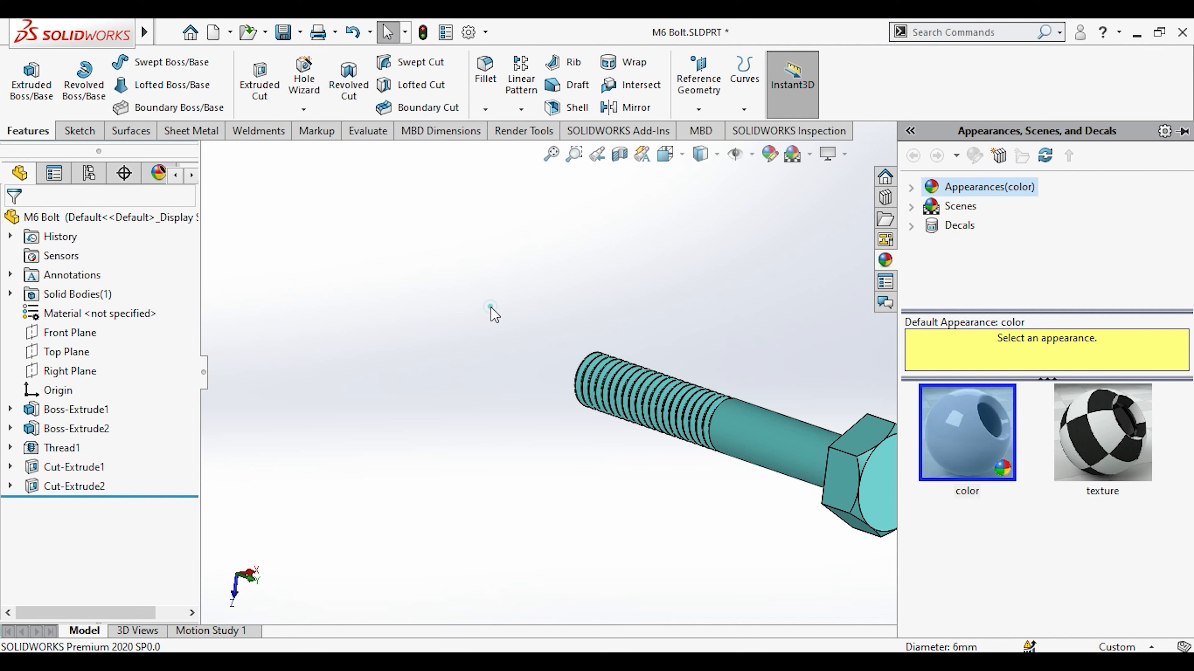
left_click(493, 310)
Save and close the bolt part, returning to the bolt and nut assembly.
scroll(588, 374, "down", 2)
middle_click_drag(587, 374, 727, 502)
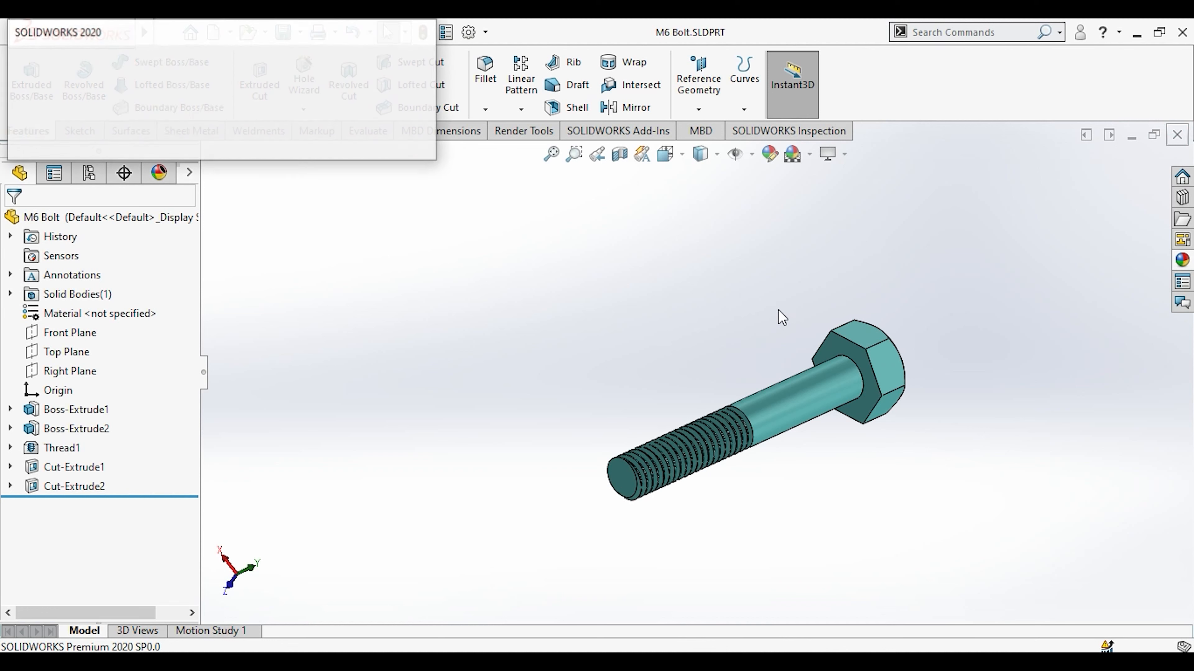
left_click(157, 117)
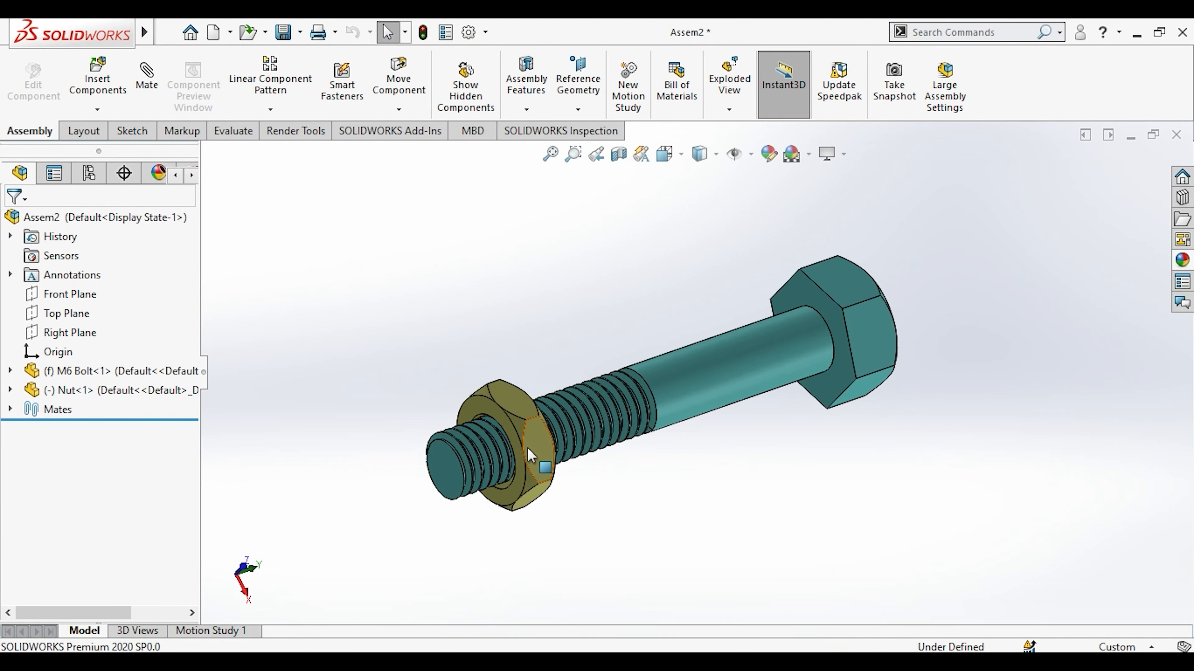
Nudge the existing nut on the bolt's thread and place a second copy of it above the bolt in the assembly.
left_click_drag(534, 470, 580, 524)
left_click_drag(156, 390, 600, 324, "ctrl")
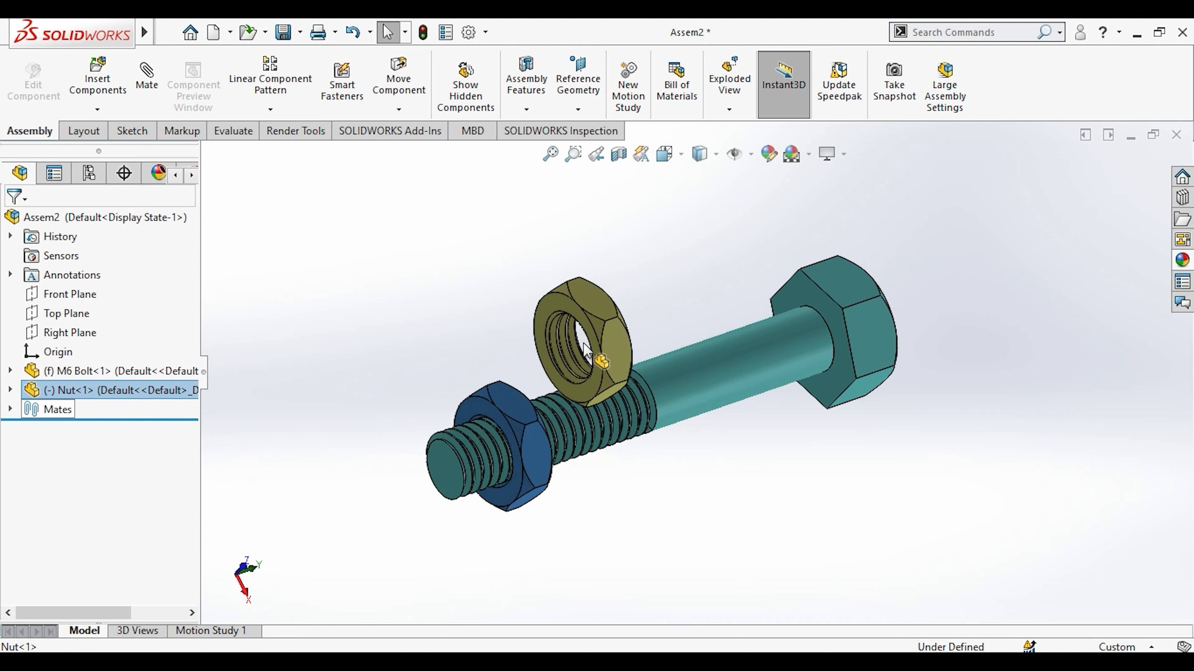
Add a Concentric mate between a circular edge of the second nut and the bolt's cylindrical shank.
left_click(150, 87)
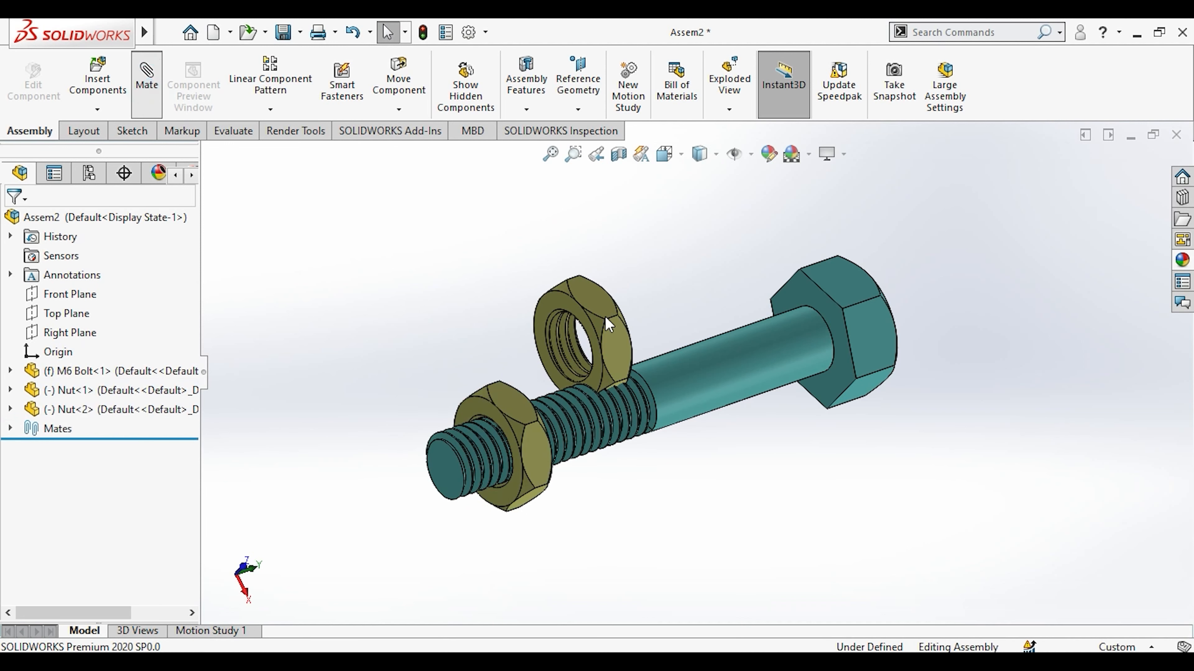
left_click(591, 324)
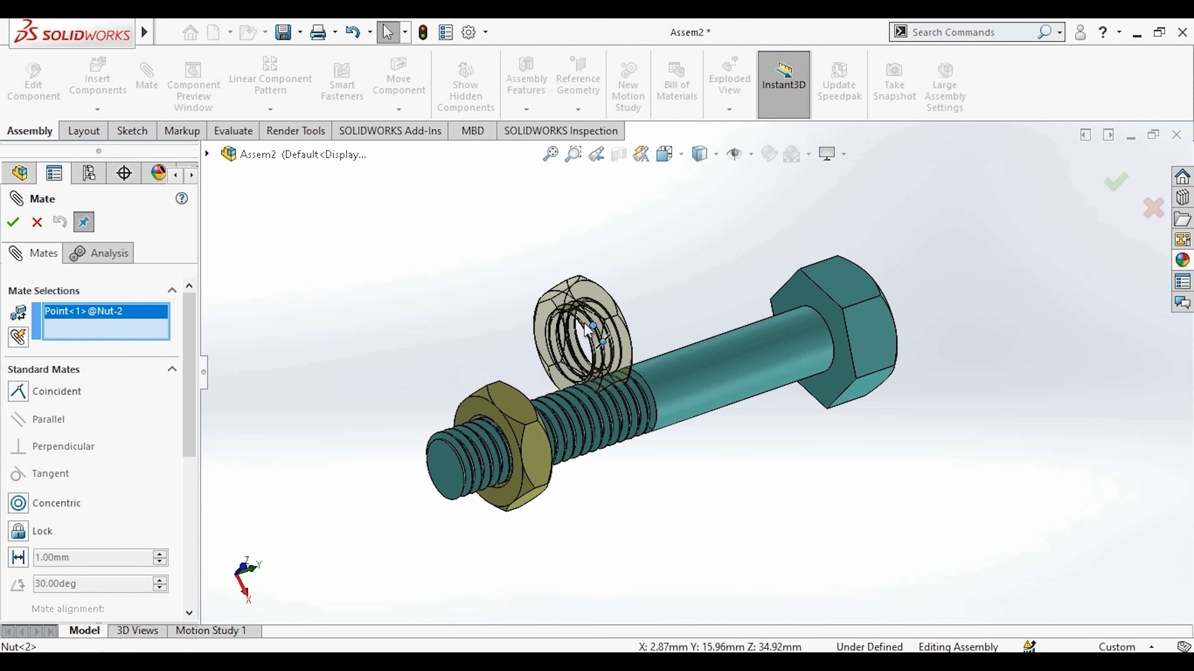
right_click(103, 325)
left_click(127, 331)
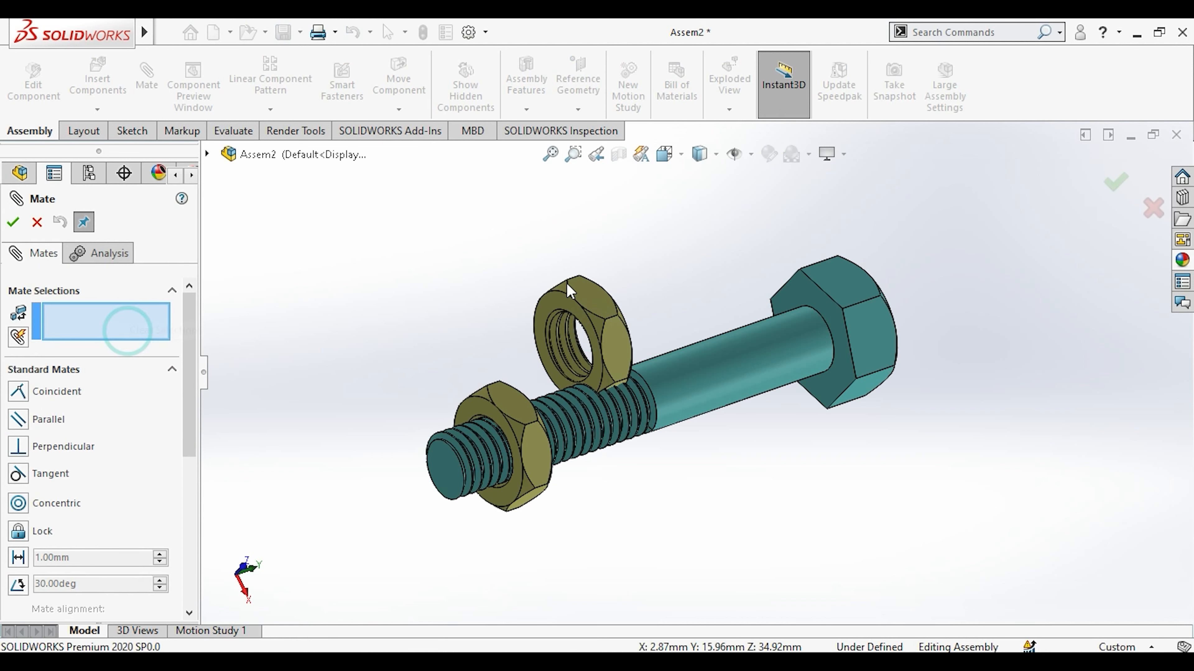
left_click(566, 295)
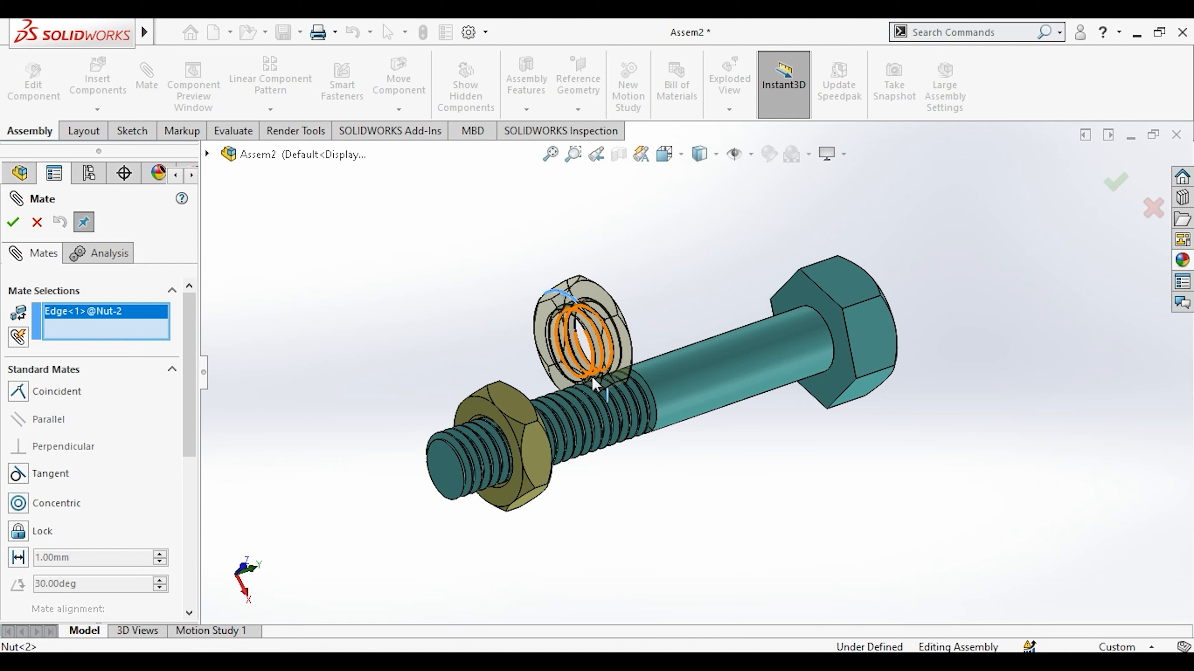
left_click(690, 377)
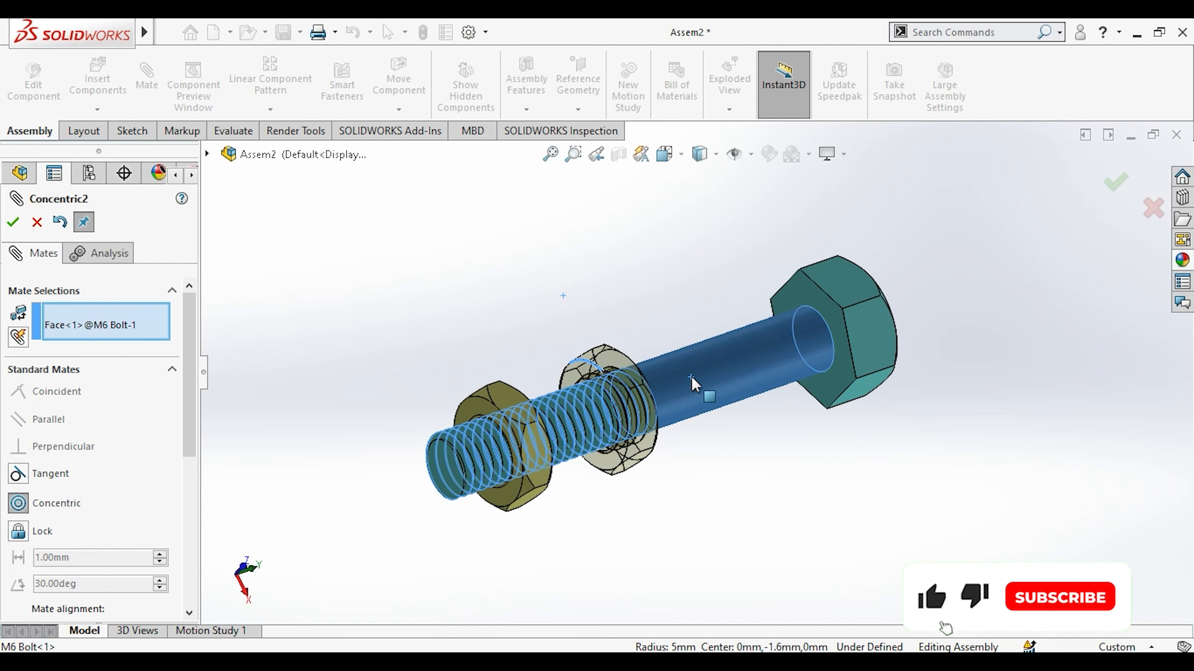
left_click(825, 406)
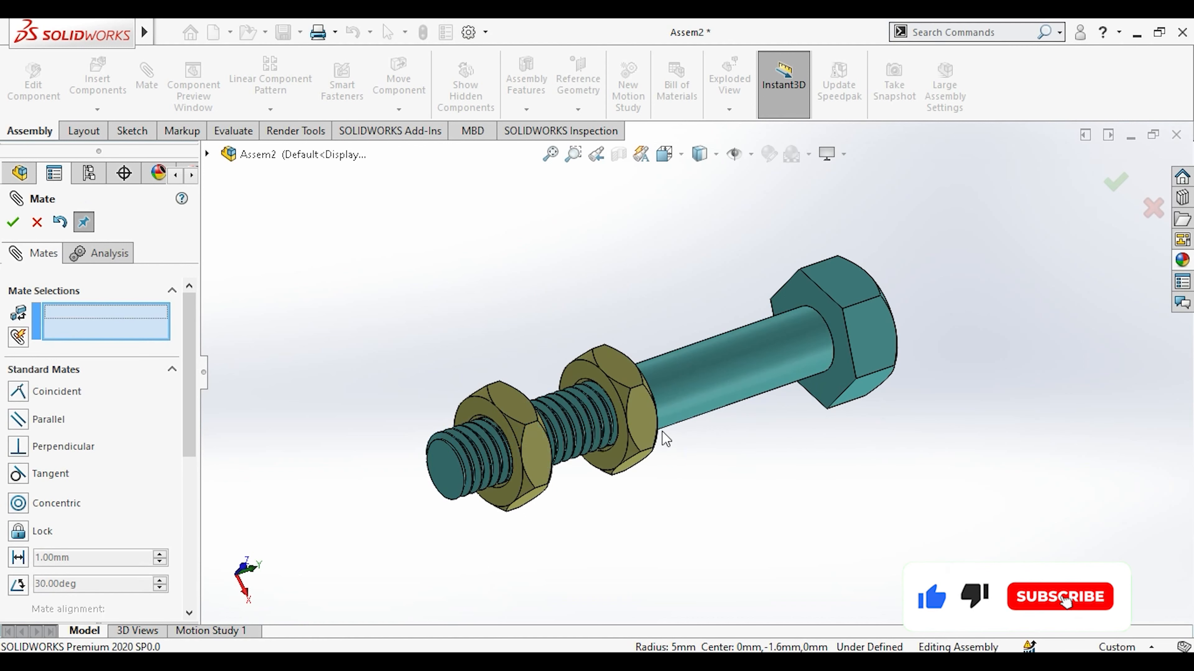
Slide the second nut along the thread closer to the first nut and finish mating.
left_click_drag(622, 434, 596, 431)
left_click(14, 223)
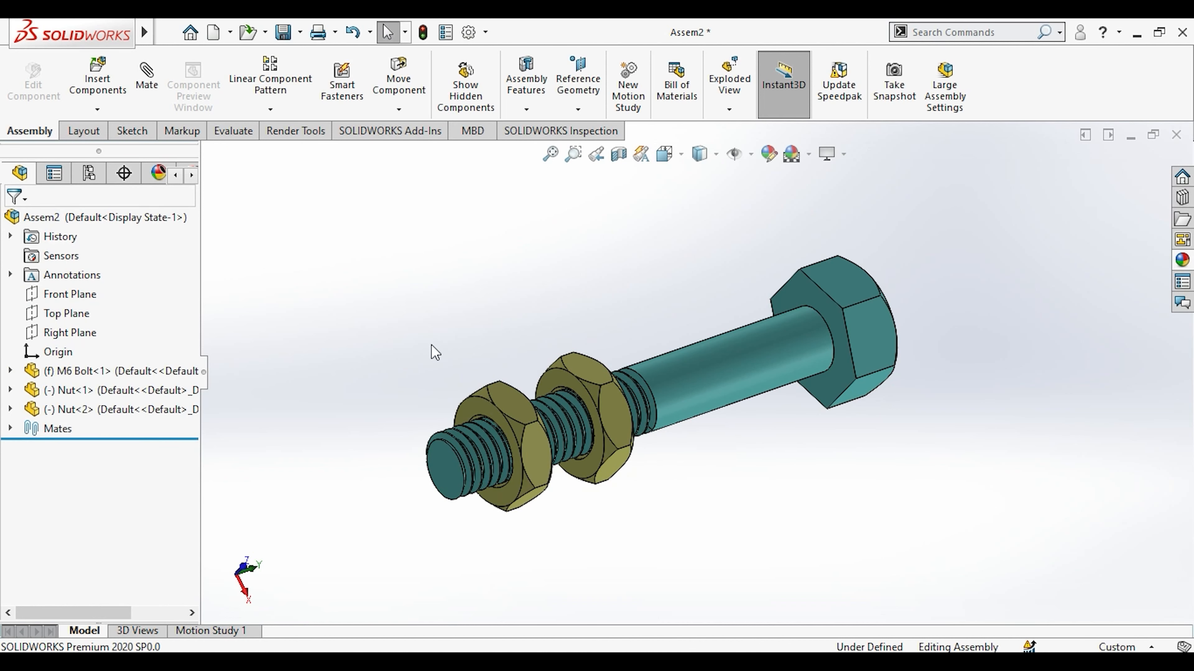
scroll(431, 345, "down", 2)
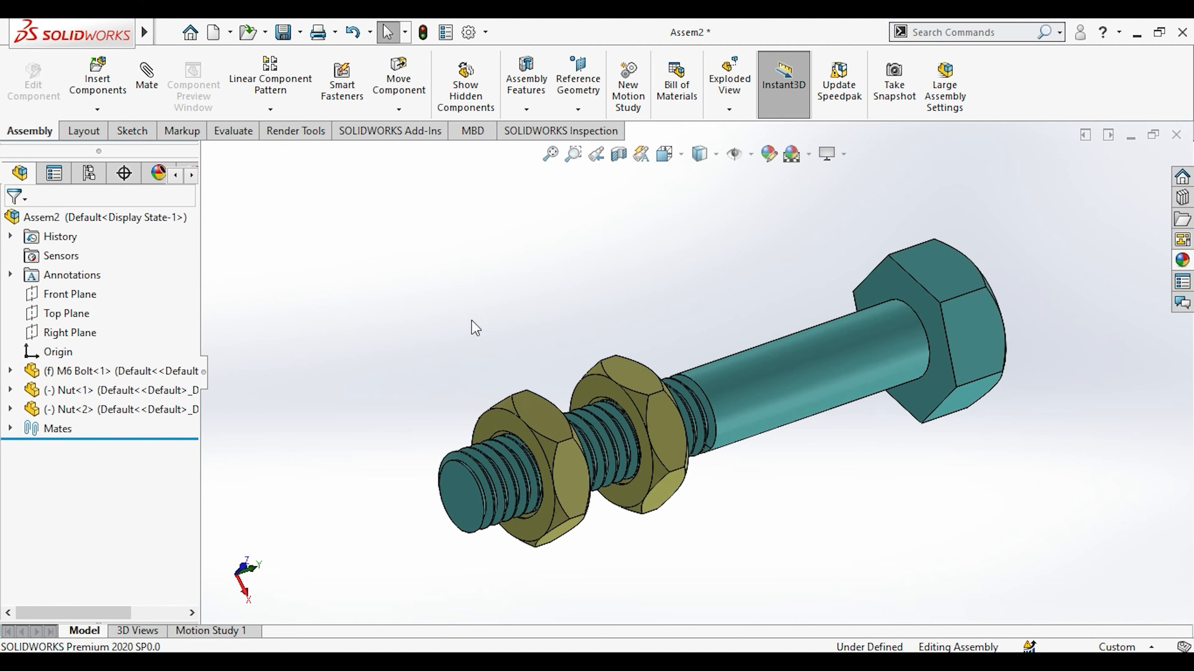
middle_click_drag(618, 284, 754, 328)
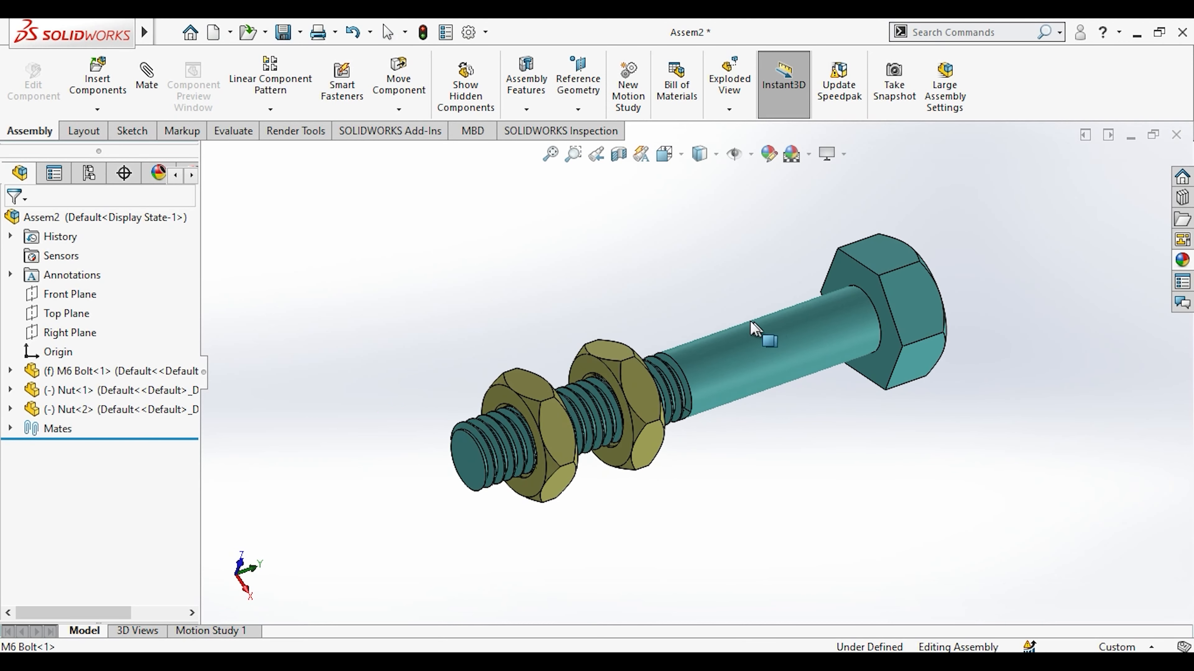